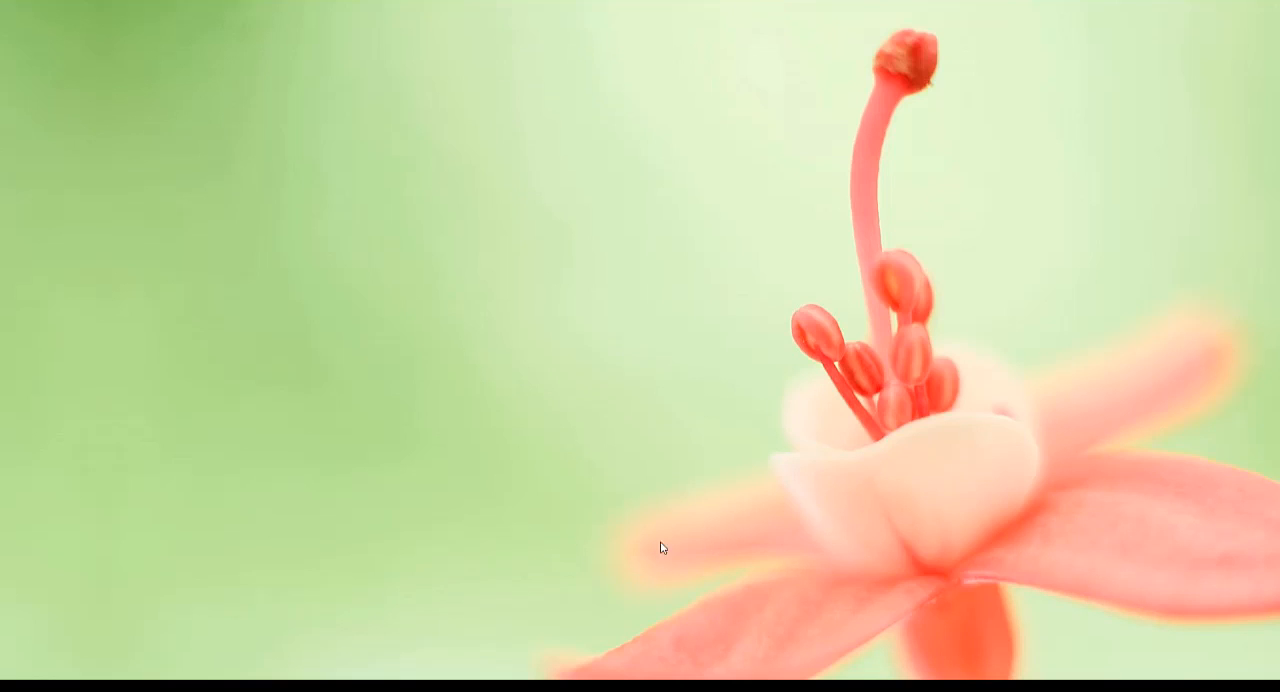
# Step: Open Gmail from the Google home page and sign in with the fourth listed account, entering the account password
pyautogui.click(602, 686)
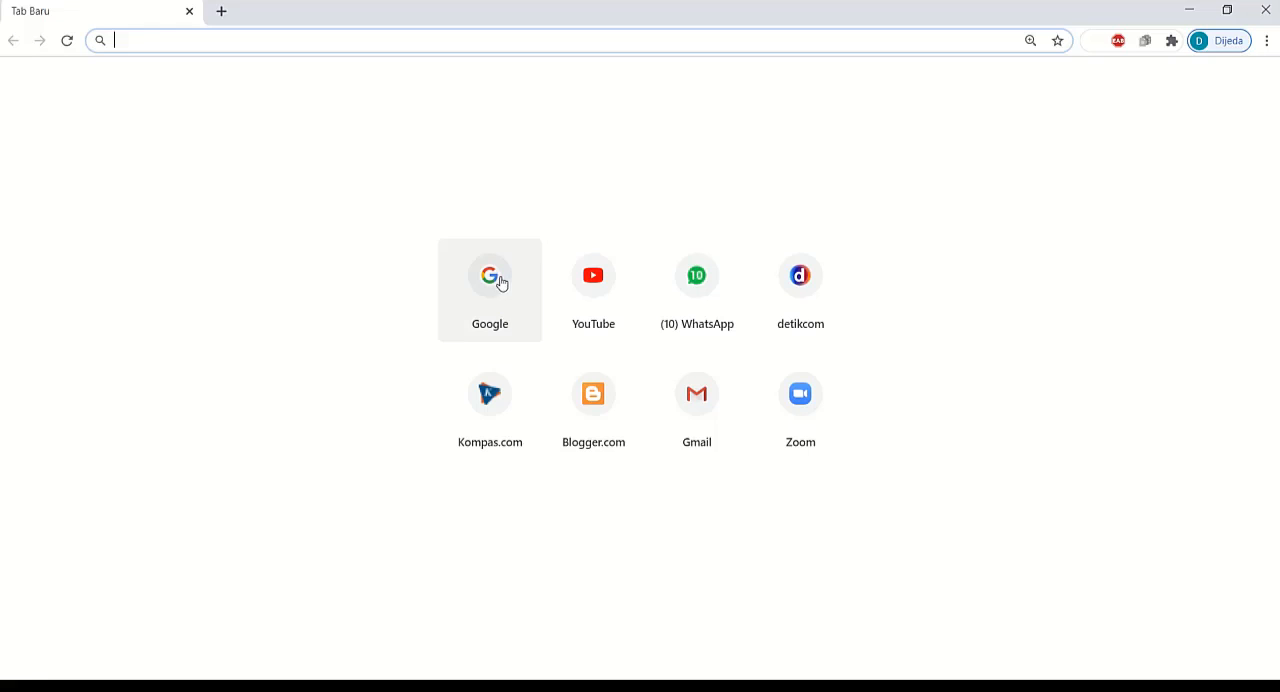
pyautogui.click(490, 287)
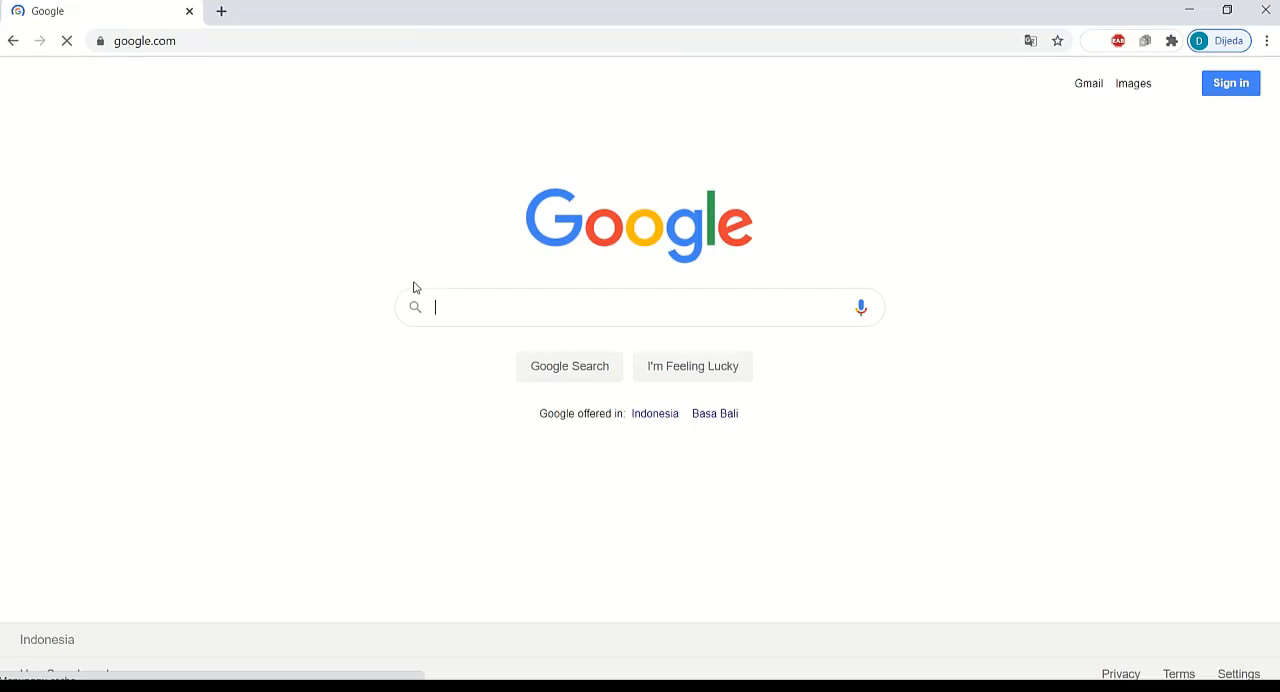
pyautogui.click(1094, 95)
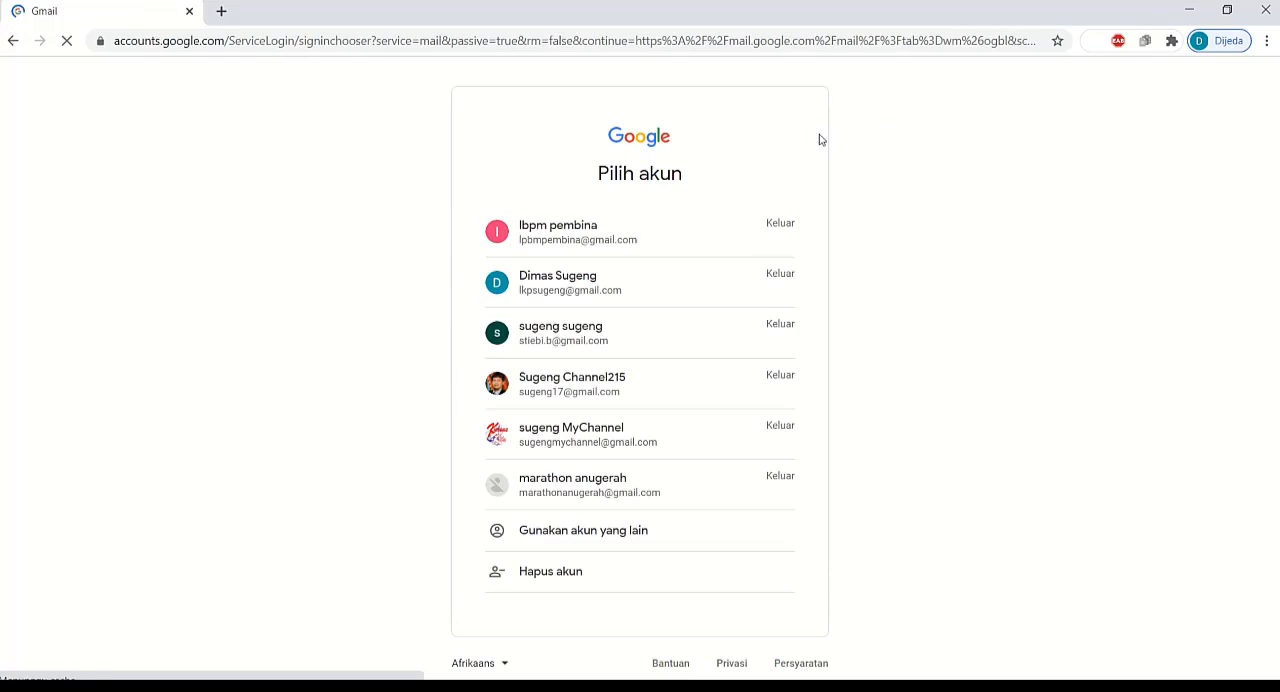
pyautogui.click(563, 395)
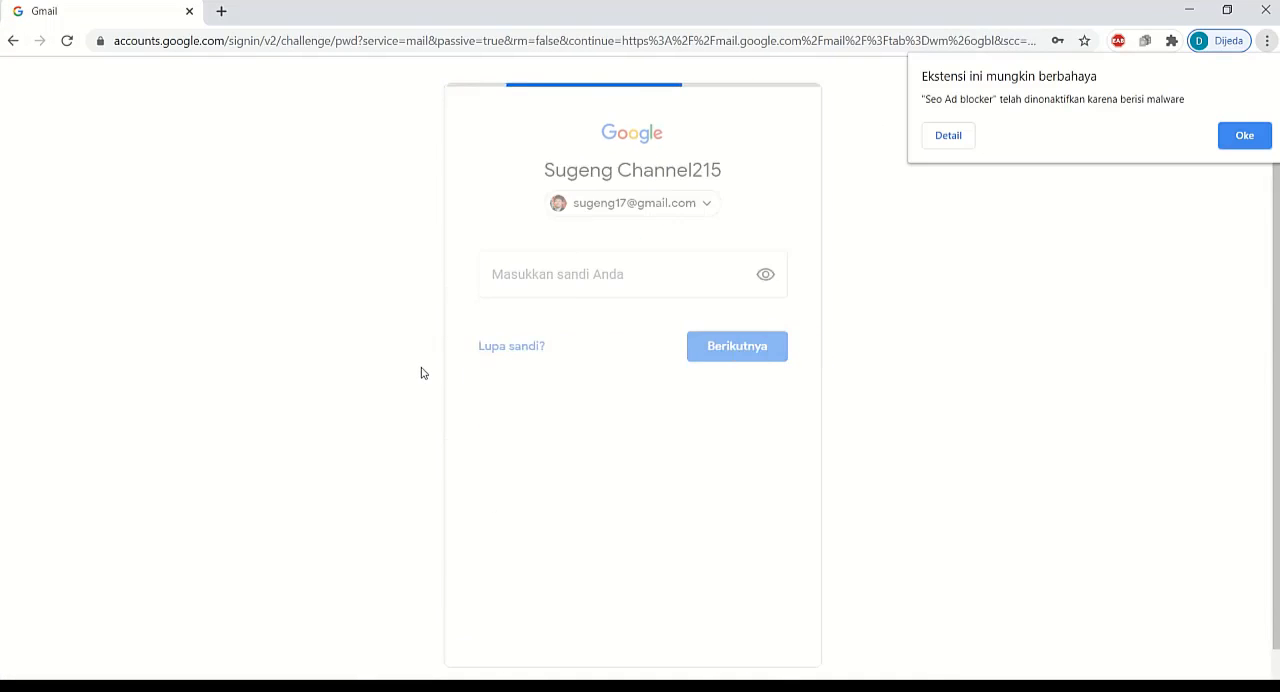
pyautogui.click(728, 426)
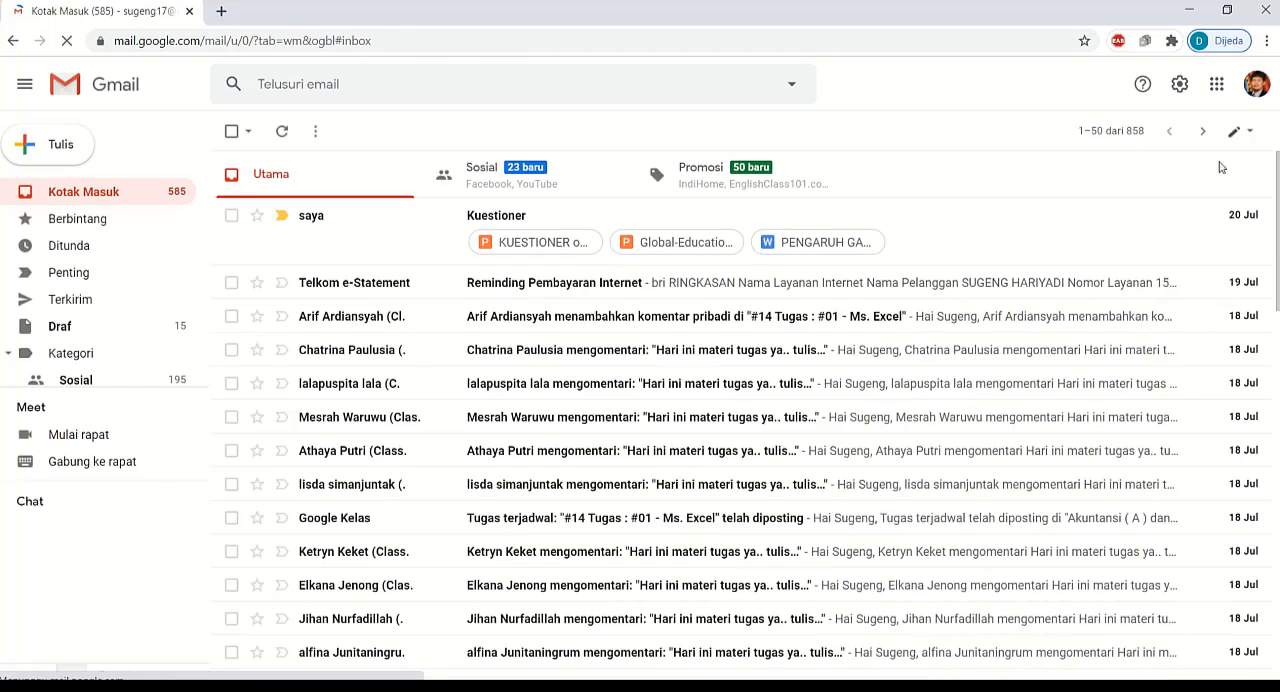
# Step: Open Google Drive and delete the existing Kuestioner folder from My Drive
pyautogui.click(1216, 86)
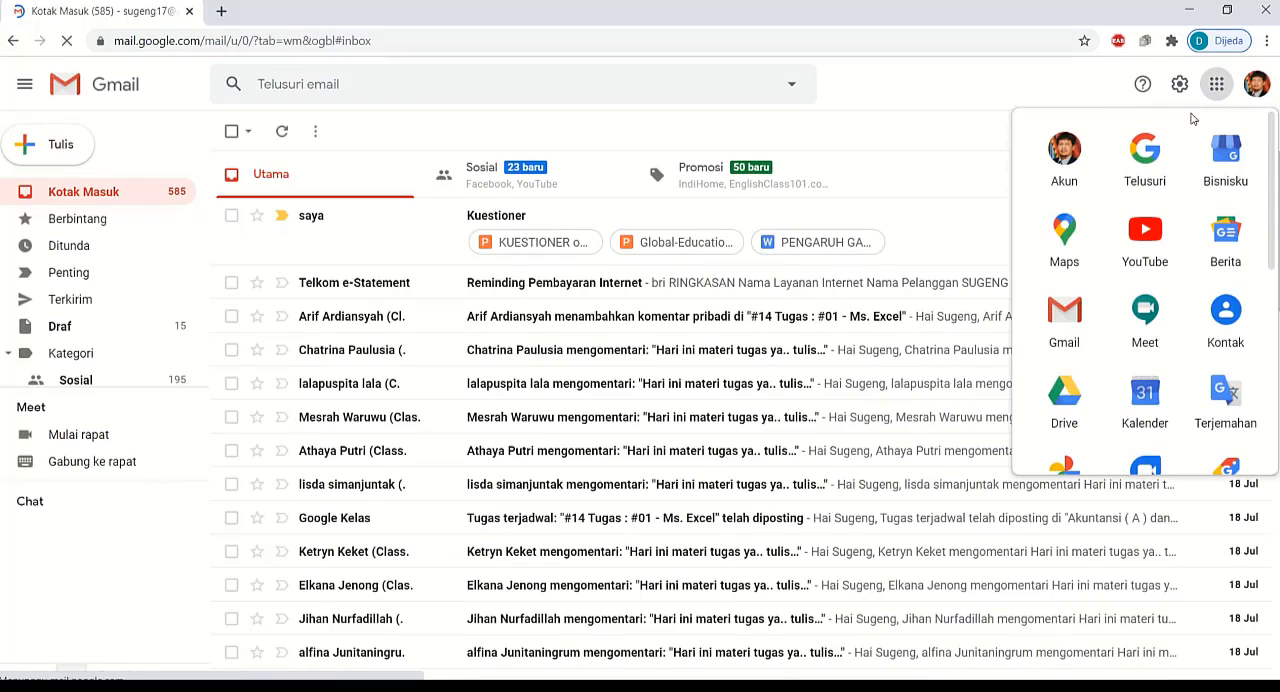
pyautogui.click(1077, 400)
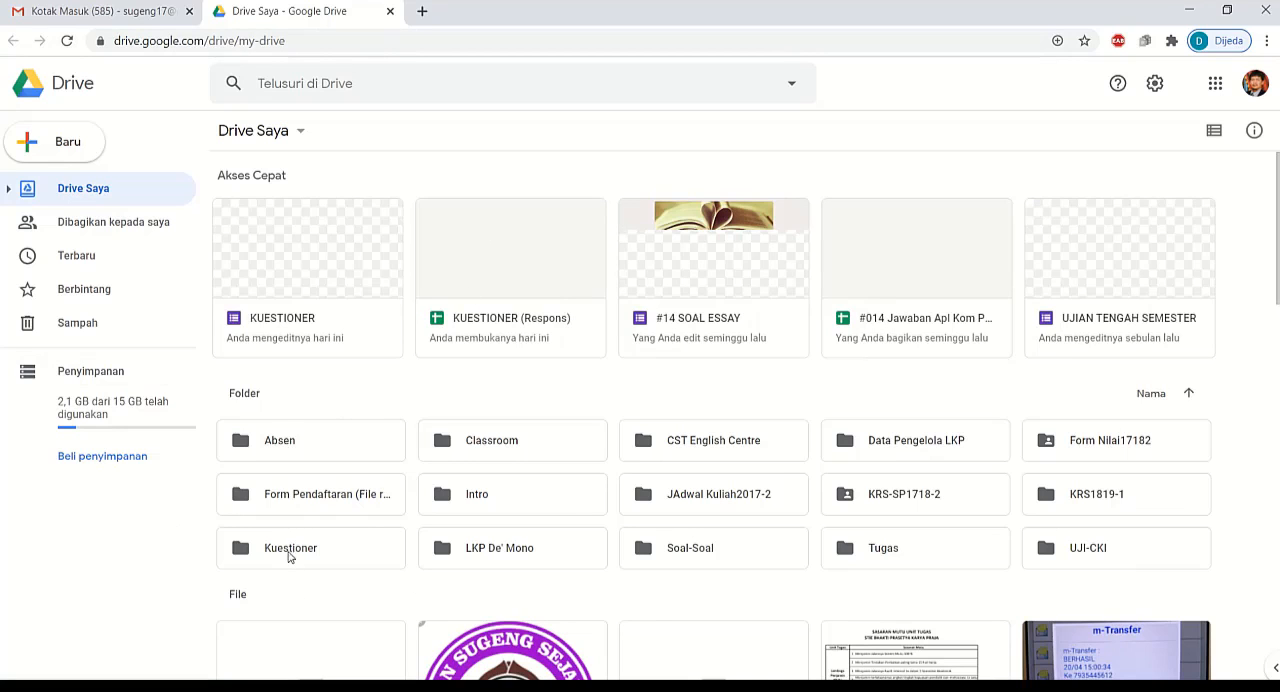
pyautogui.click(289, 557)
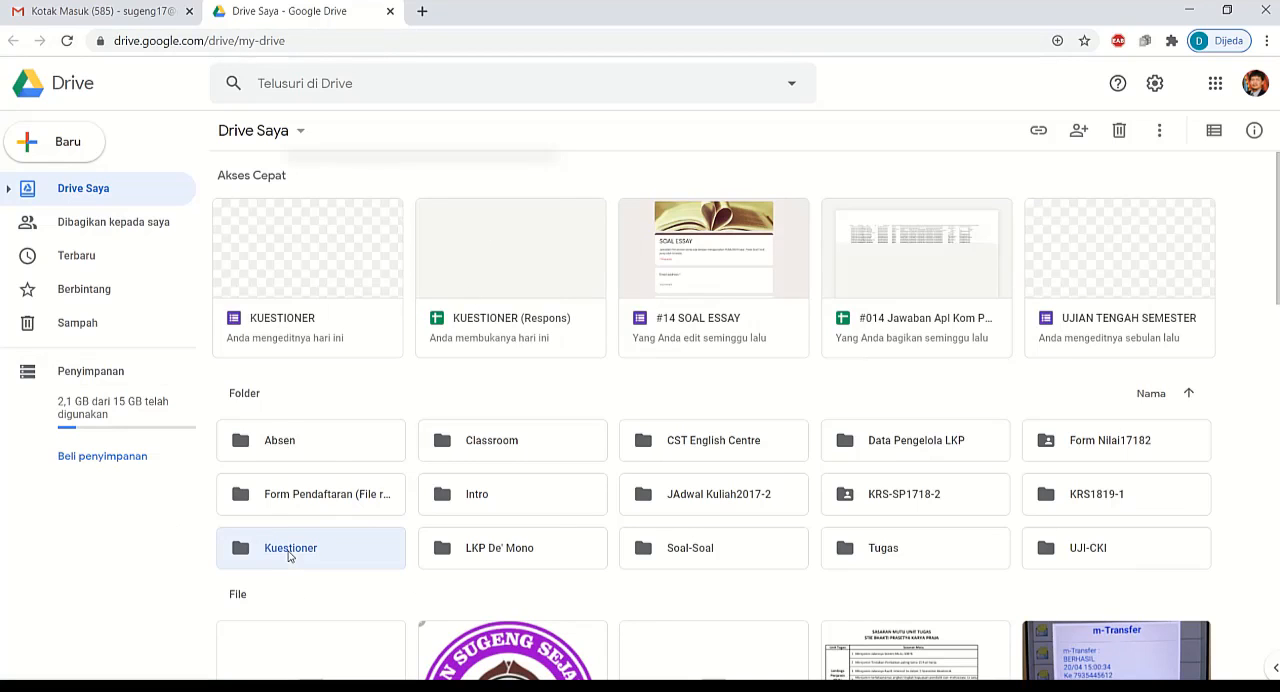
pyautogui.rightClick(289, 557)
pyautogui.click(338, 519)
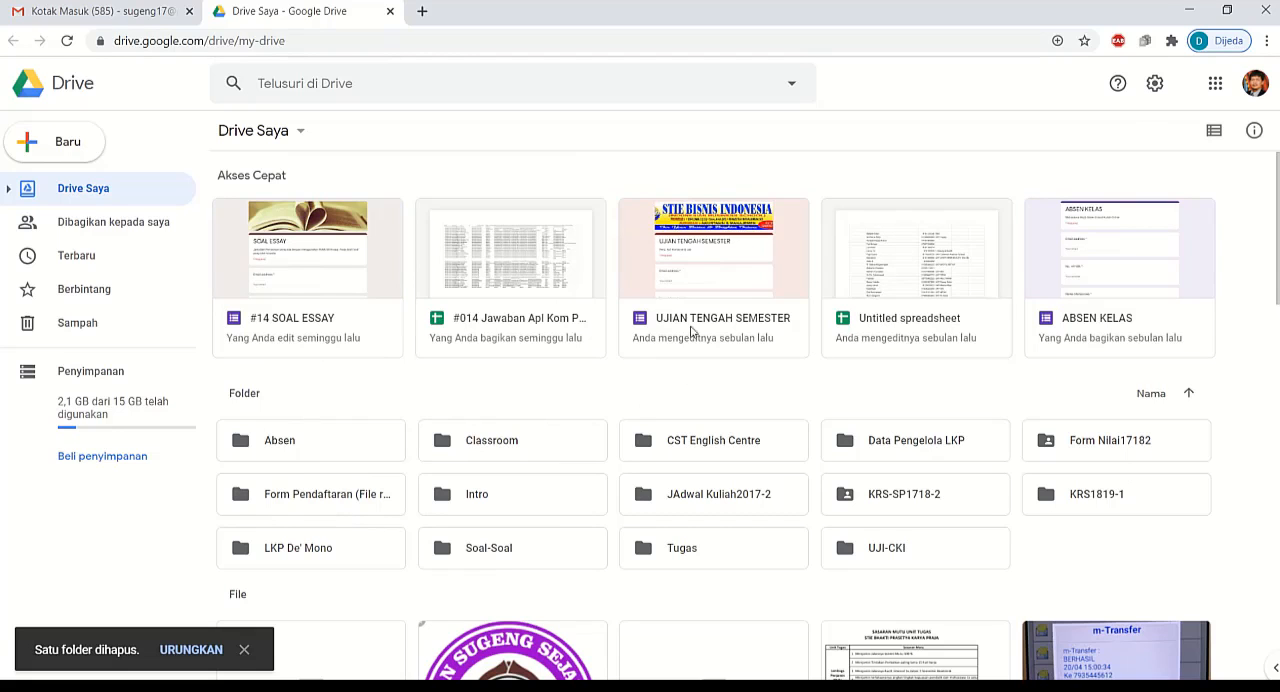
pyautogui.scroll(-4, 665, 332)
pyautogui.scroll(4, 630, 444)
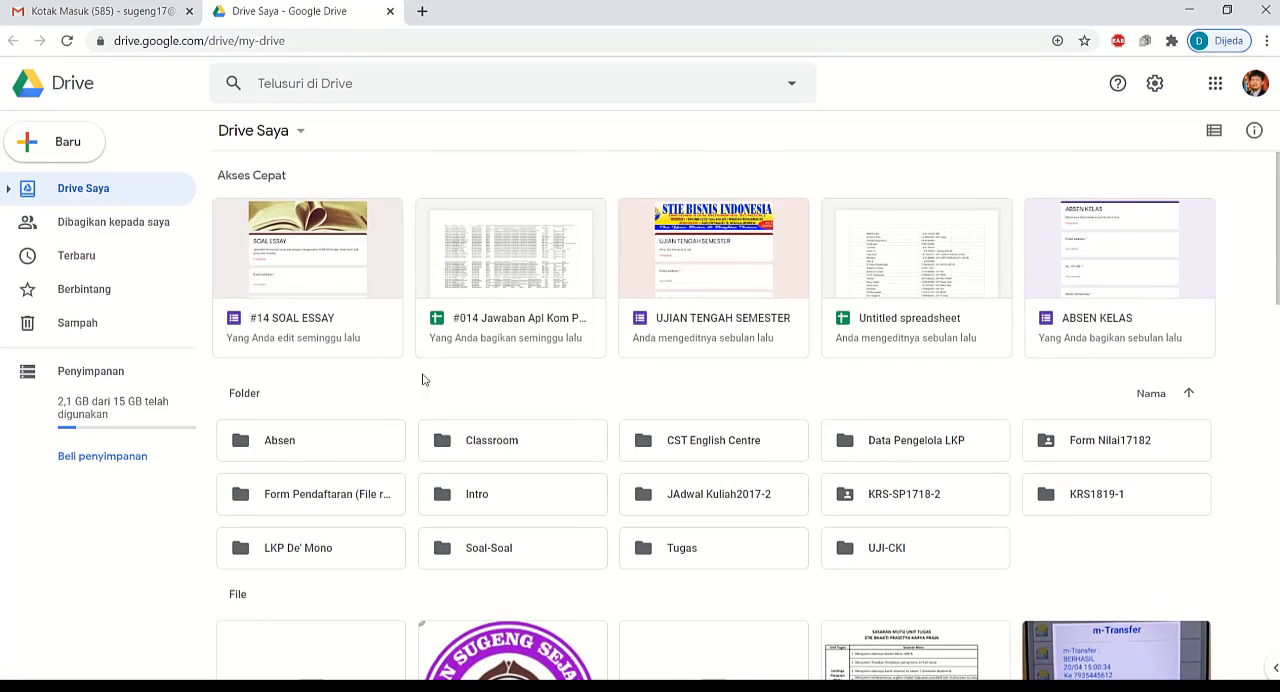
# Step: Create a new folder named Kuestioner in My Drive
pyautogui.click(57, 141)
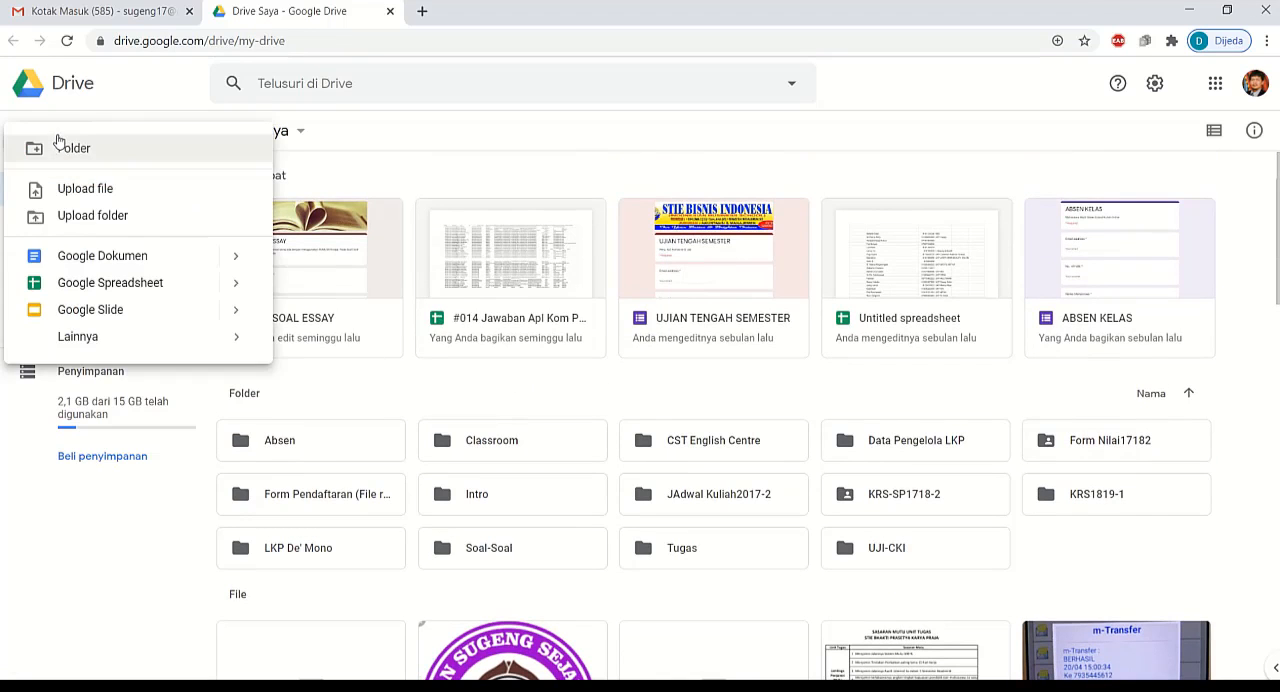
pyautogui.click(97, 155)
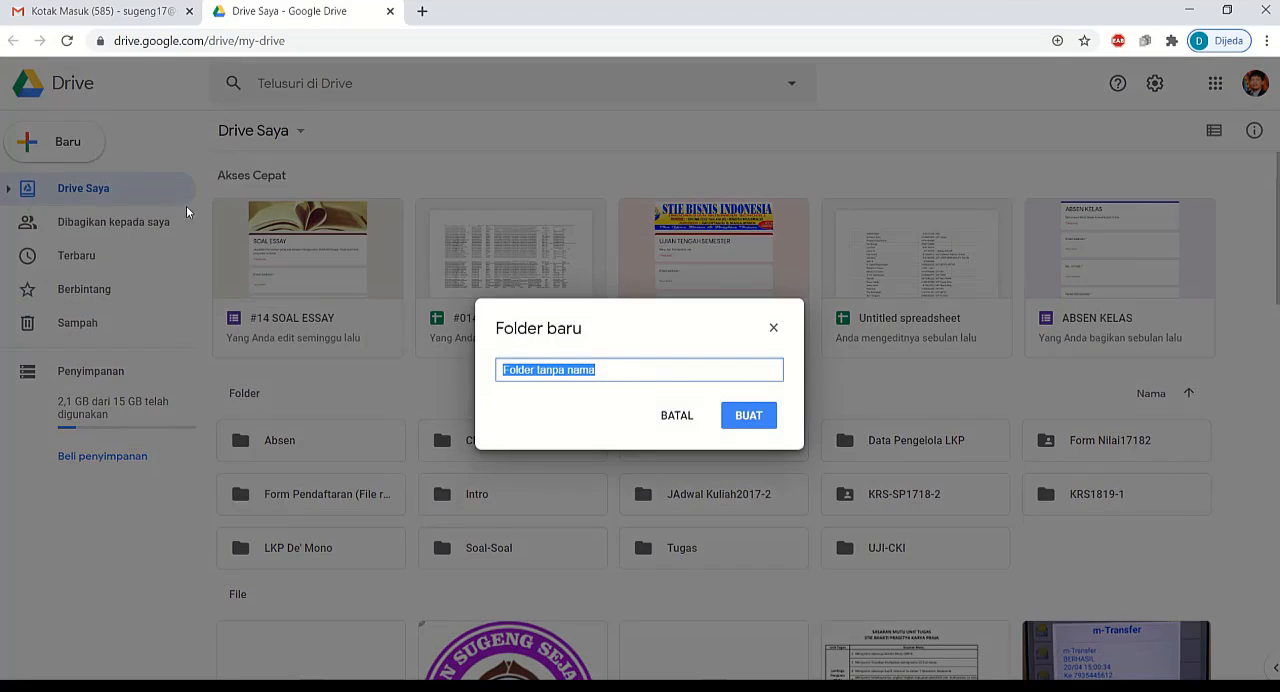
pyautogui.write('Kue')
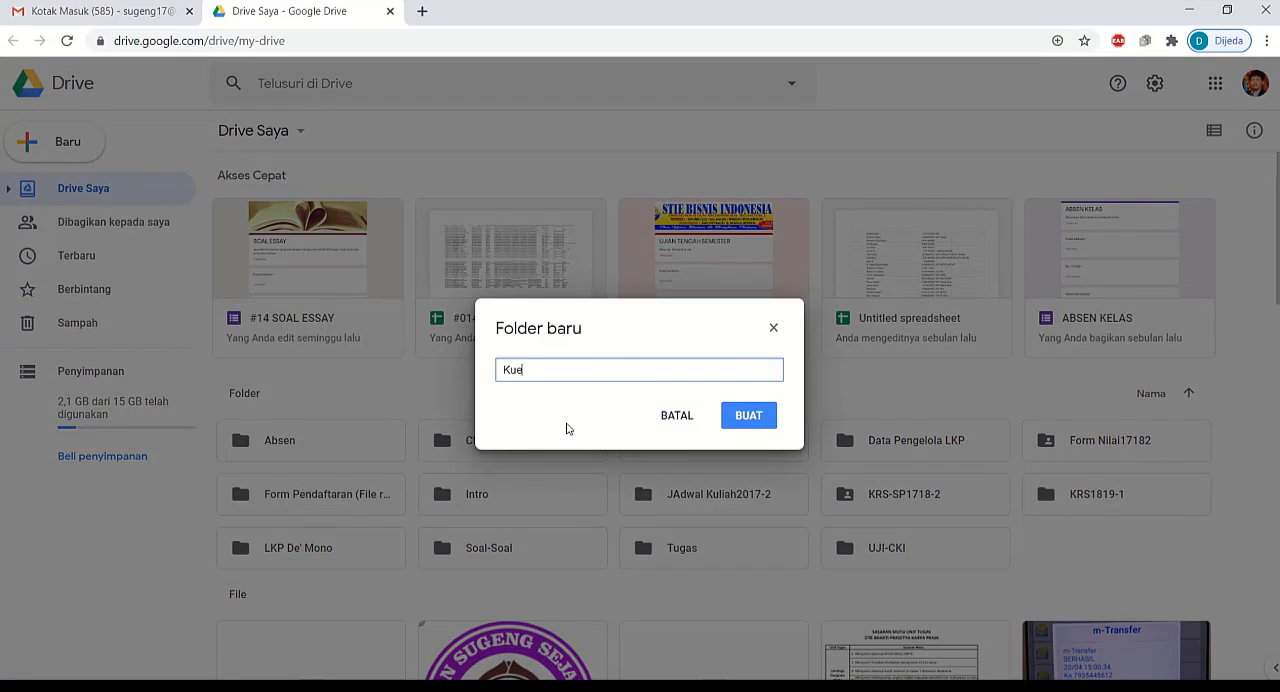
pyautogui.write('stioner')
pyautogui.click(748, 419)
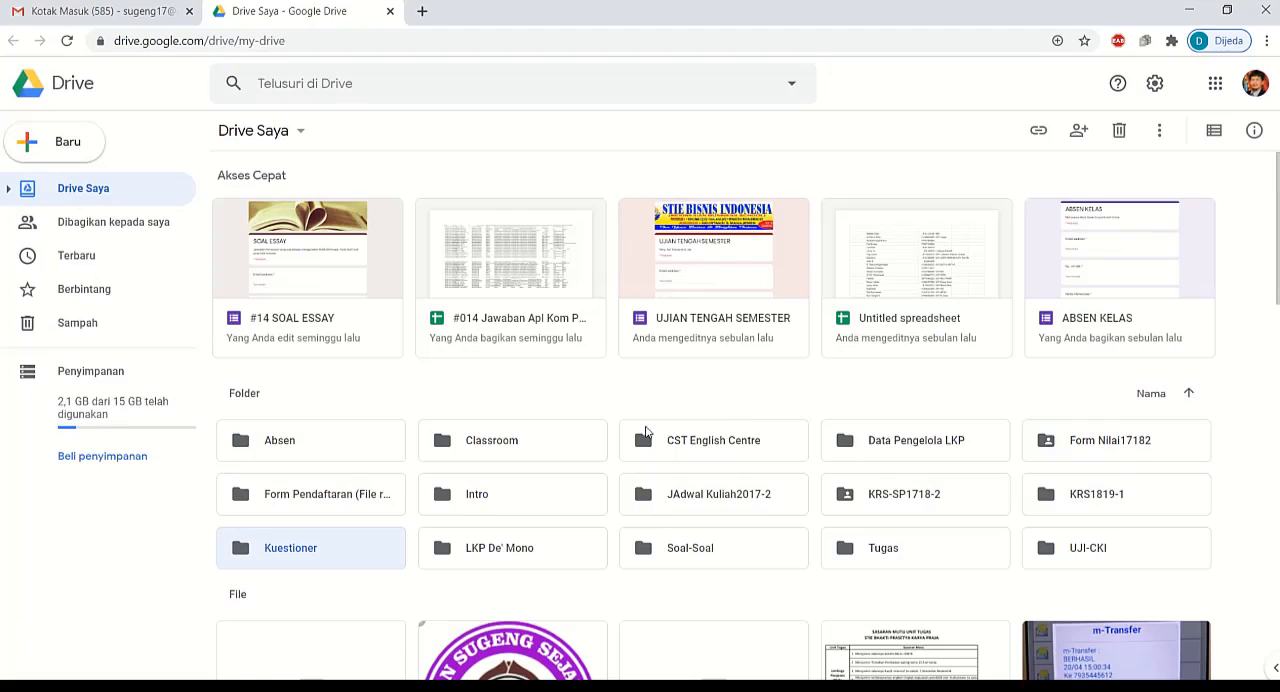
# Step: Create a blank Google Form inside the new Kuestioner folder
pyautogui.doubleClick(291, 549)
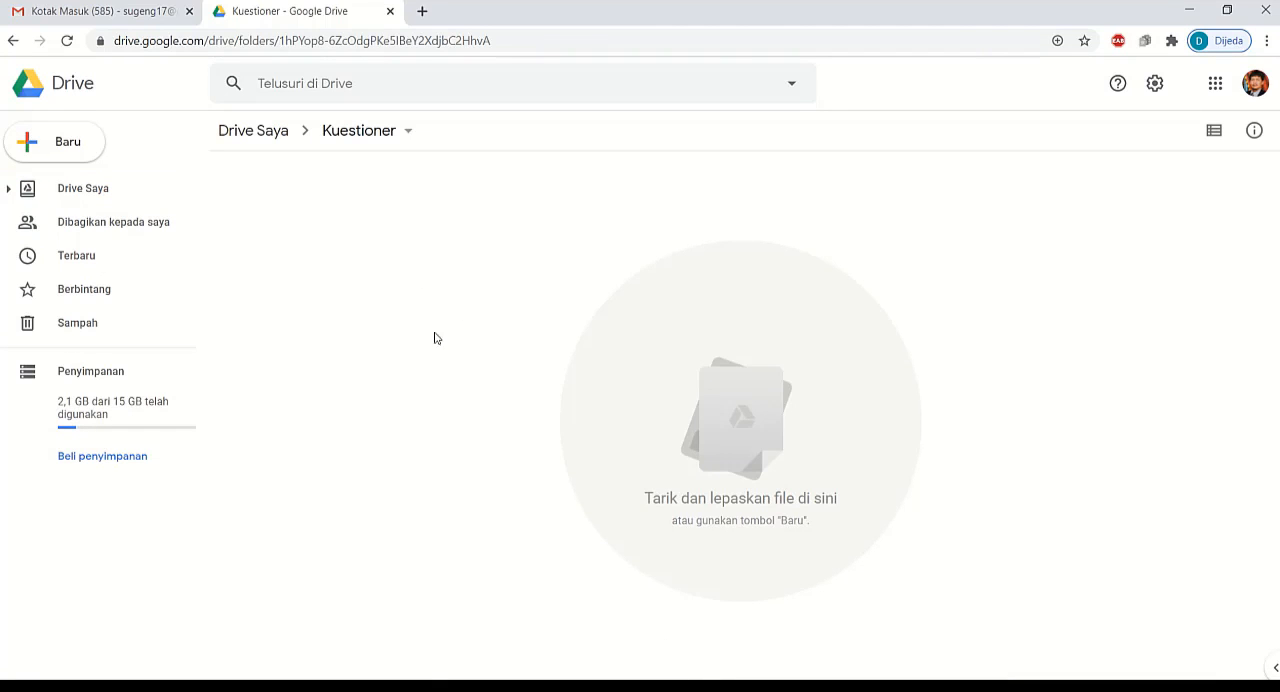
pyautogui.rightClick(410, 286)
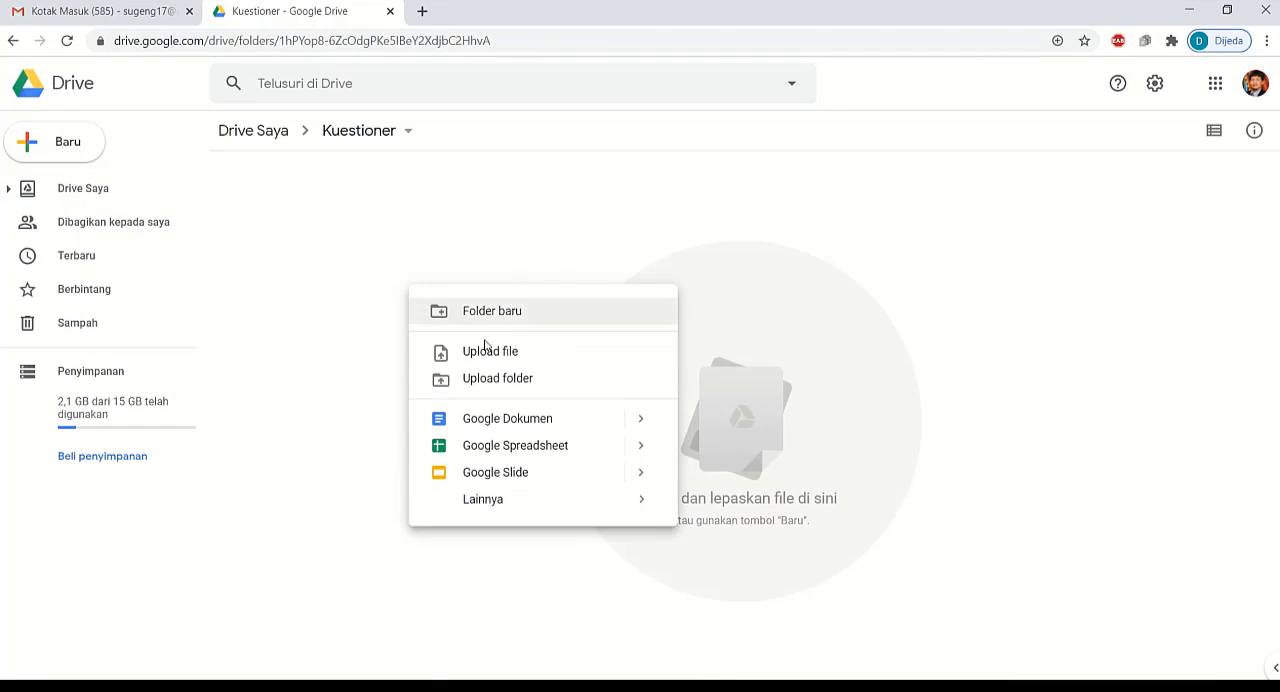
pyautogui.moveTo(501, 509)
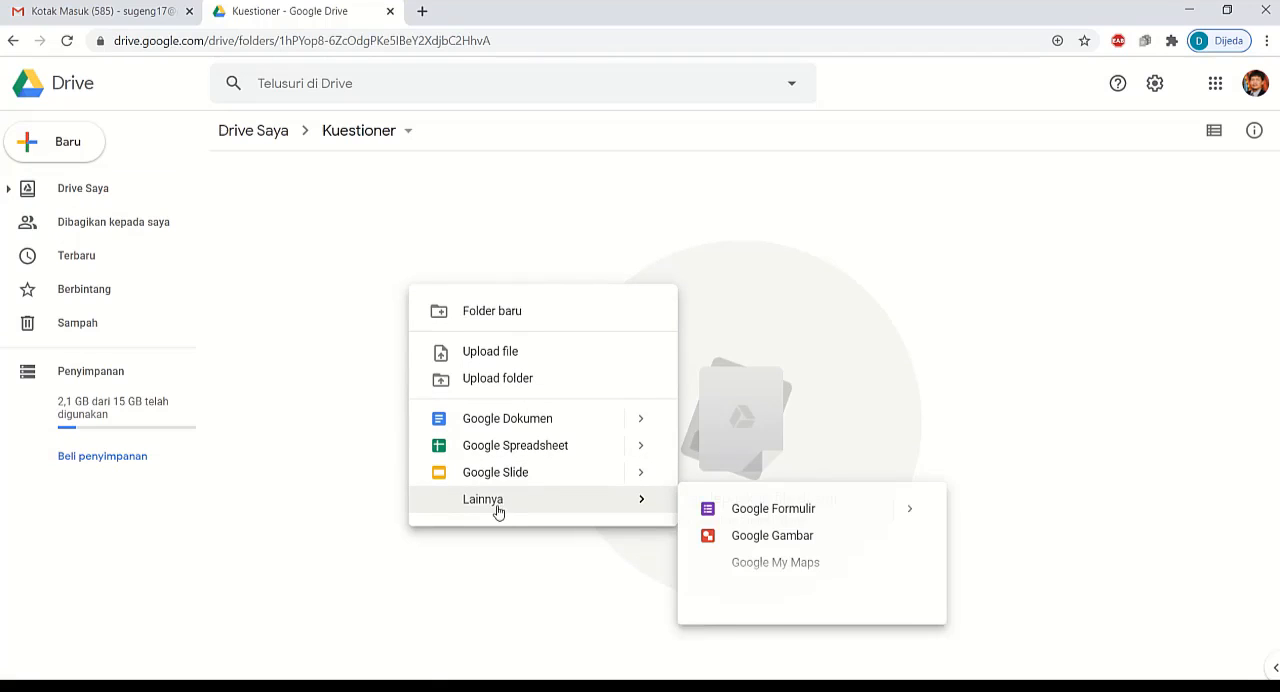
pyautogui.click(775, 515)
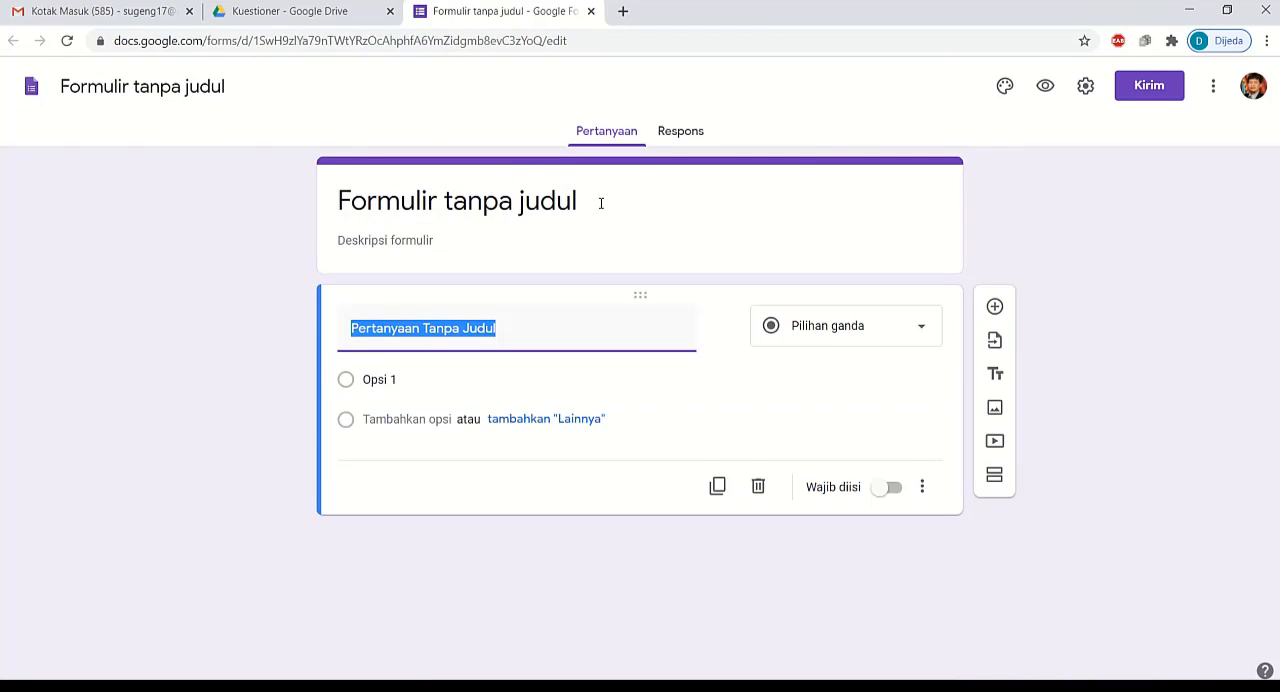
# Step: Title the form KUESTIONER and fill its description with the "Dengan hormat..." introductory paragraph copied from the PENGARUH GAJI document in Word
pyautogui.click(602, 199)
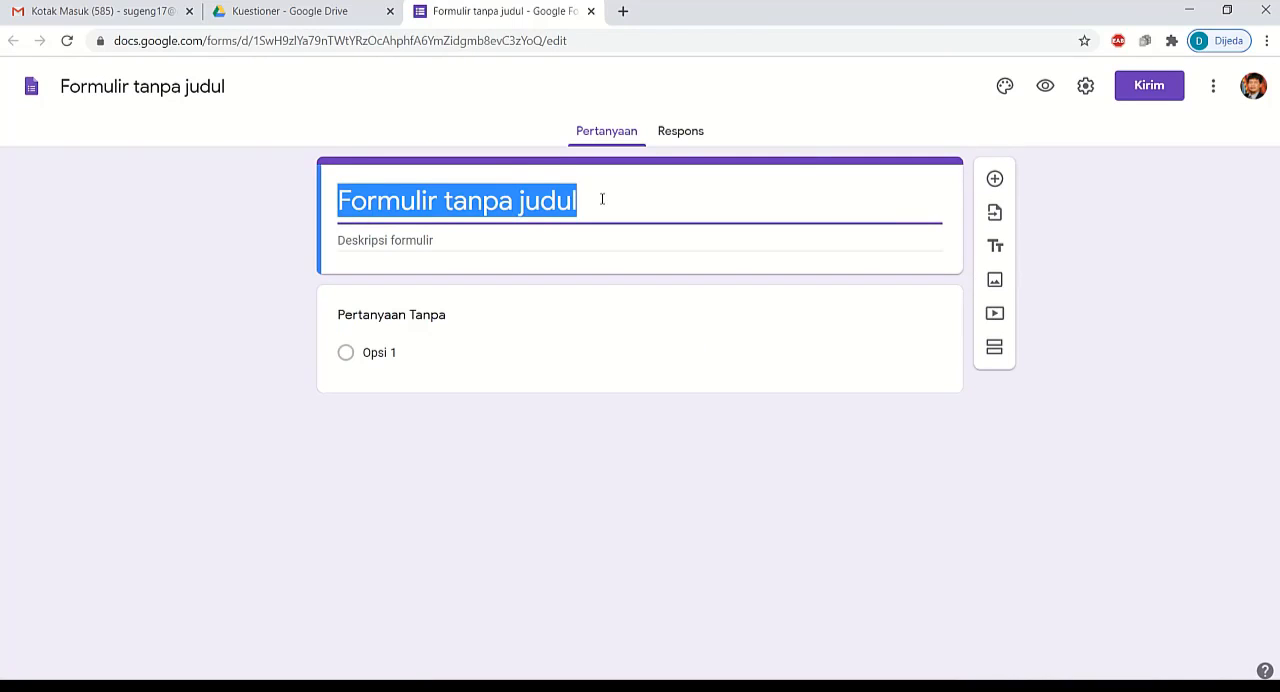
pyautogui.write('KUESTIONER')
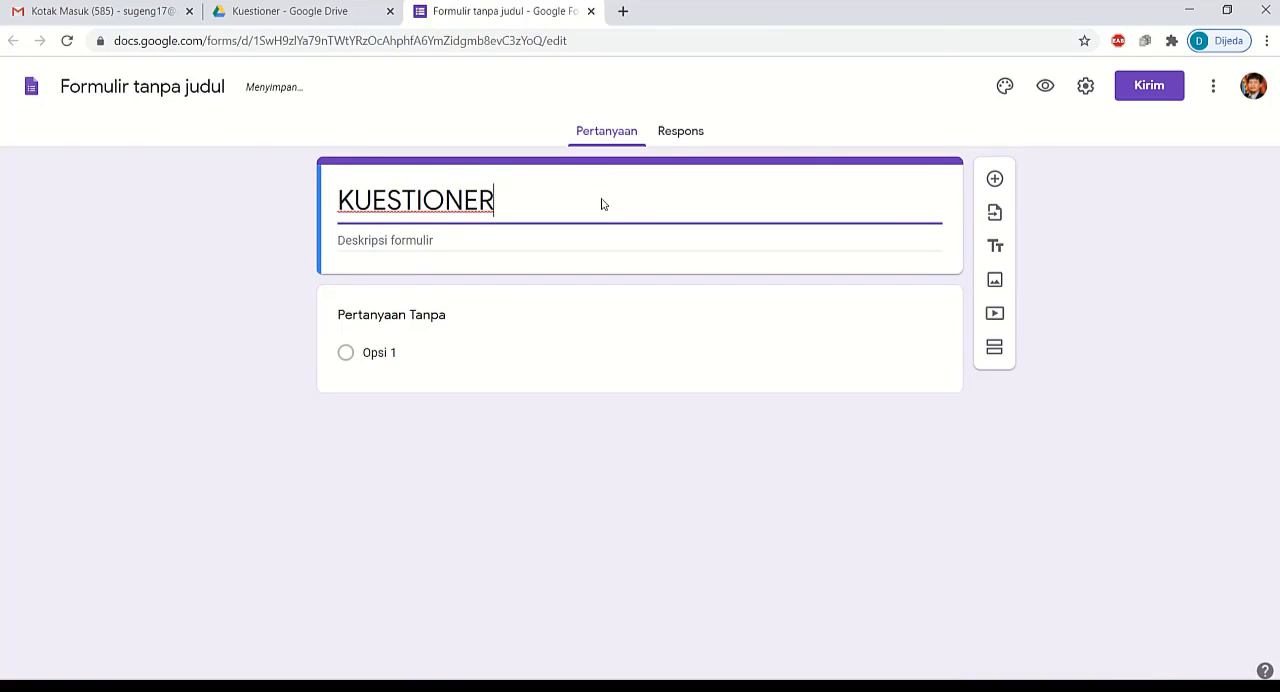
pyautogui.click(400, 238)
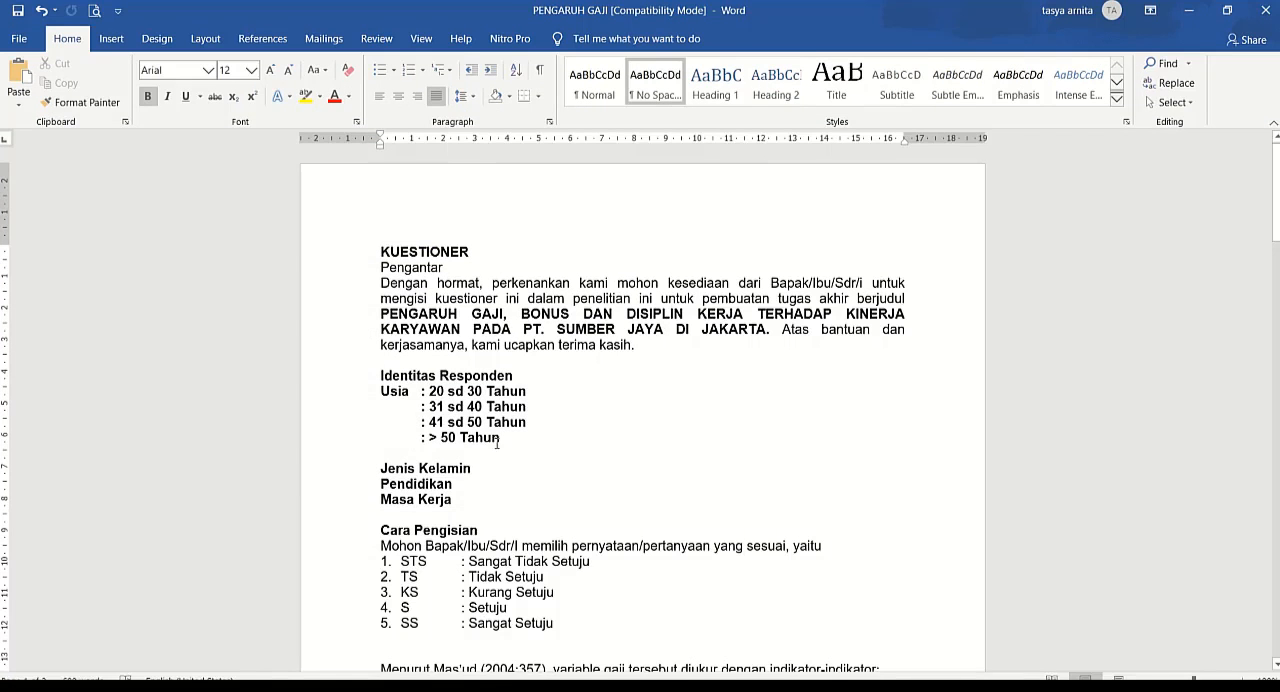
pyautogui.moveTo(378, 285); pyautogui.dragTo(632, 344)
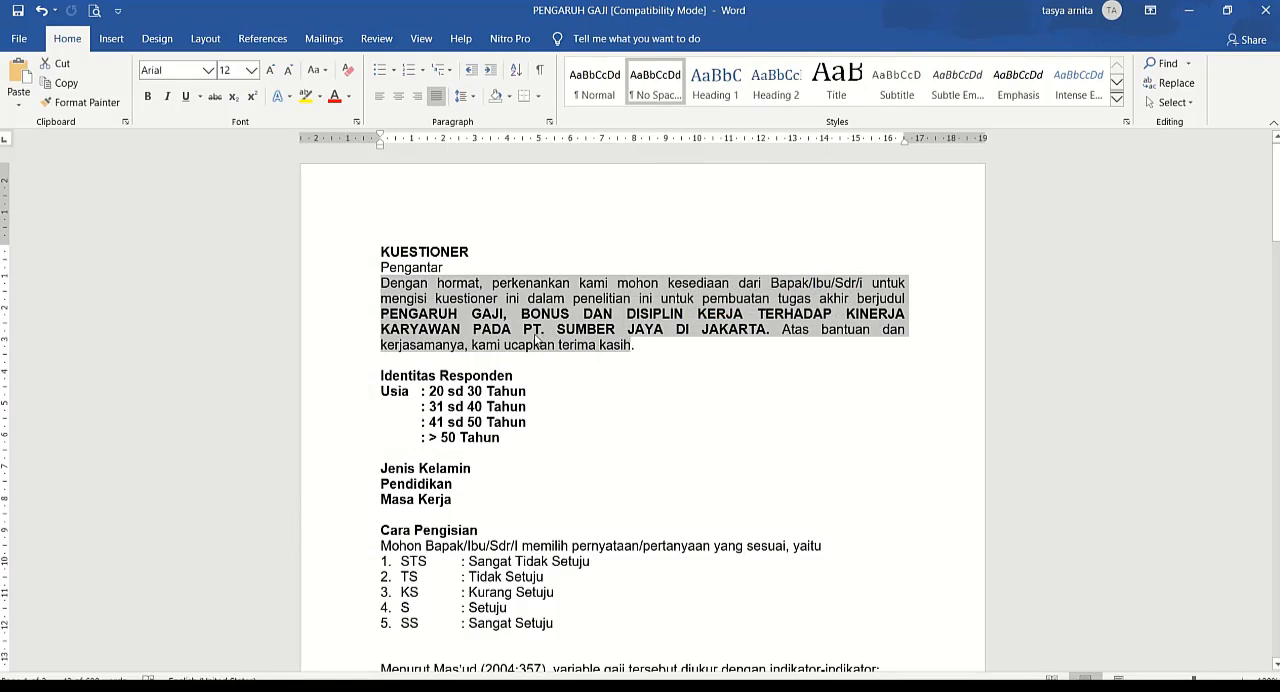
pyautogui.hotkey('ctrl', 'c')
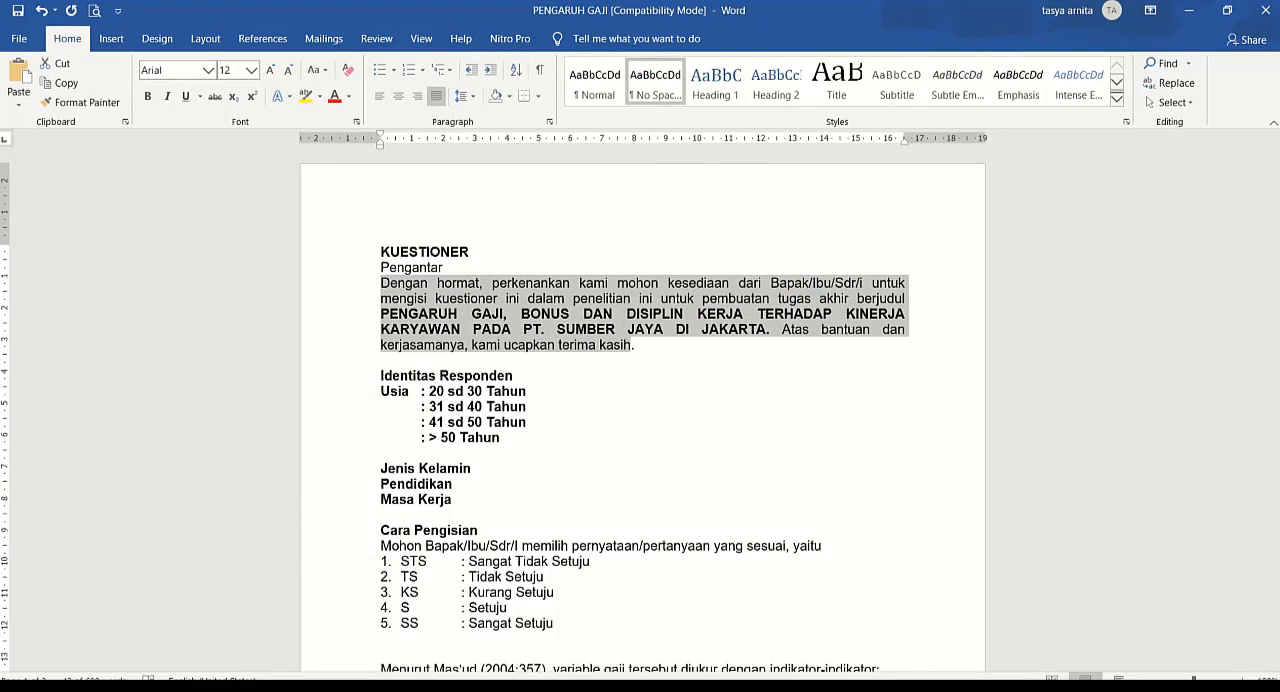
pyautogui.hotkey('alt', 'Tab')
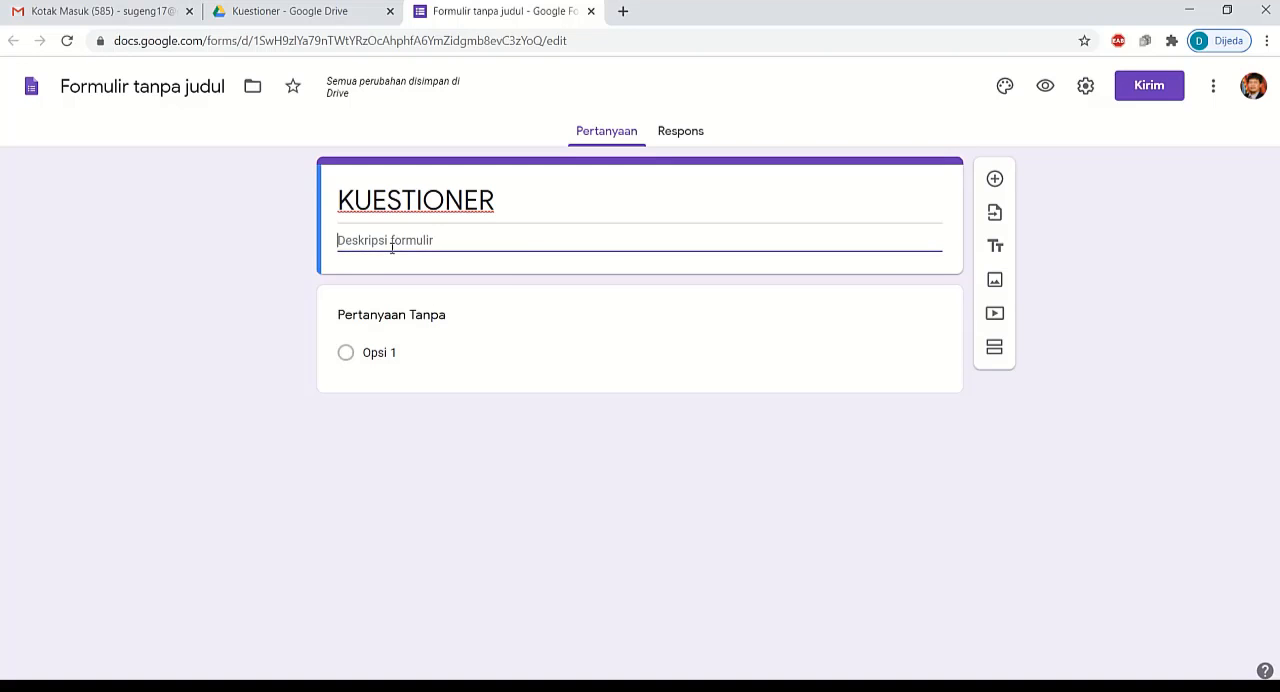
pyautogui.hotkey('ctrl', 'v')
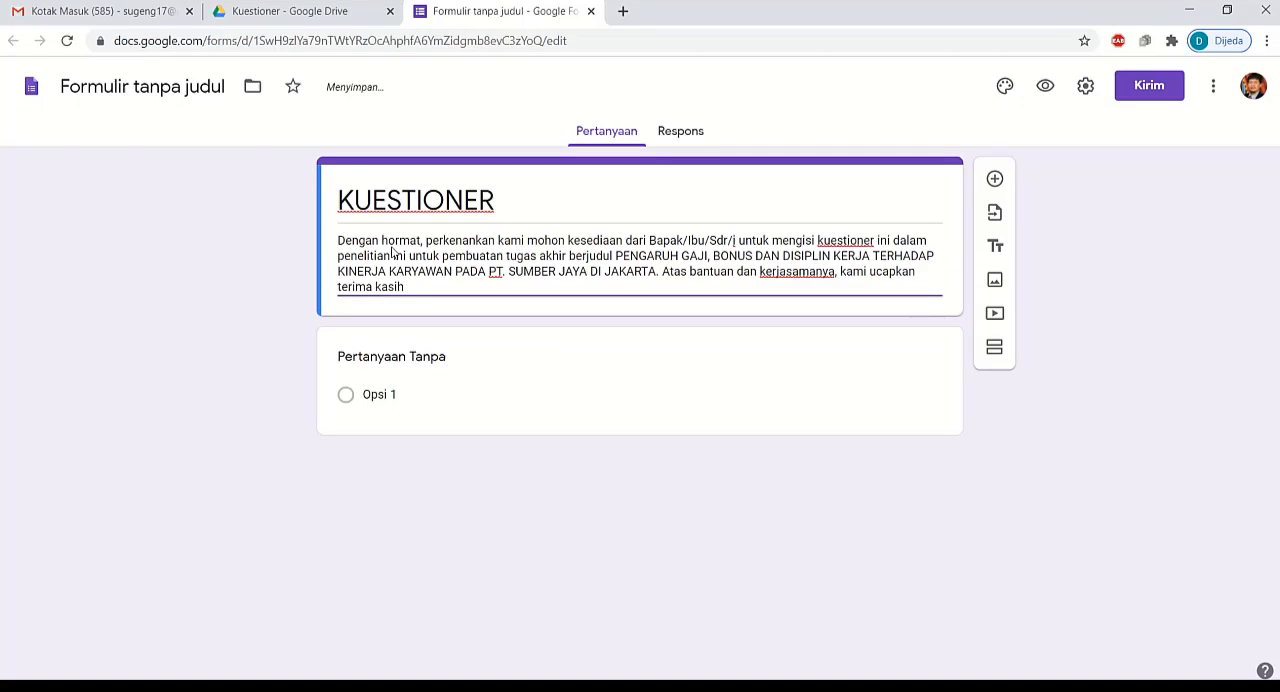
pyautogui.click(280, 296)
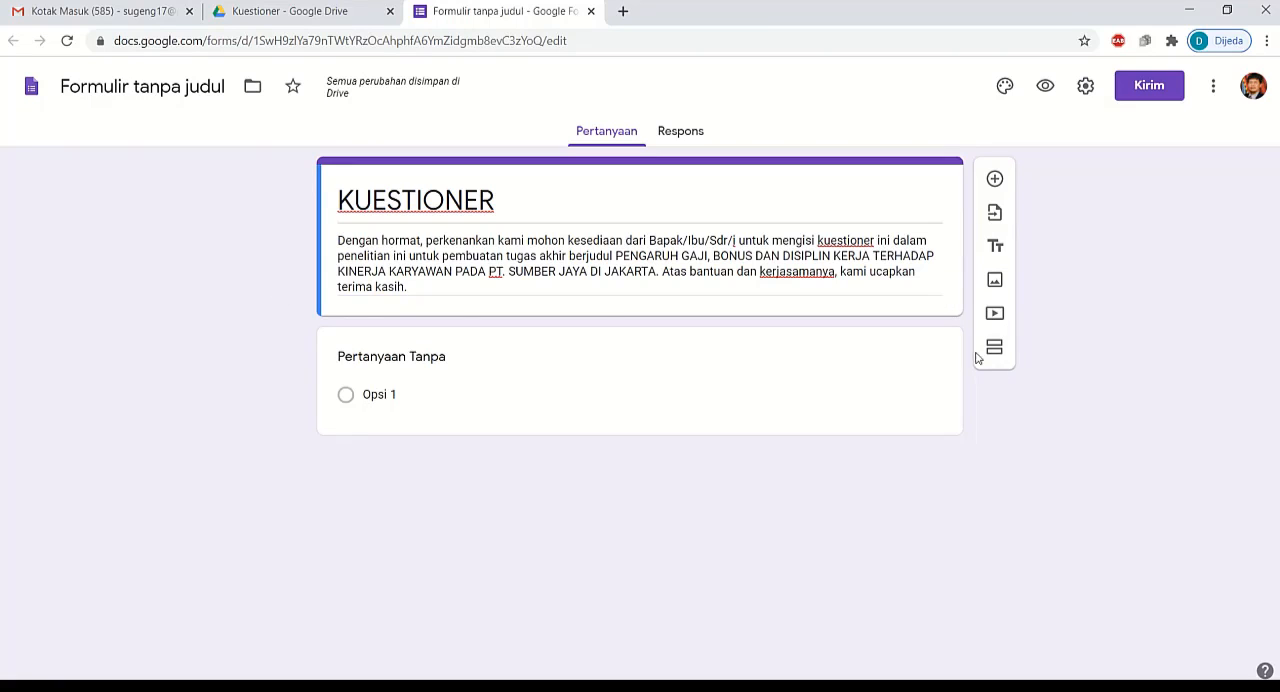
# Step: Add a title and description block below the form header, titled IDENTITAS RESPONDEN
pyautogui.click(995, 248)
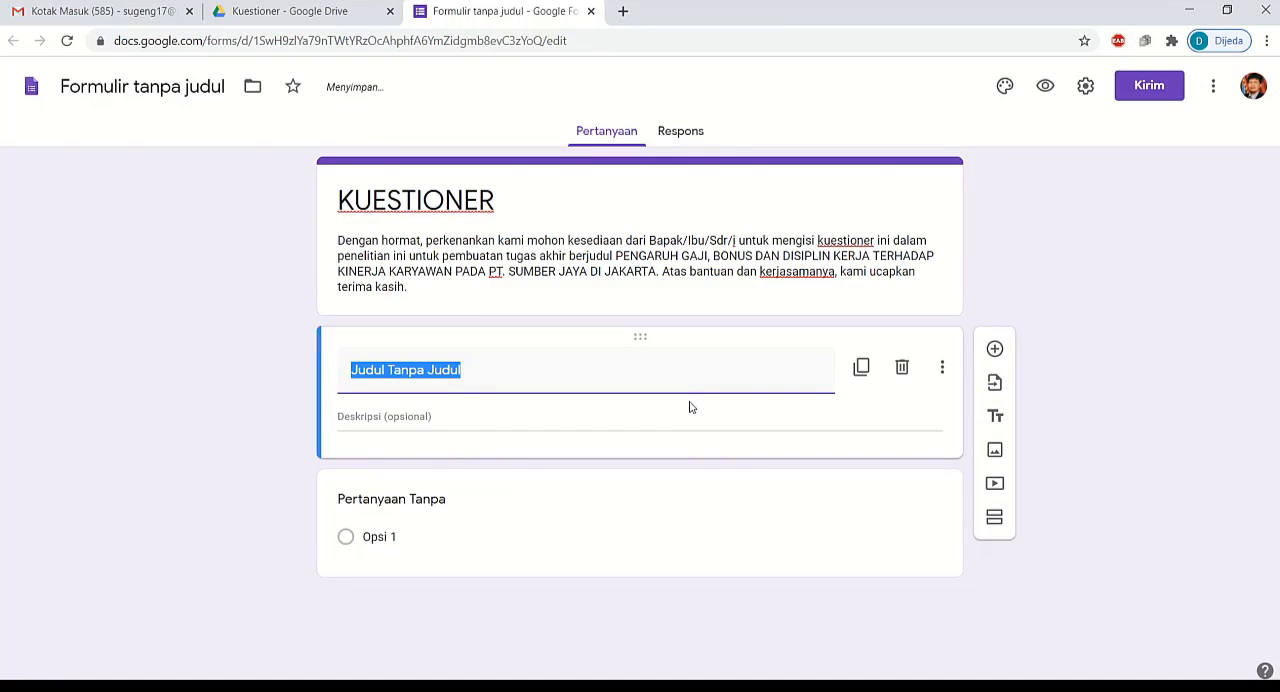
pyautogui.press('BackSpace')
pyautogui.write('ID')
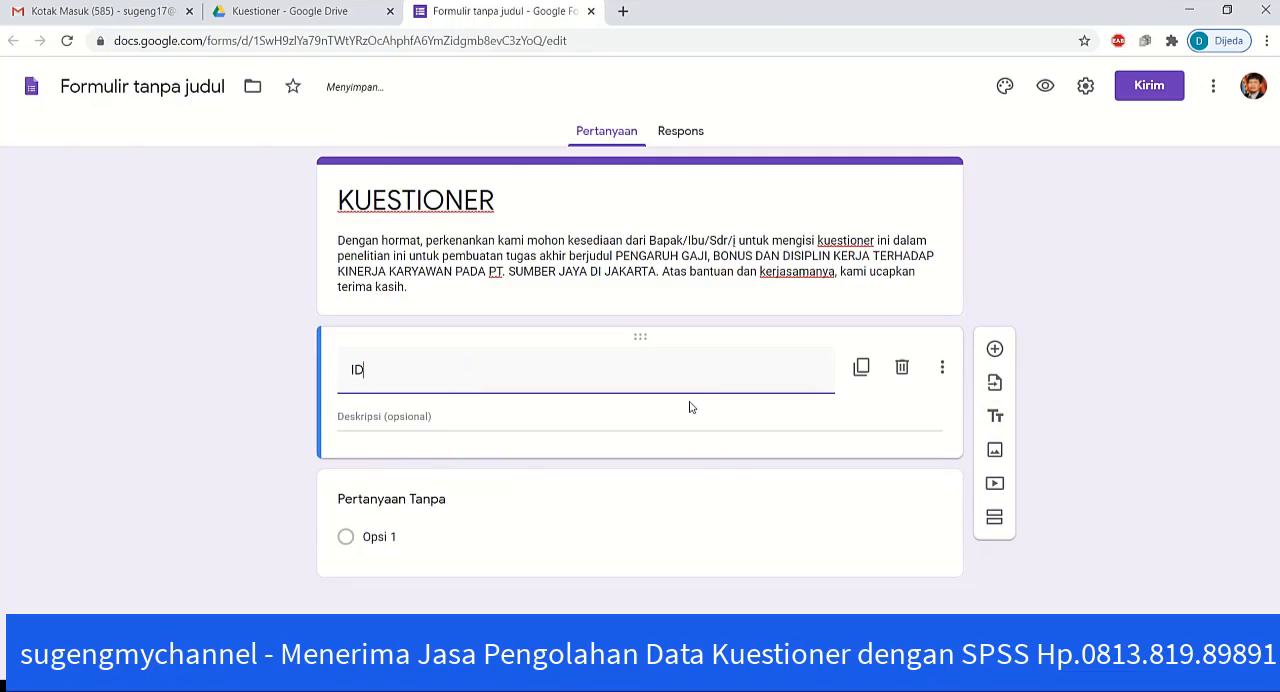
pyautogui.write('ENTITAS')
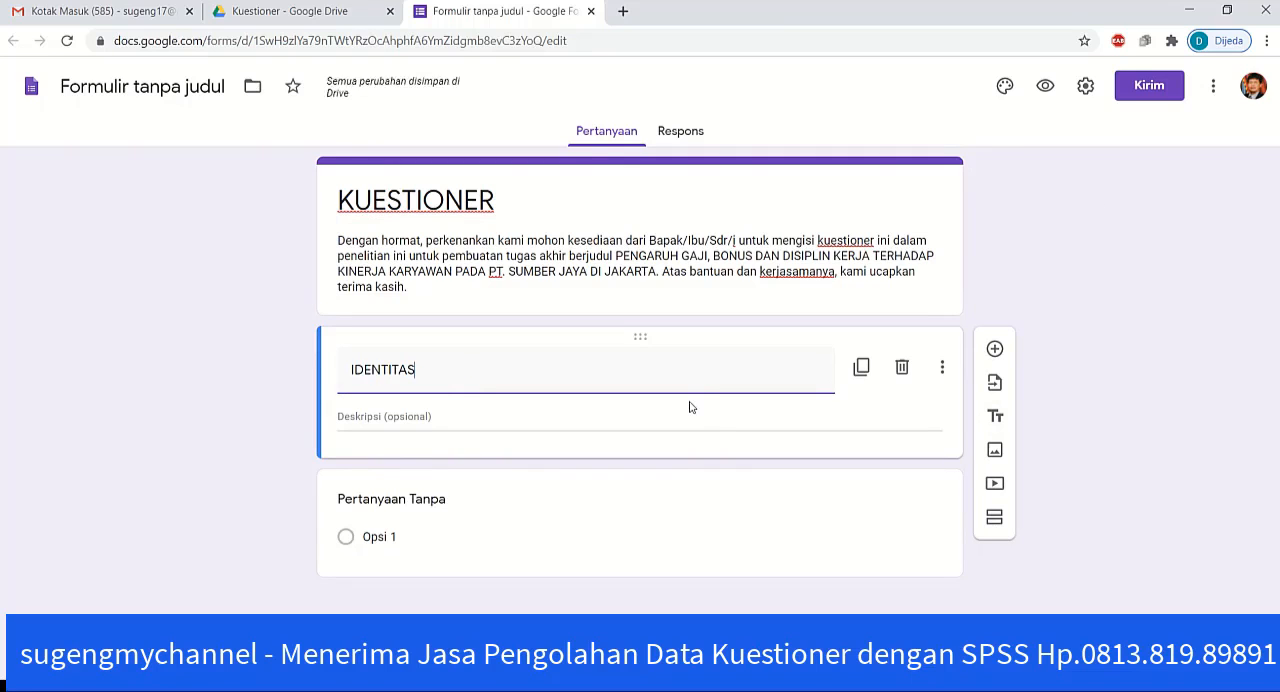
pyautogui.write(' RESPONDEN')
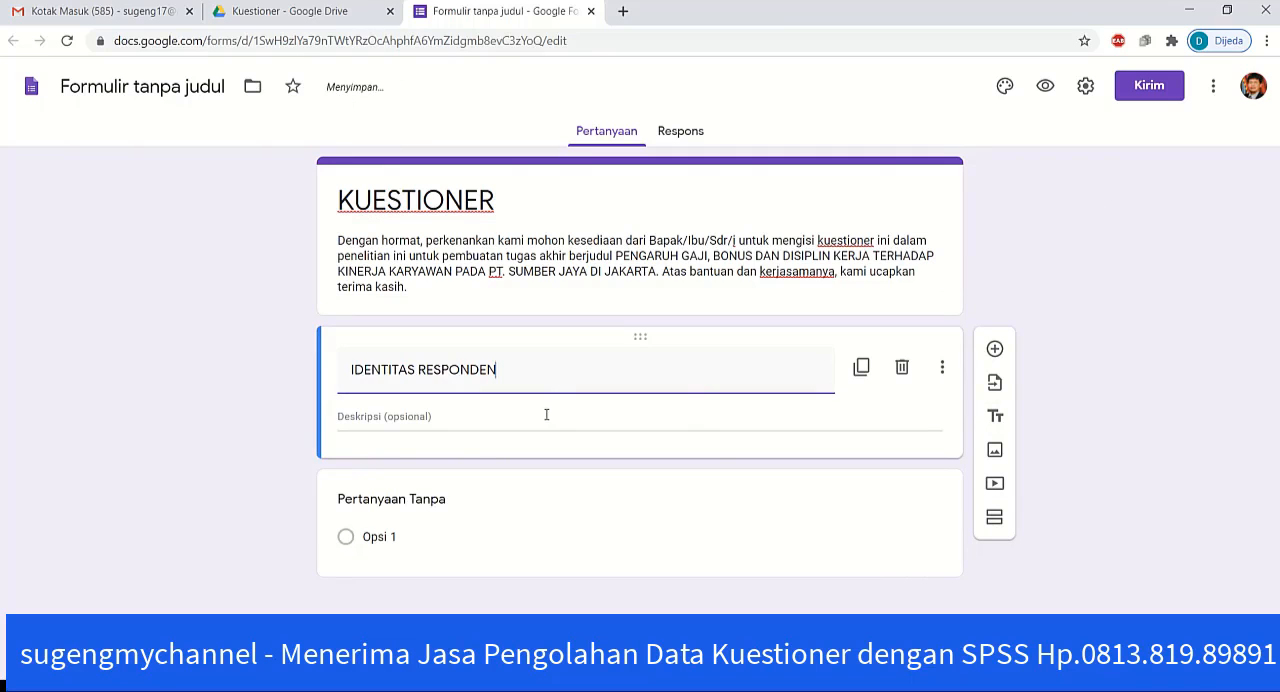
pyautogui.click(246, 412)
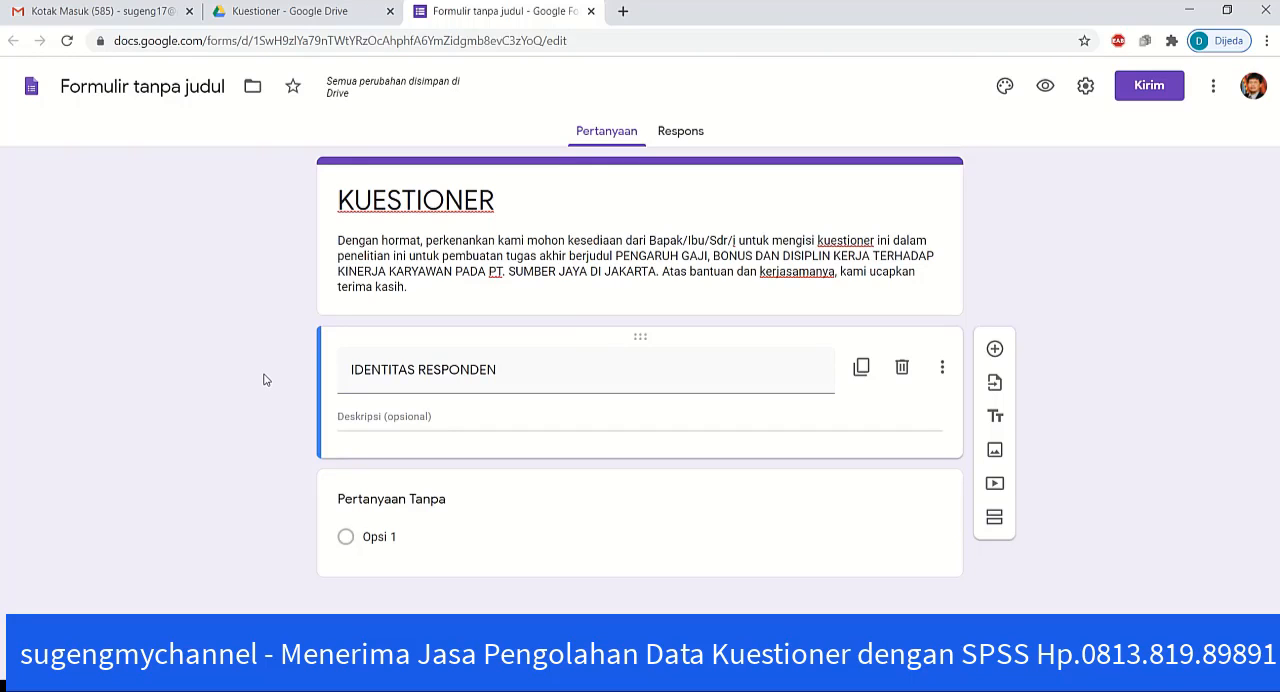
# Step: Title the untitled question USIA and set its type to Pilihan ganda
pyautogui.click(421, 499)
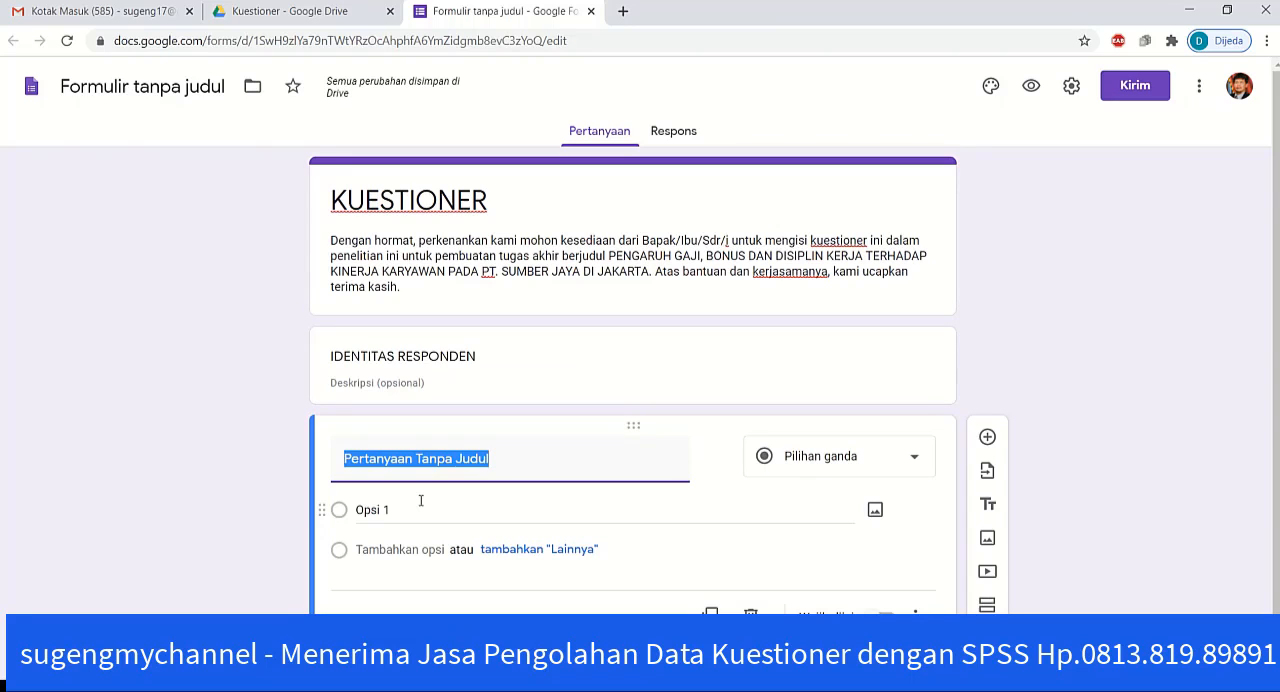
pyautogui.write('USIAN')
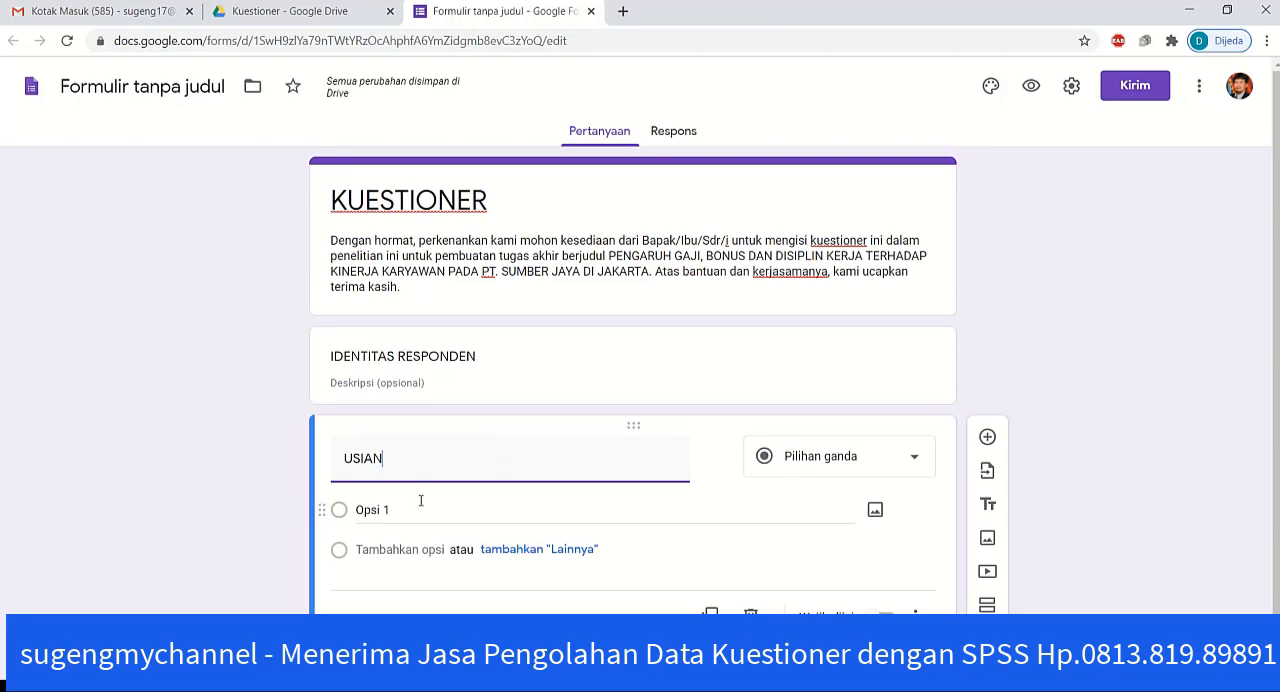
pyautogui.press('BackSpace')
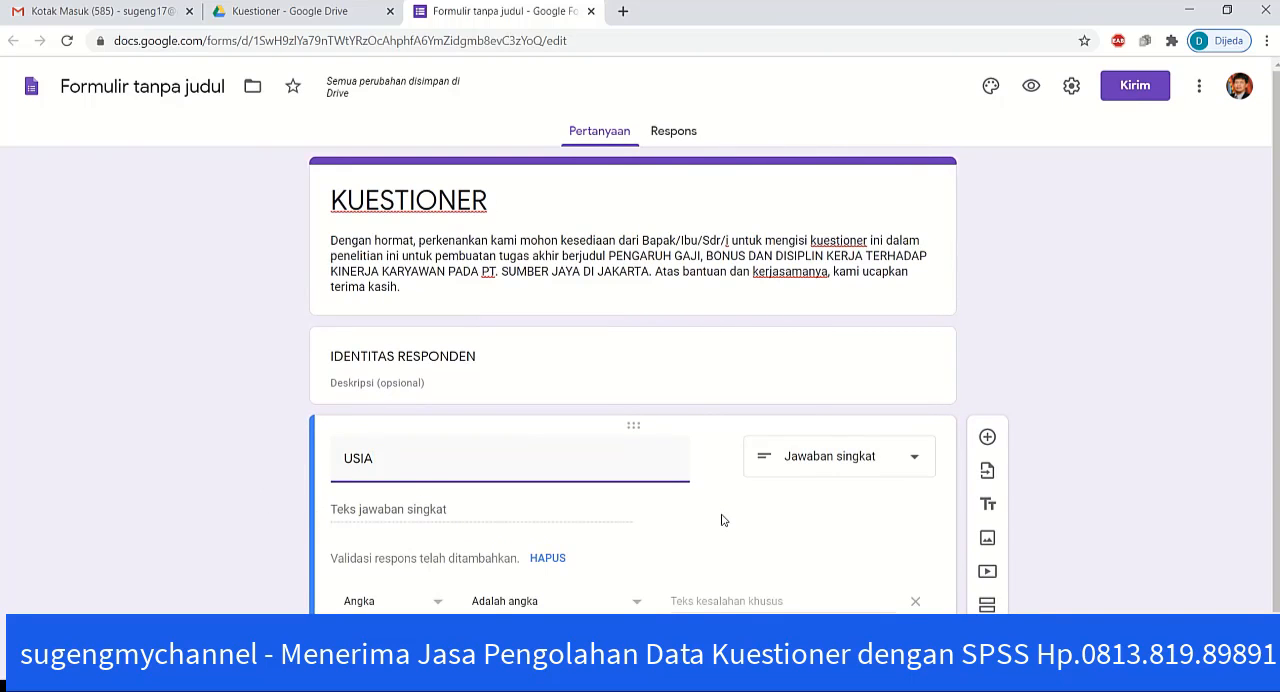
pyautogui.click(874, 470)
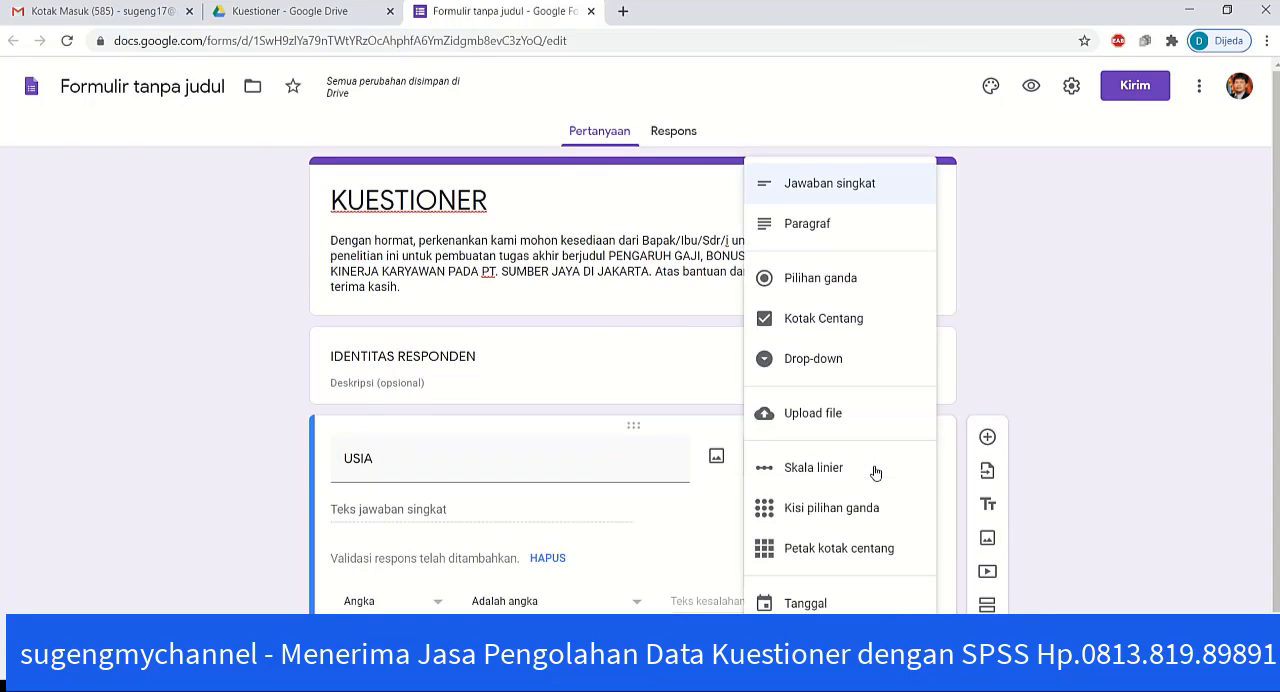
pyautogui.click(812, 285)
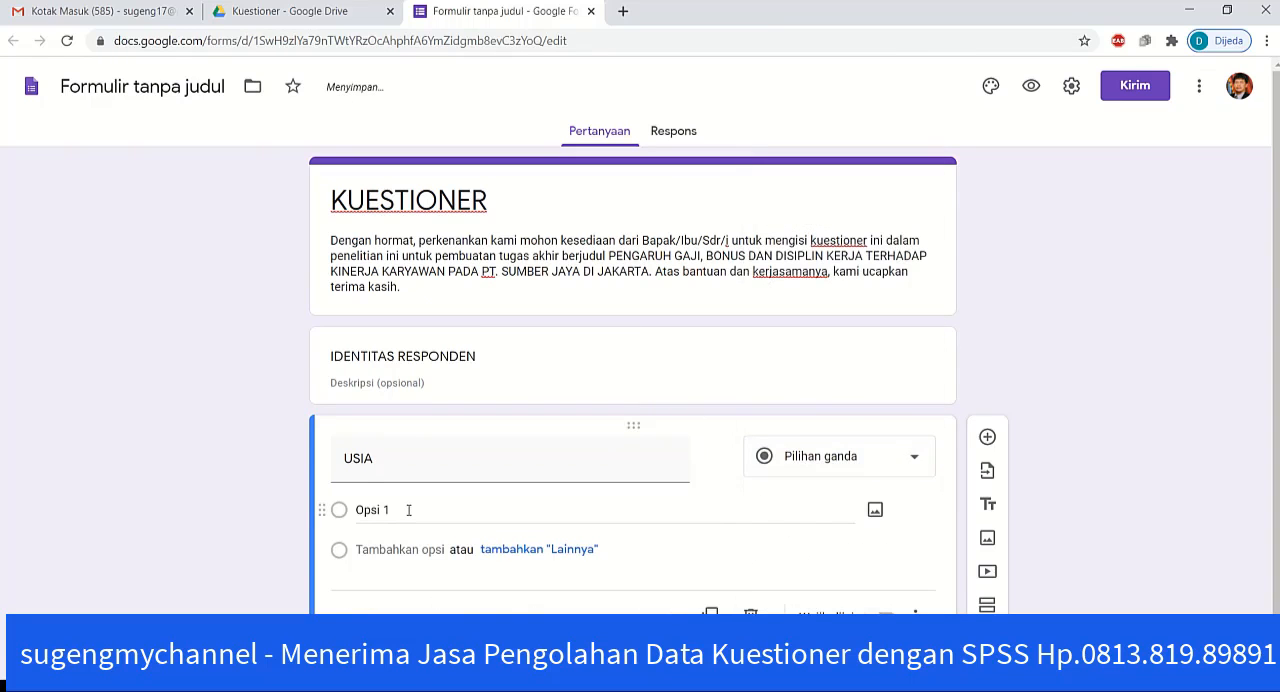
# Step: Set the first answer option of the USIA question to "20 sd 30 Tahun"
pyautogui.click(408, 510)
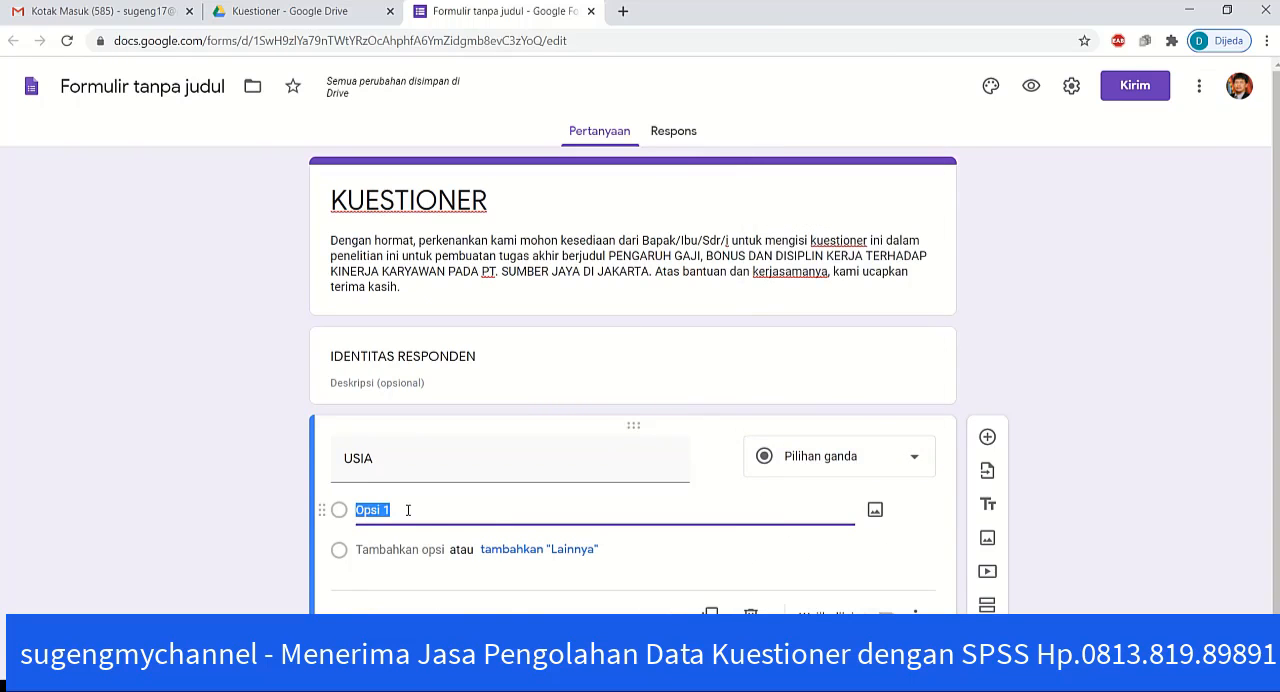
pyautogui.write('20 S')
pyautogui.press('BackSpace')
pyautogui.write('s')
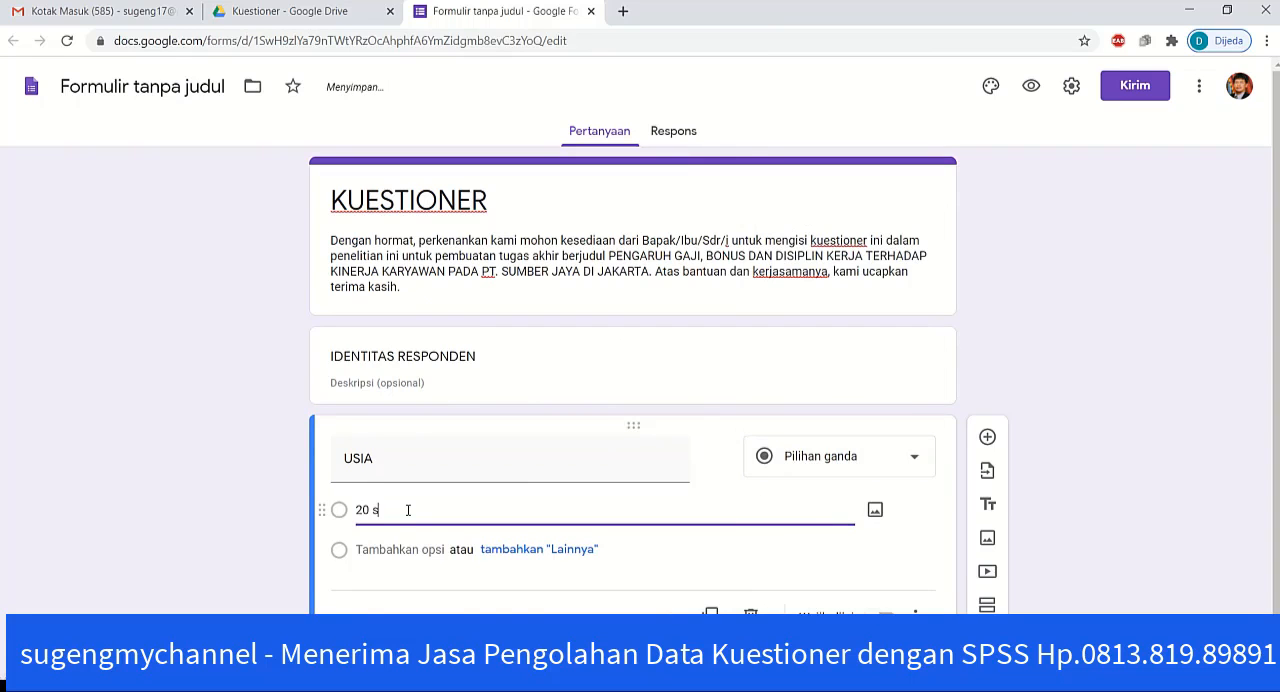
pyautogui.write('d 30')
pyautogui.write('Tau')
pyautogui.write('hun')
# Step: Add "31 sd 40 Tahun" as the second answer option of the USIA question
pyautogui.click(384, 549)
pyautogui.write('31')
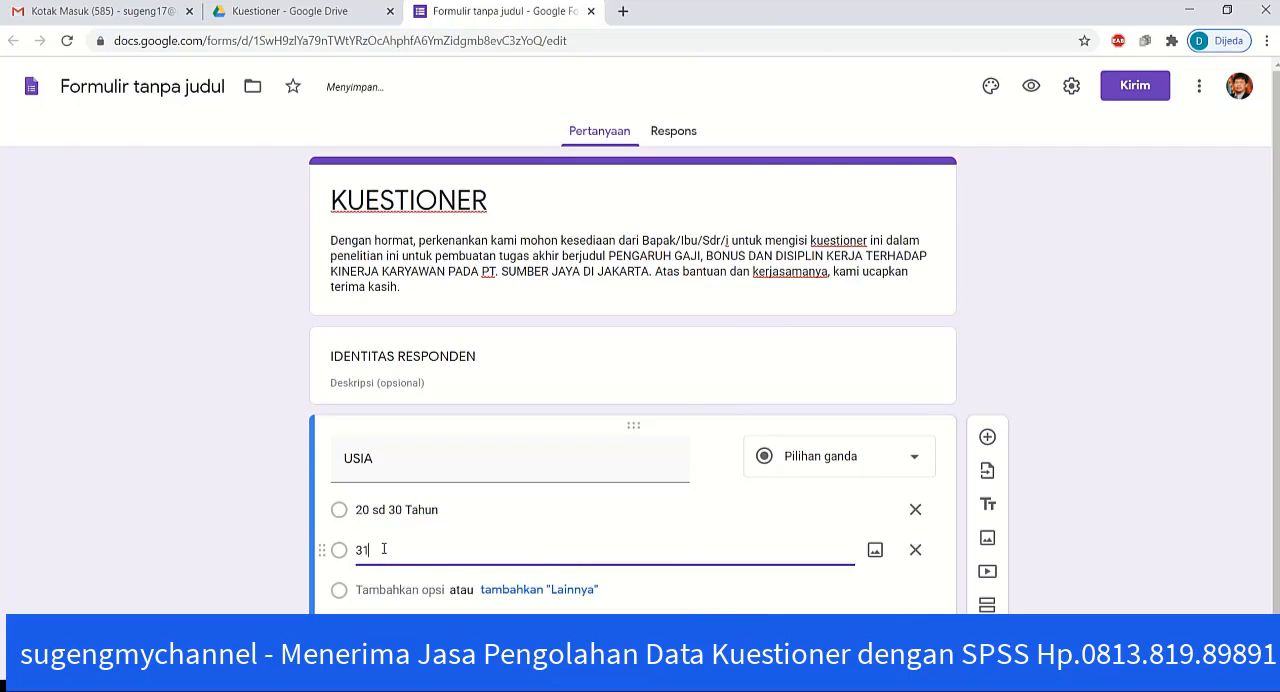
pyautogui.write(' sd 40 Tahun')
# Step: Add "41 sd 50 Tahun" and "> 50 Tahun" as the third and fourth options of the USIA question
pyautogui.click(390, 589)
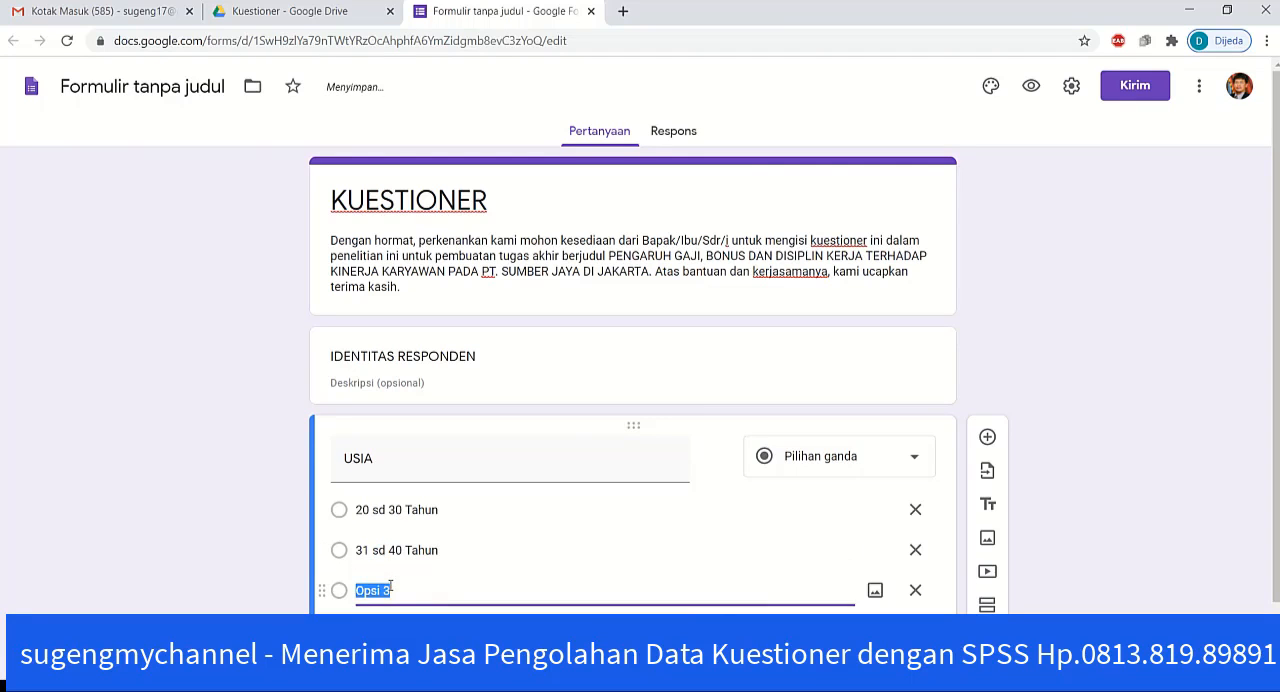
pyautogui.write('41 sd 50 Tahun')
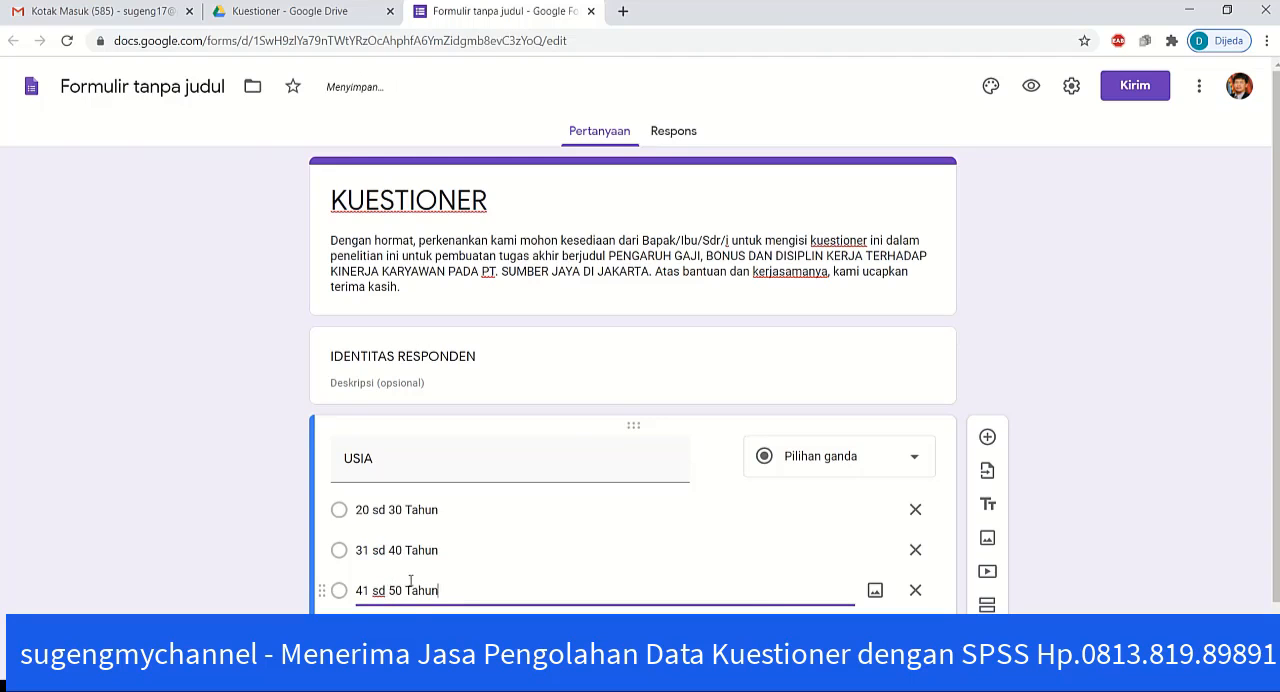
pyautogui.press('Return')
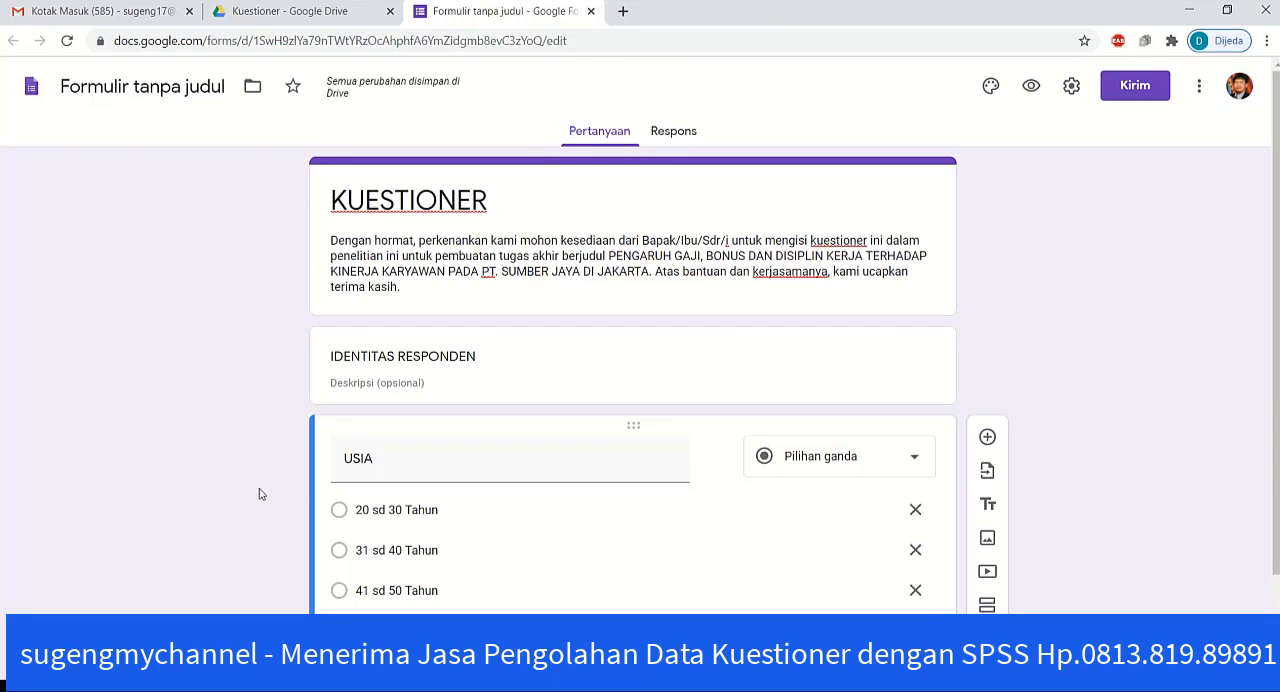
# Step: Make the USIA question required and duplicate it
pyautogui.scroll(-1, 259, 493)
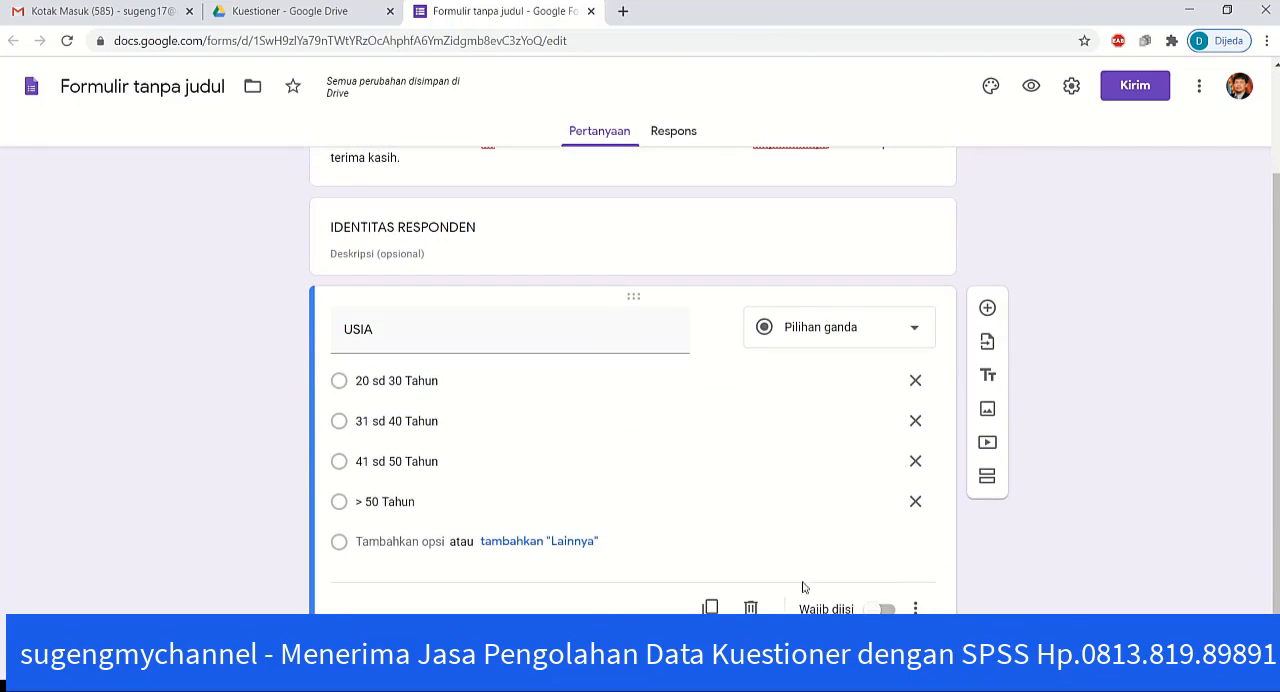
pyautogui.click(882, 607)
pyautogui.click(711, 608)
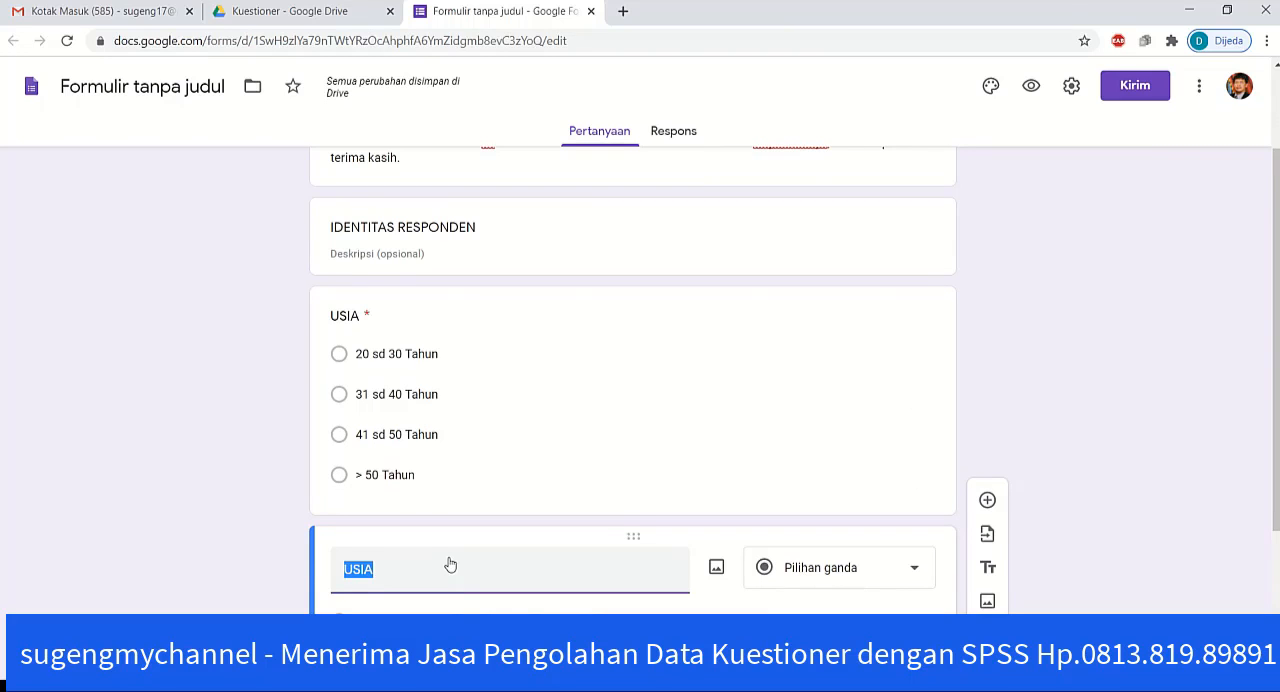
# Step: Retitle the duplicated question as Jenis Kelamin
pyautogui.write('jen')
pyautogui.press('BackSpace')
pyautogui.press('BackSpace')
pyautogui.press('BackSpace')
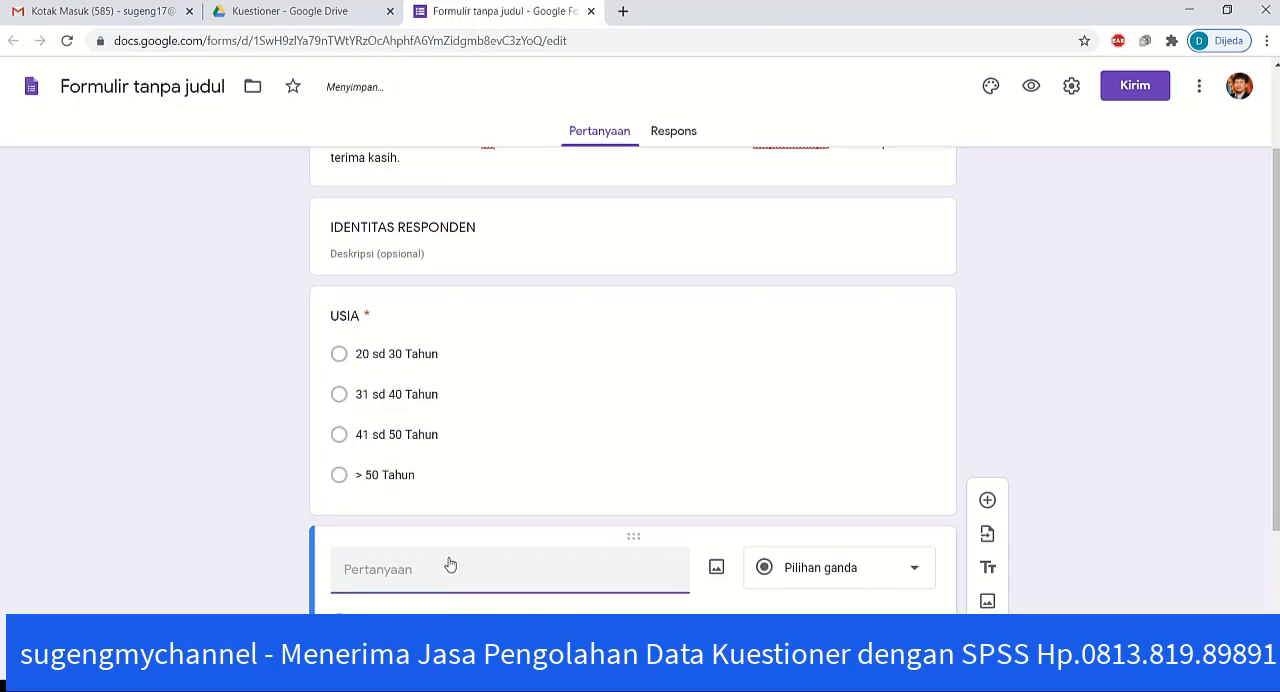
pyautogui.write('Jenis Kelamin')
pyautogui.click(246, 532)
# Step: Change the first option of the Jenis Kelamin question to Pria and open its second option for editing
pyautogui.scroll(-1, 241, 532)
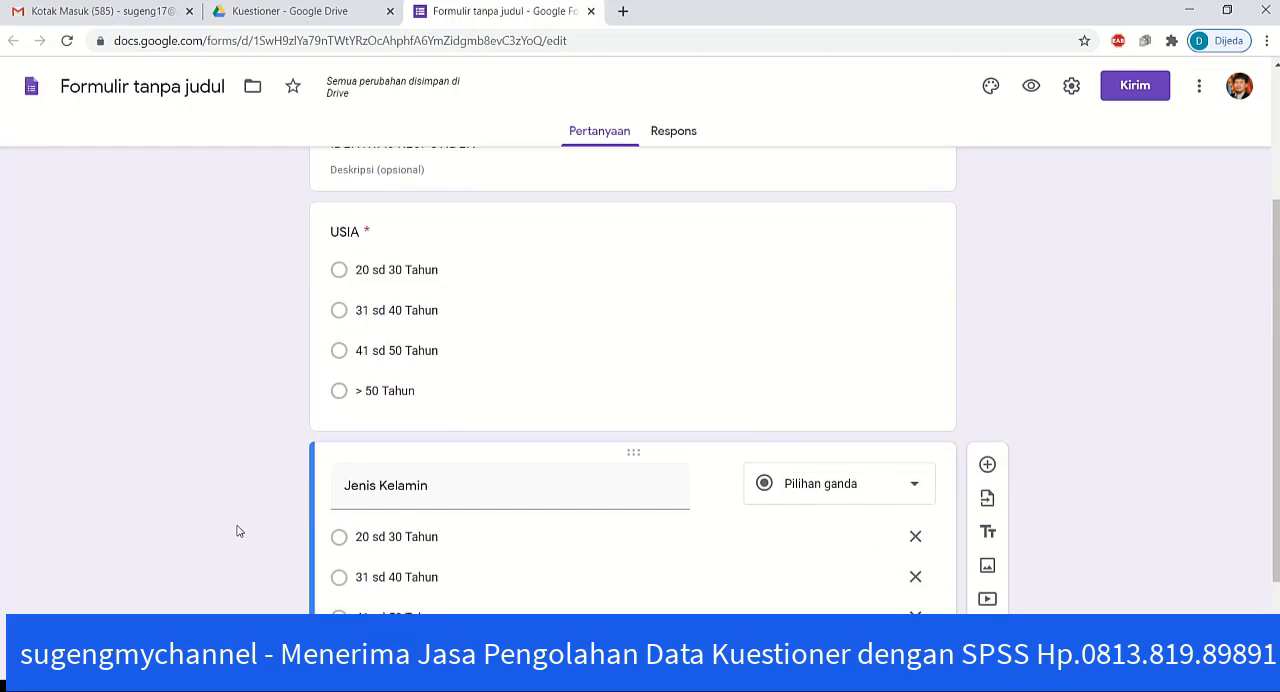
pyautogui.scroll(-2, 240, 530)
pyautogui.click(406, 372)
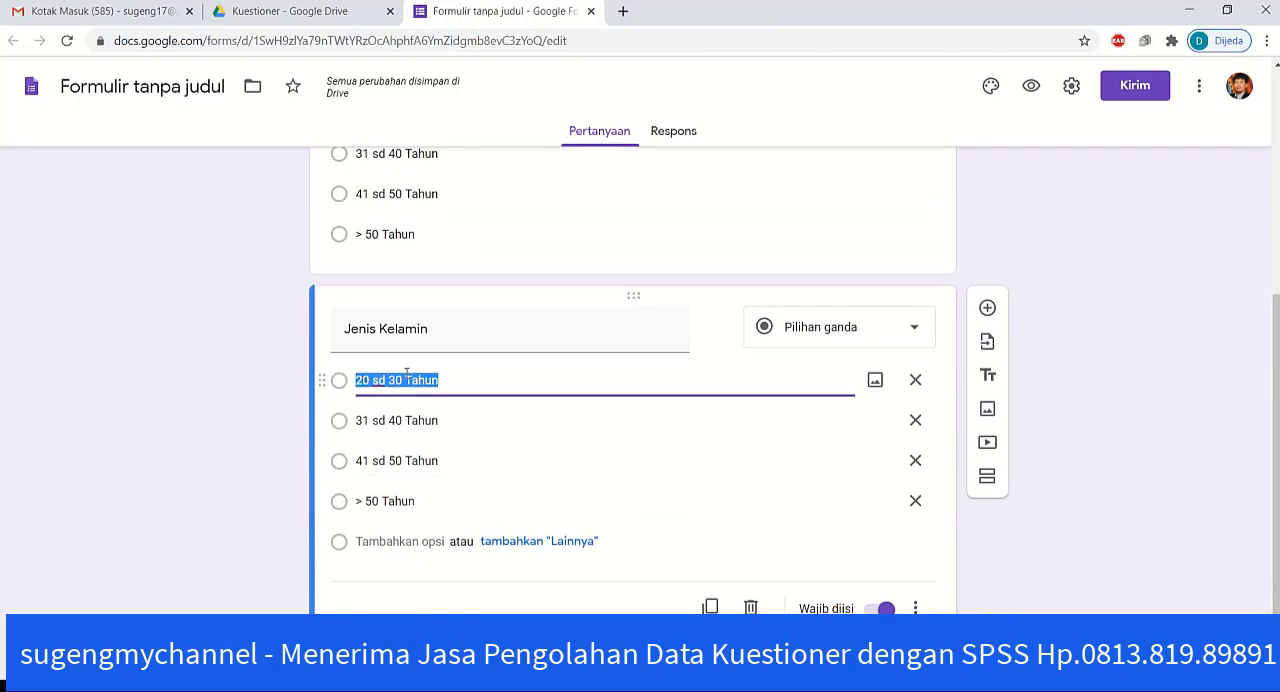
pyautogui.write('Pria')
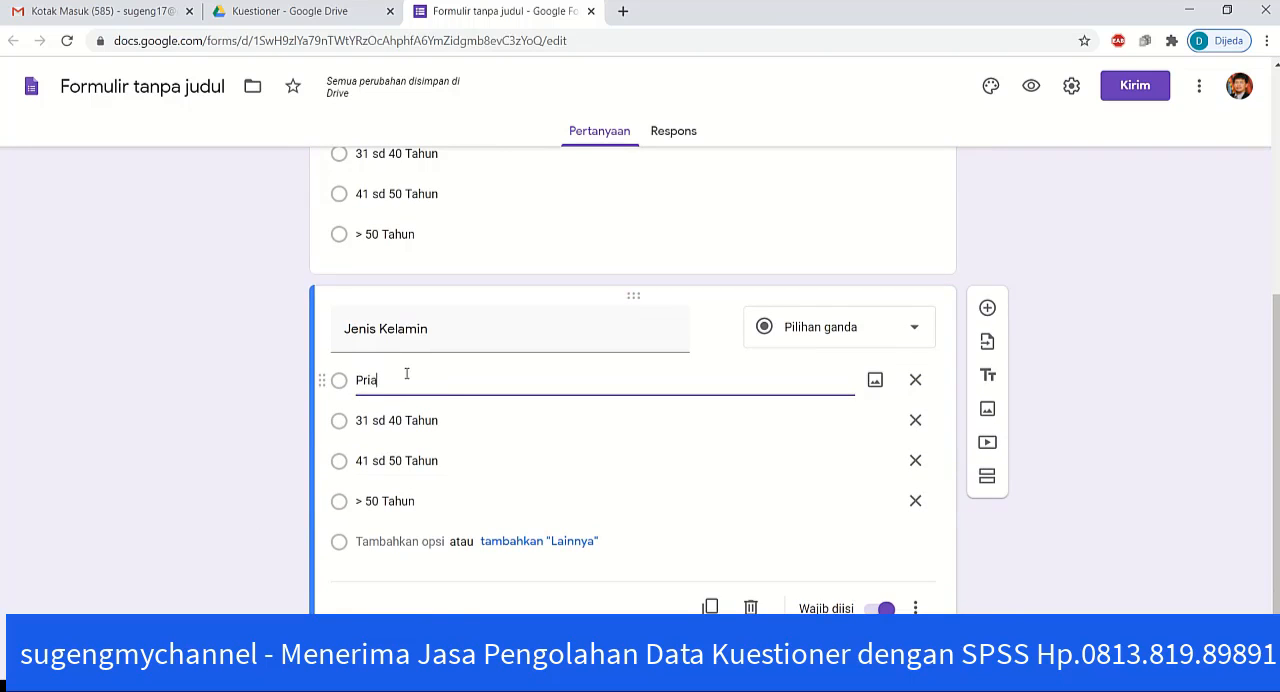
pyautogui.click(408, 420)
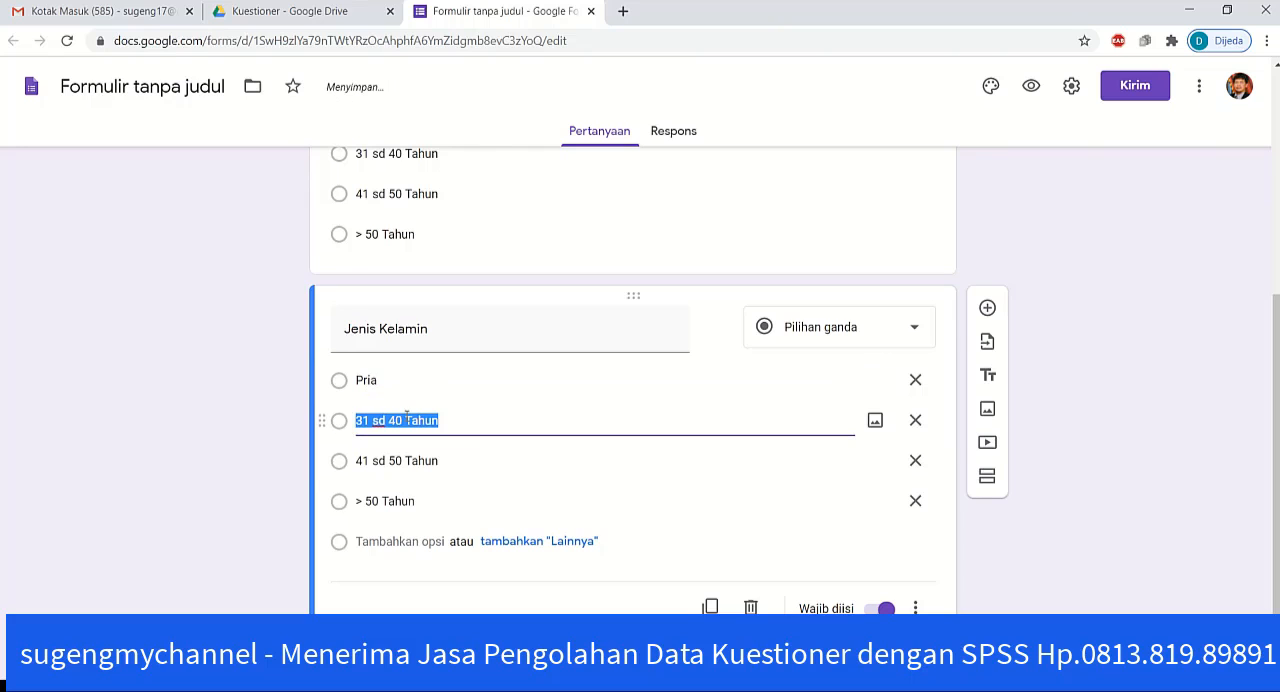
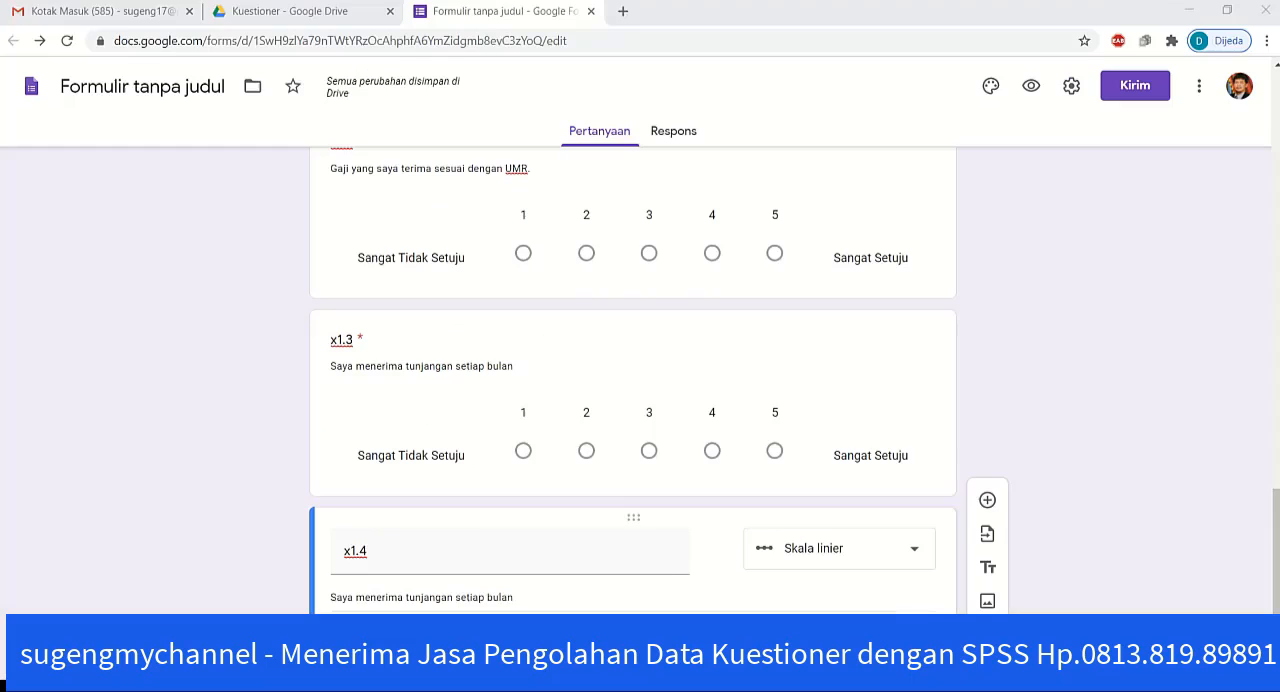
# Step: Replace the description of question x1.4 with the copied statement "Setiap tahun, saya menerima insentif"
pyautogui.tripleClick(465, 601)
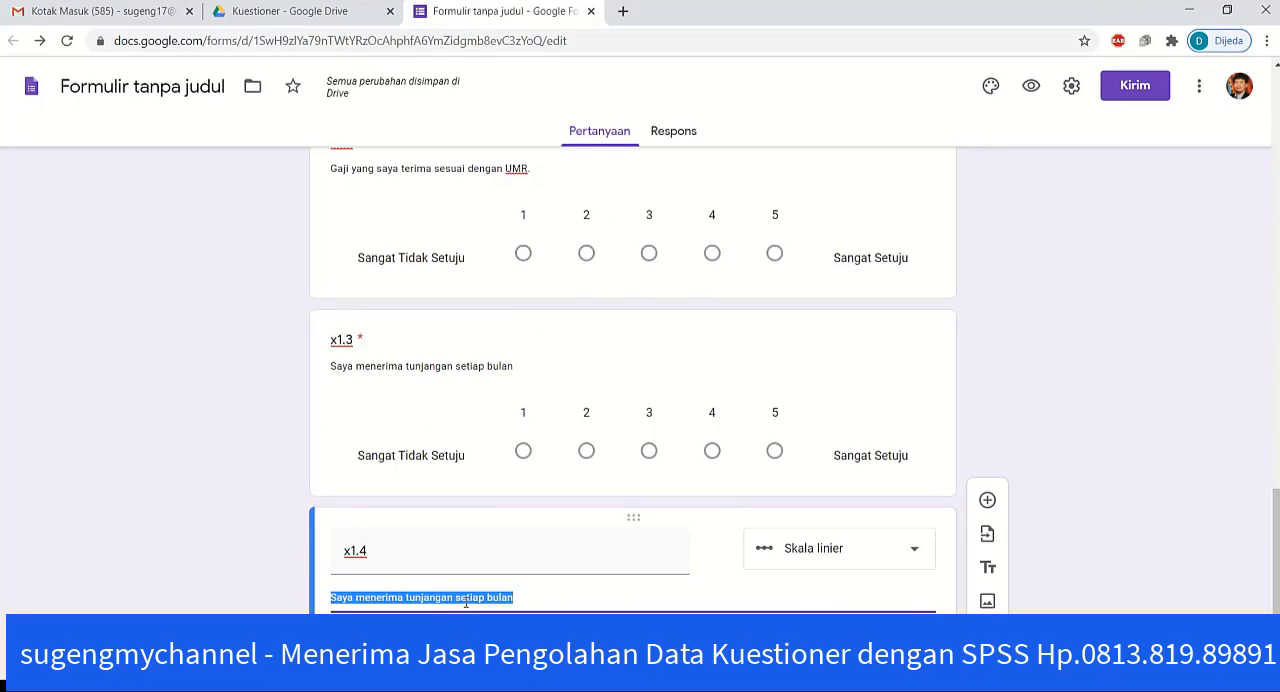
pyautogui.write('Setiap tahun, saya menerima insentif')
pyautogui.click(233, 592)
pyautogui.scroll(-2, 320, 540)
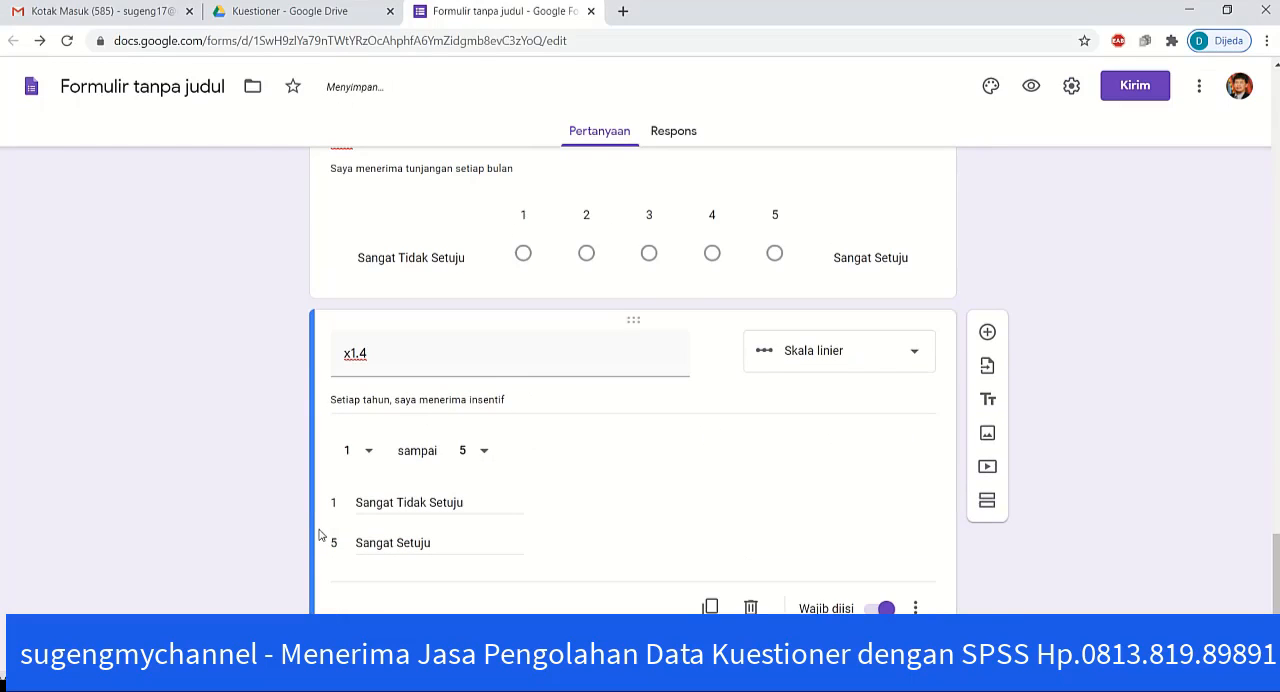
# Step: Duplicate question x1.4 and retitle the copy x1.5
pyautogui.click(710, 607)
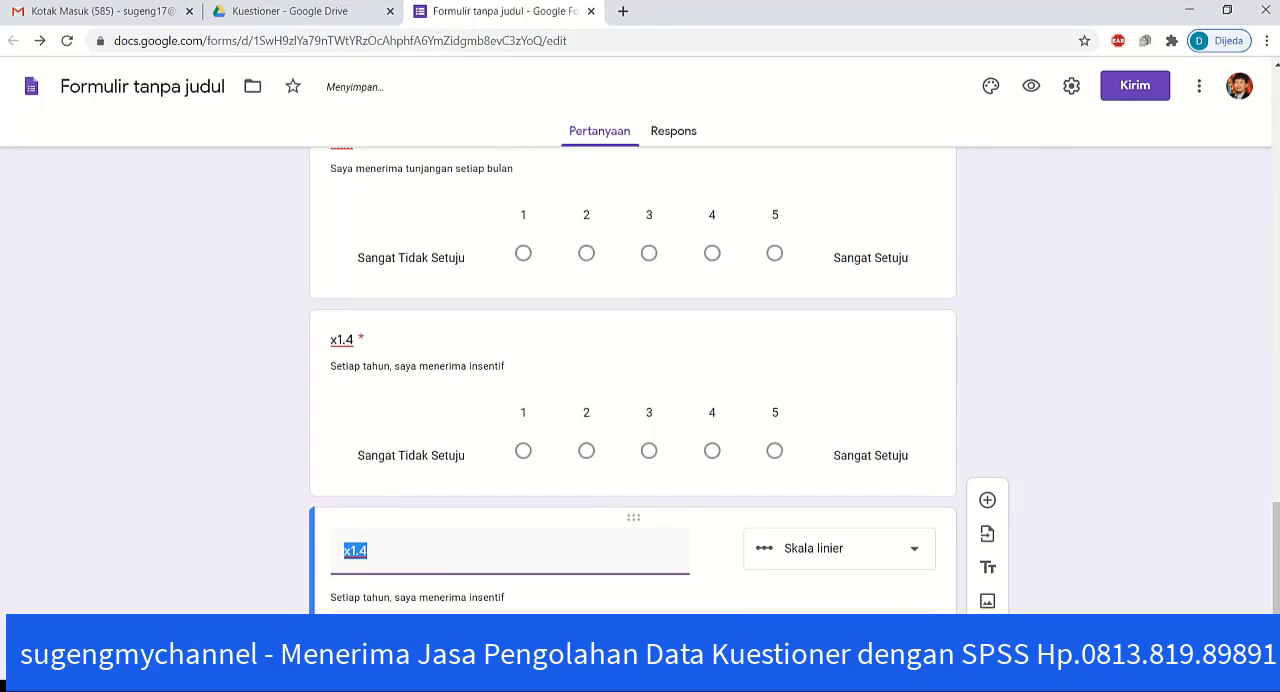
pyautogui.click(419, 559)
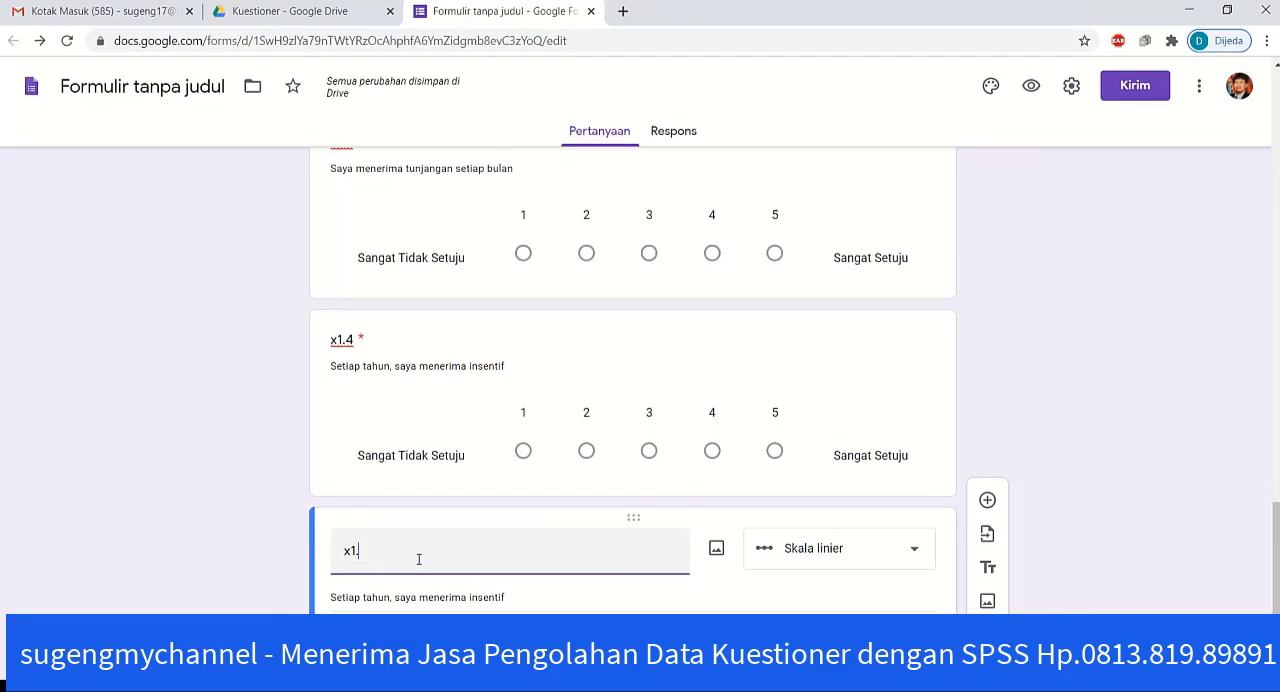
pyautogui.click(284, 612)
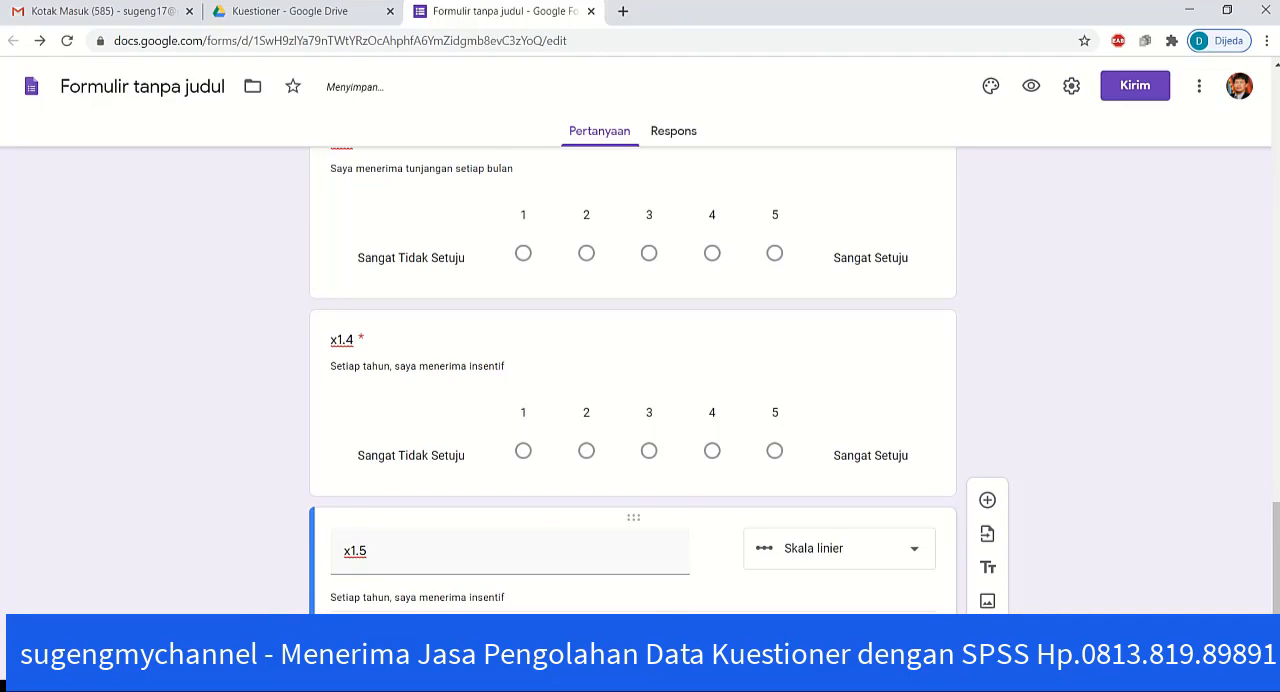
# Step: Copy statement 5, "Gaji diberikan sesuai jadwal yang ditentukan", from the Word questionnaire into the description of form question x1.5
pyautogui.hotkey('alt', 'Tab')
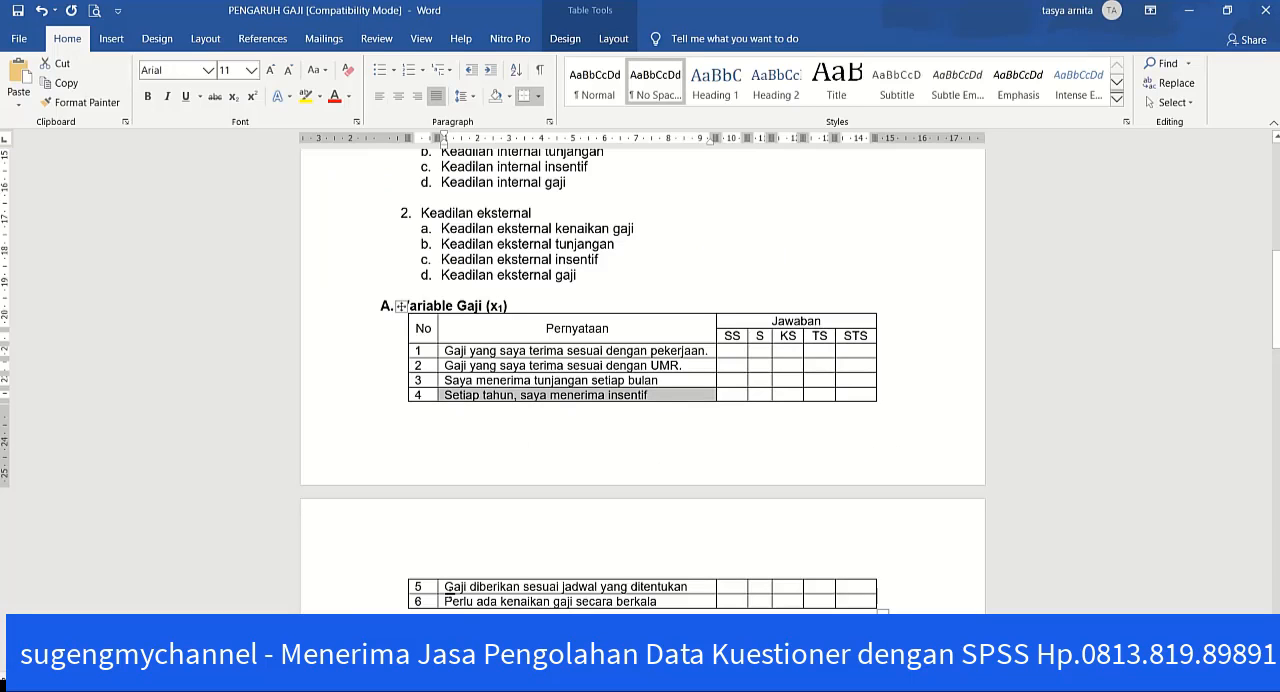
pyautogui.click(440, 590)
pyautogui.hotkey('ctrl', 'c')
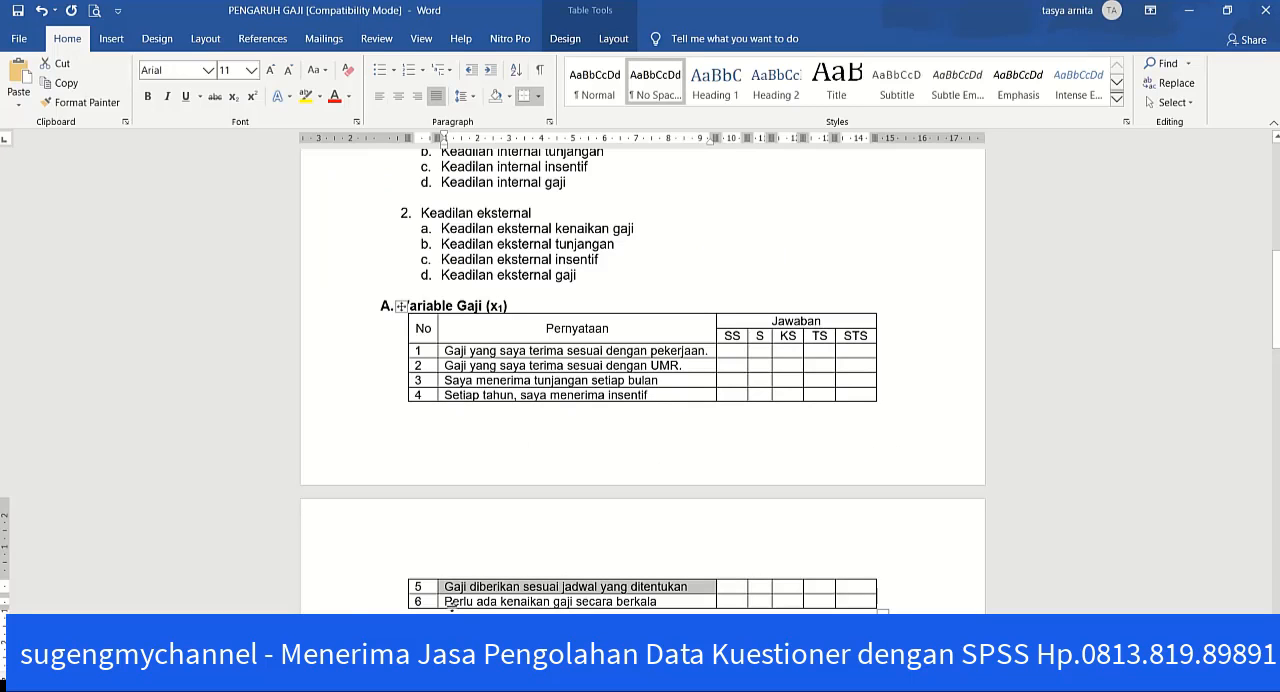
pyautogui.hotkey('alt', 'Tab')
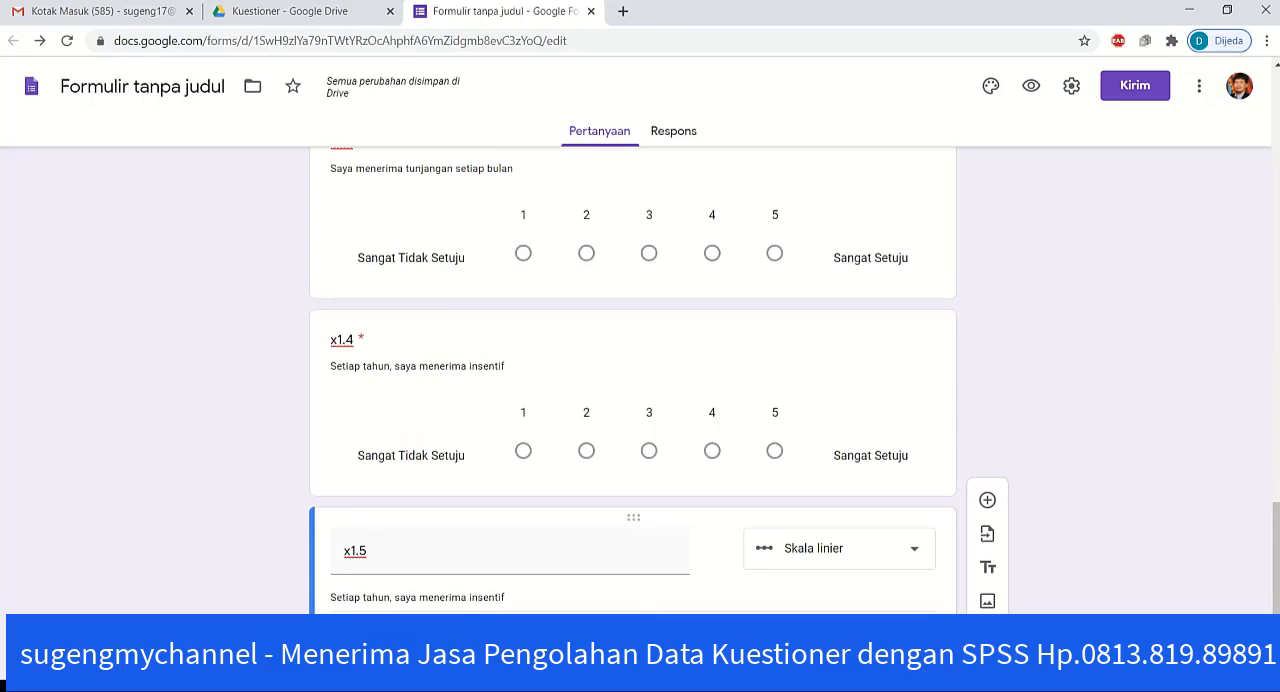
pyautogui.tripleClick(456, 600)
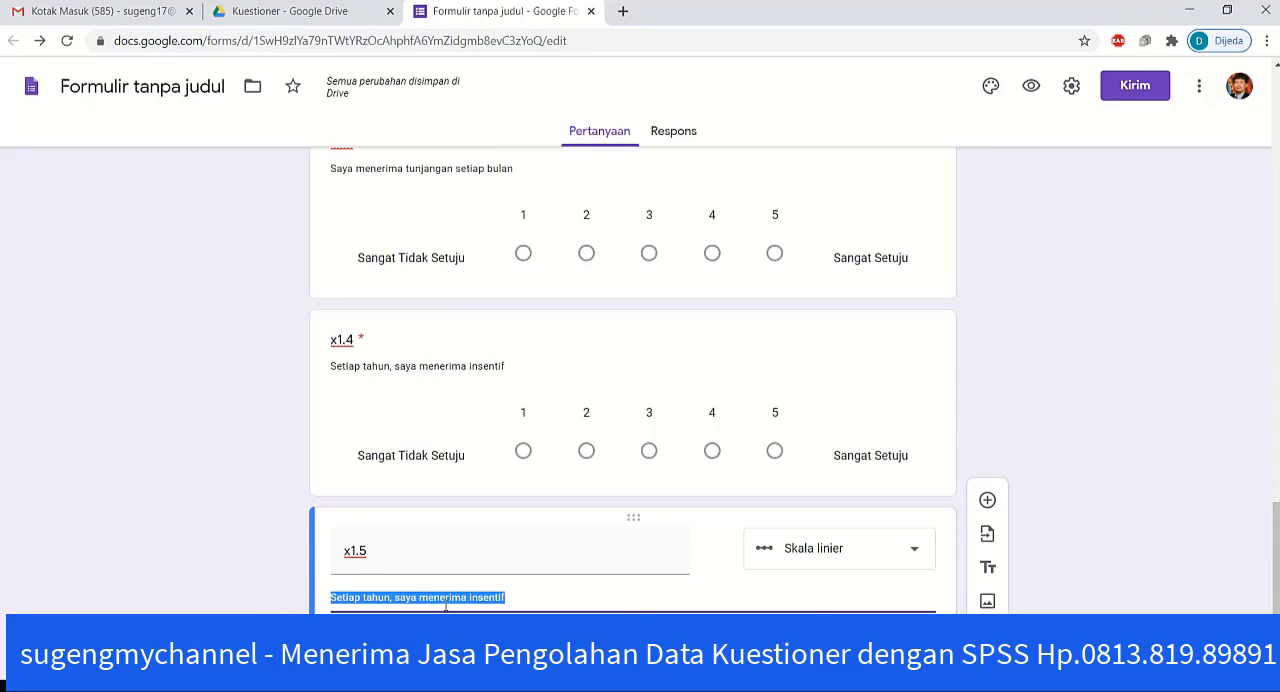
pyautogui.hotkey('ctrl', 'v')
pyautogui.scroll(-2, 255, 604)
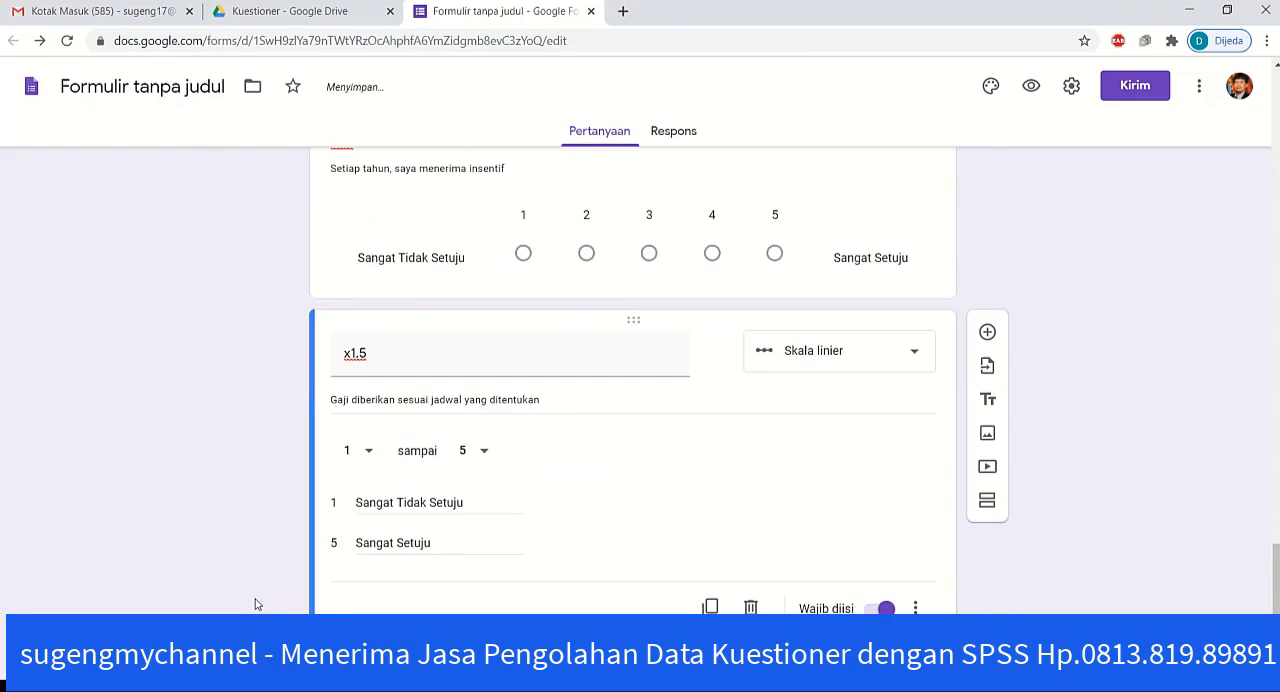
# Step: Duplicate question x1.5 and retitle the copy x1.6
pyautogui.click(709, 607)
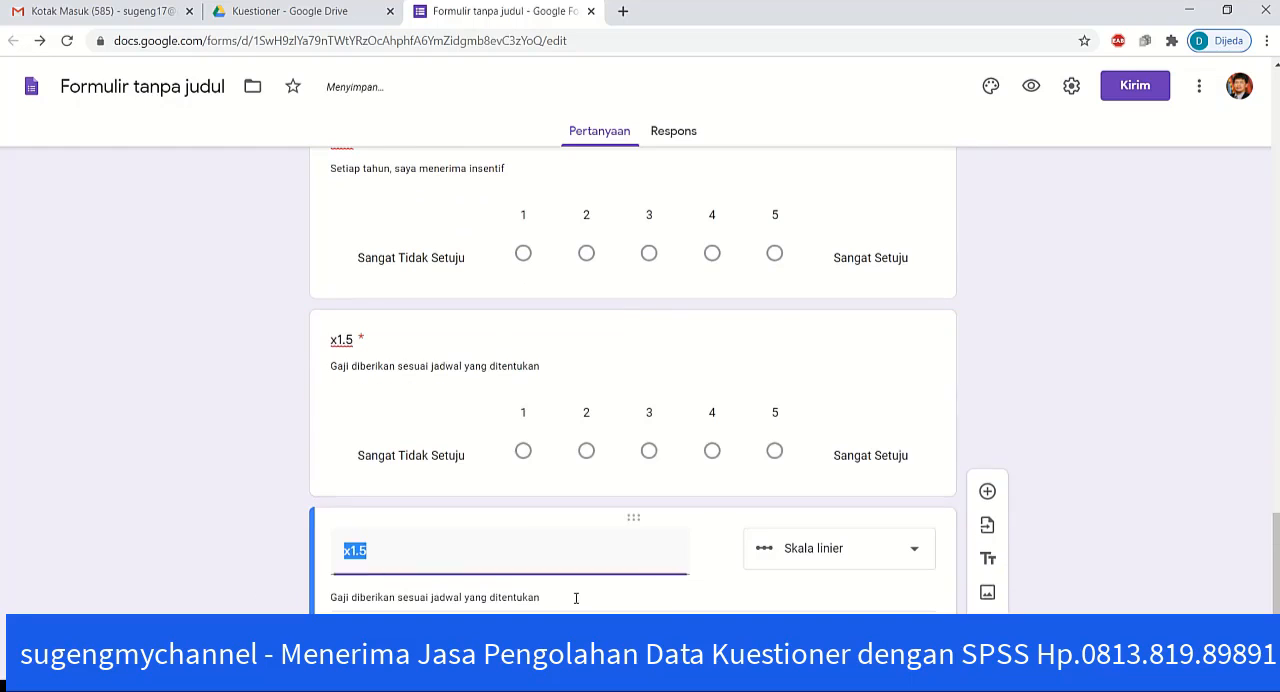
pyautogui.click(418, 563)
pyautogui.press('BackSpace')
pyautogui.write('6')
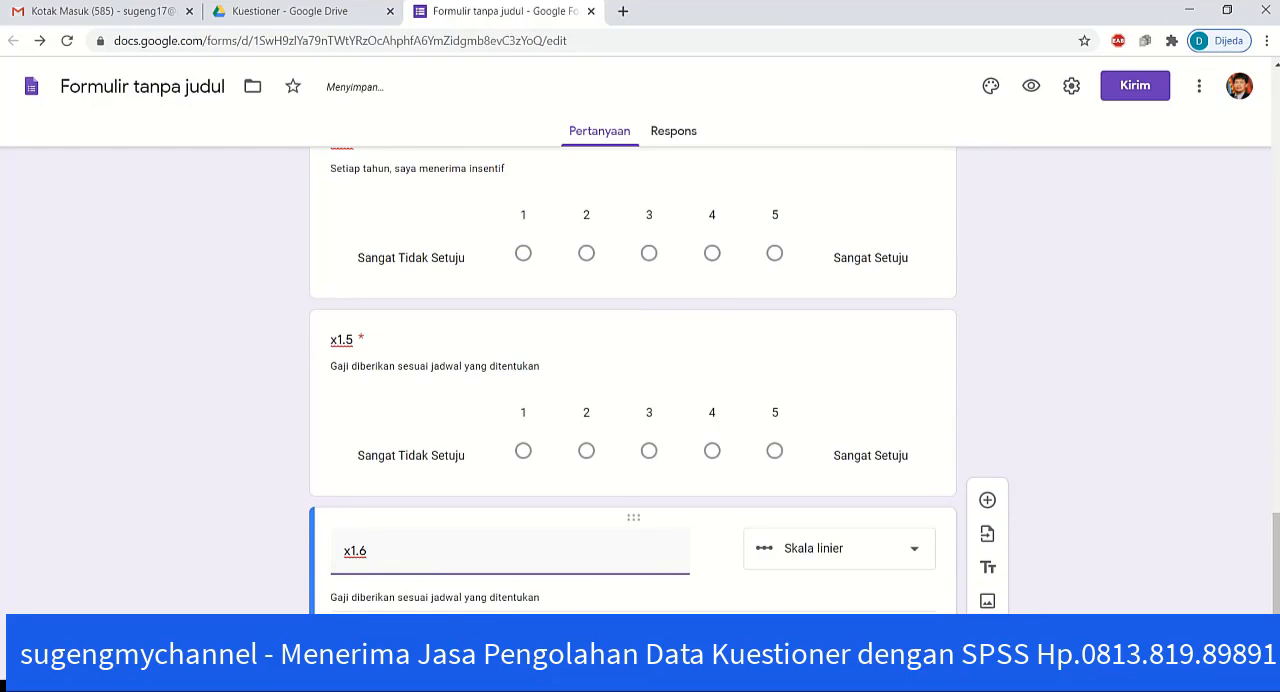
# Step: Copy statement 6, "Perlu ada kenaikan gaji secara berkala", from the Word questionnaire into the description of form question x1.6
pyautogui.hotkey('alt', 'Tab')
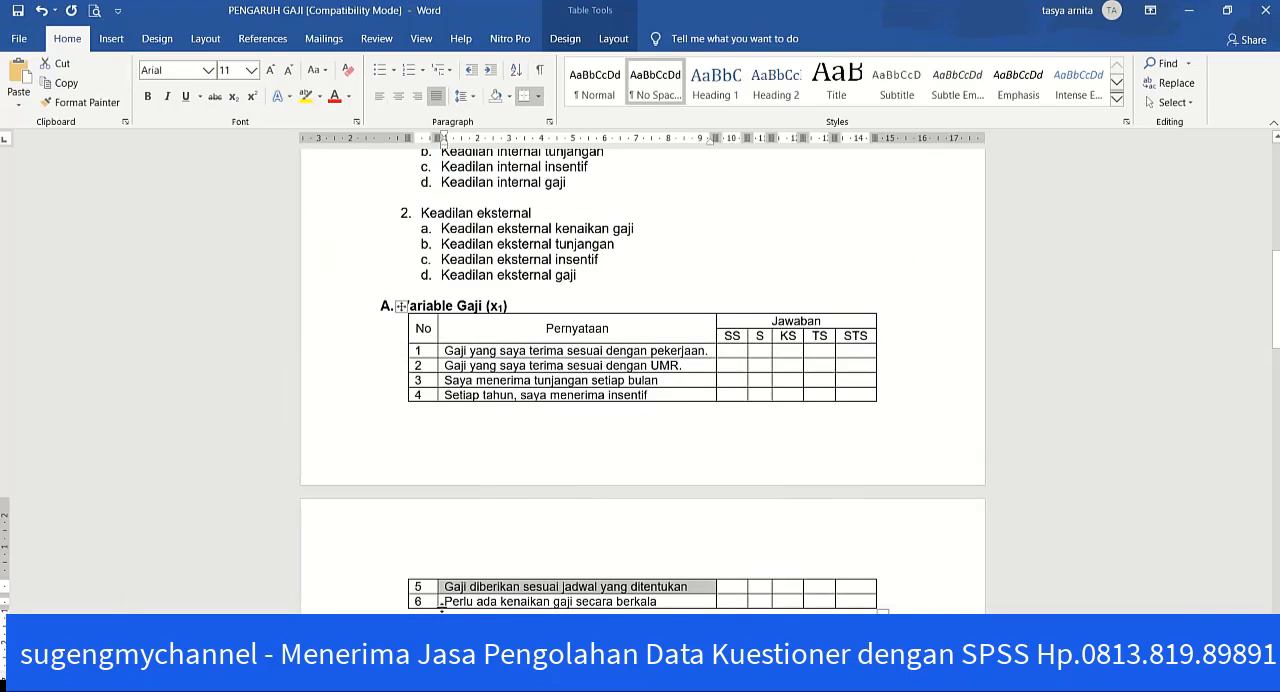
pyautogui.click(437, 604)
pyautogui.hotkey('ctrl', 'c')
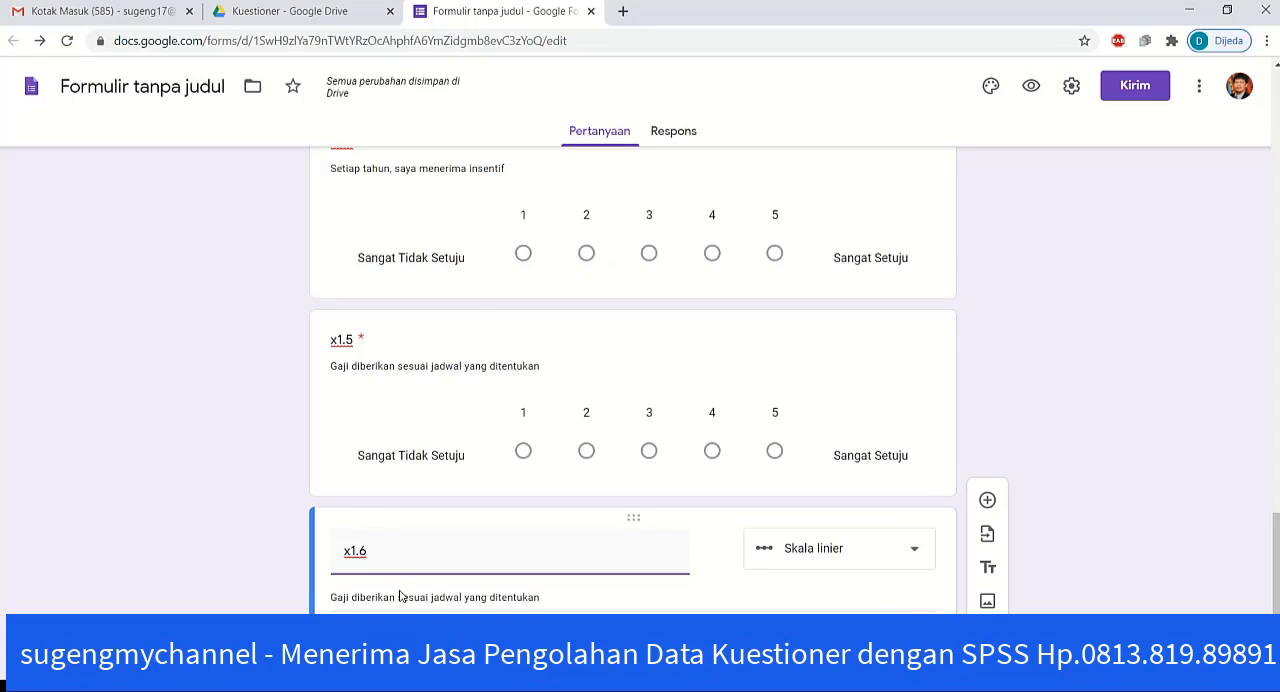
pyautogui.tripleClick(399, 596)
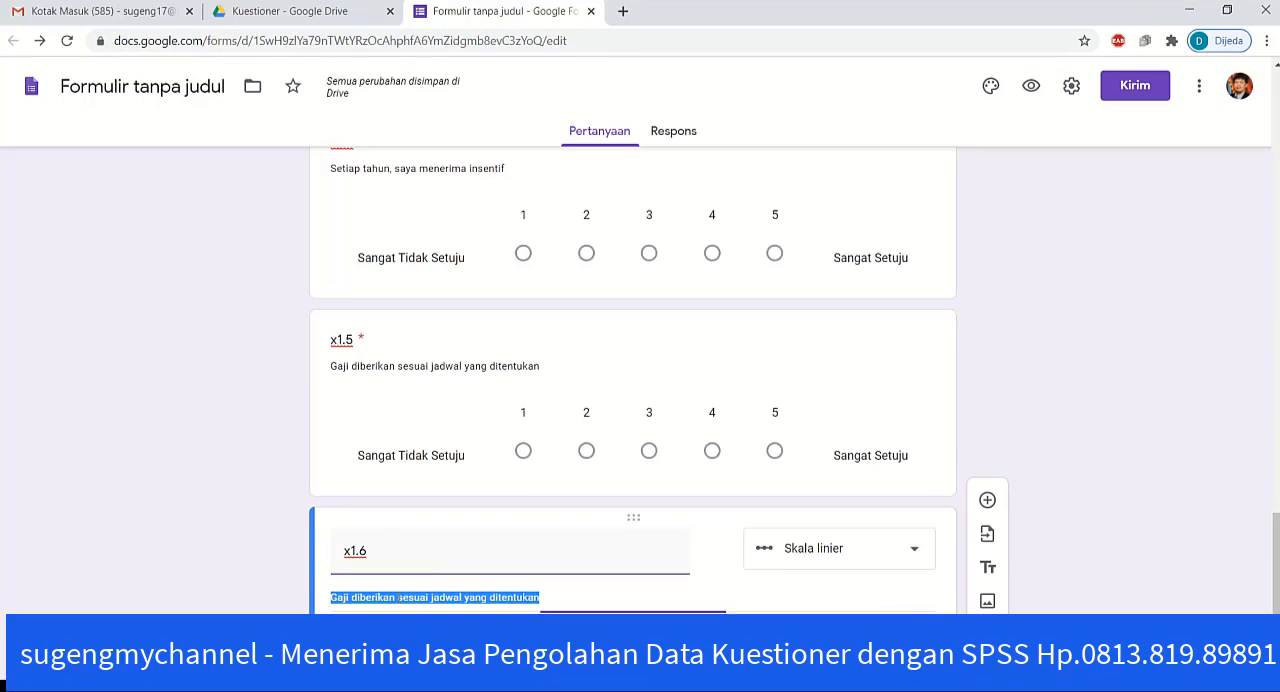
pyautogui.hotkey('ctrl', 'v')
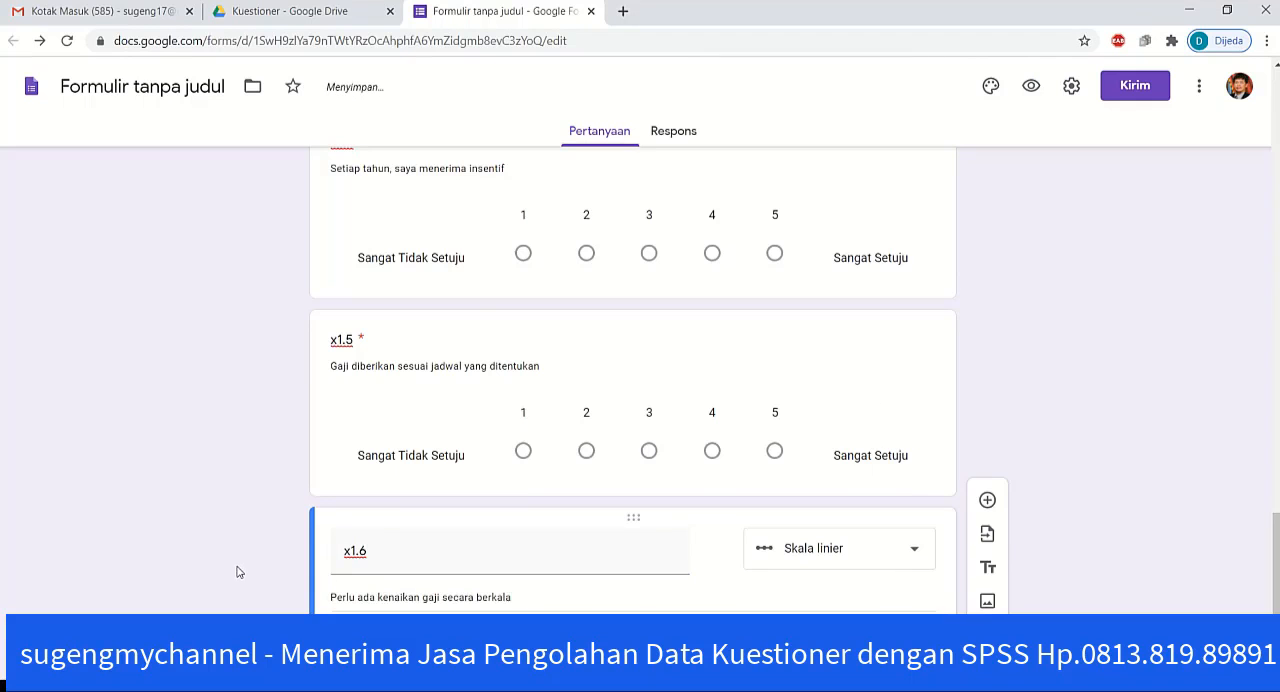
pyautogui.scroll(12, 240, 570)
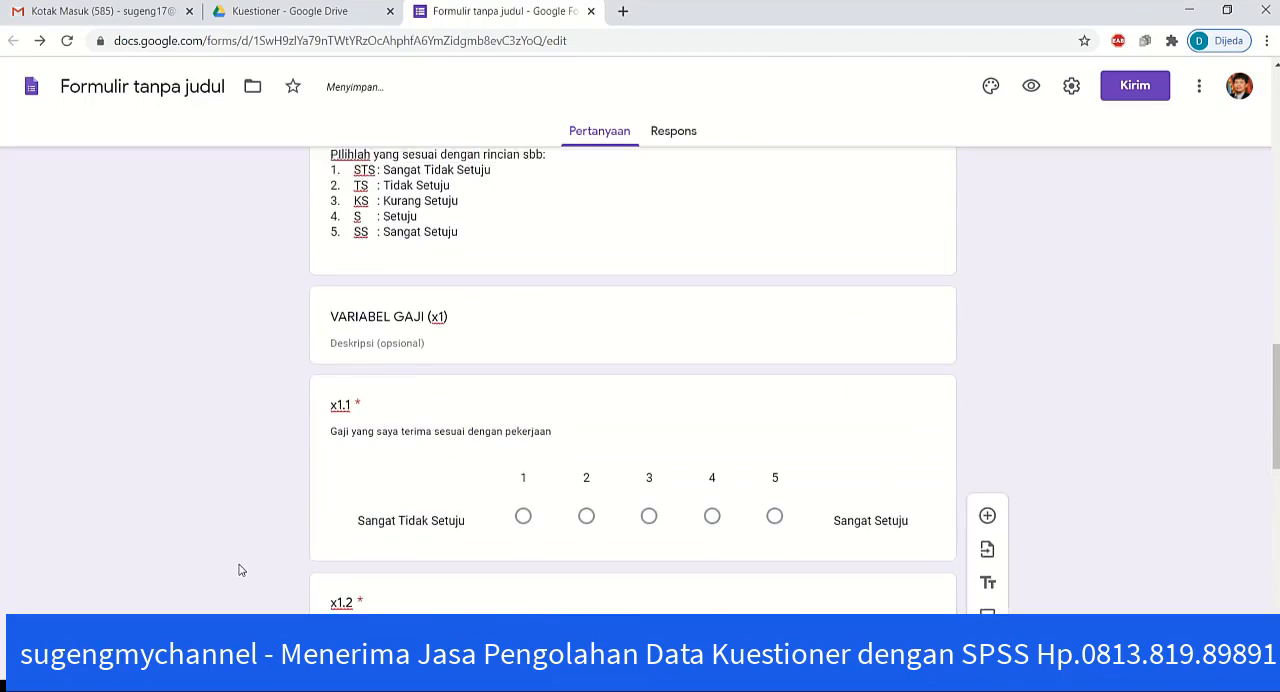
pyautogui.scroll(-10, 240, 570)
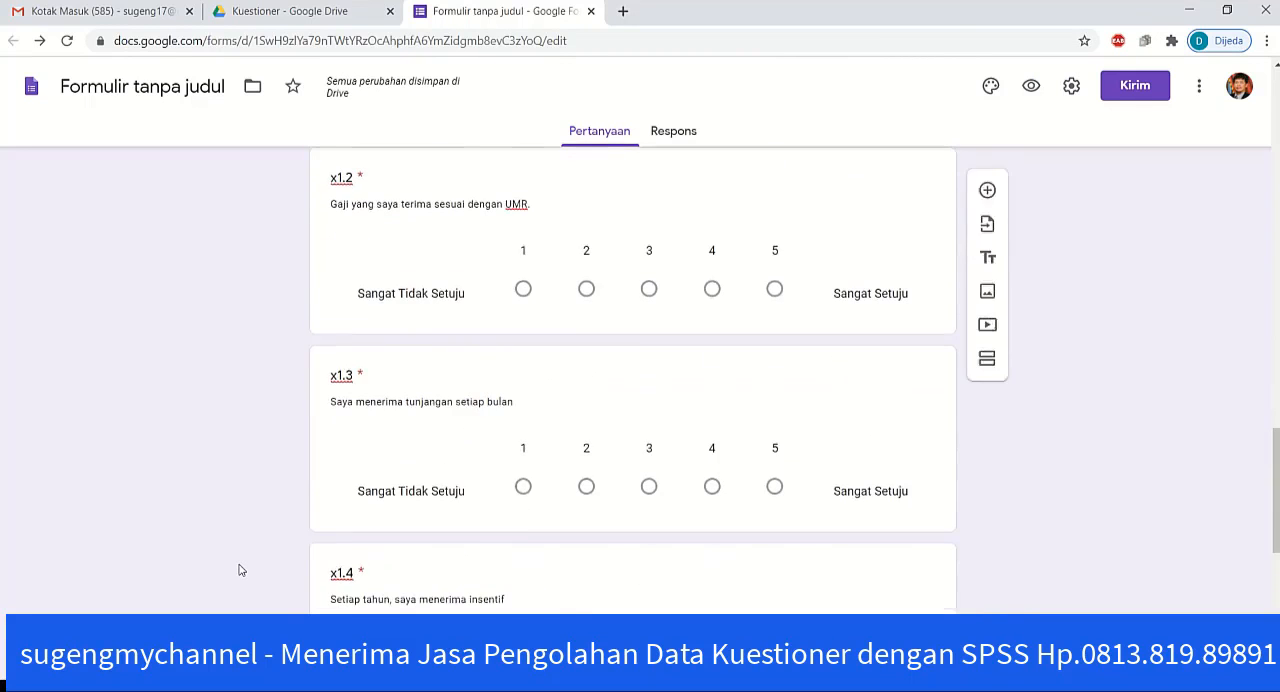
pyautogui.scroll(-3, 240, 570)
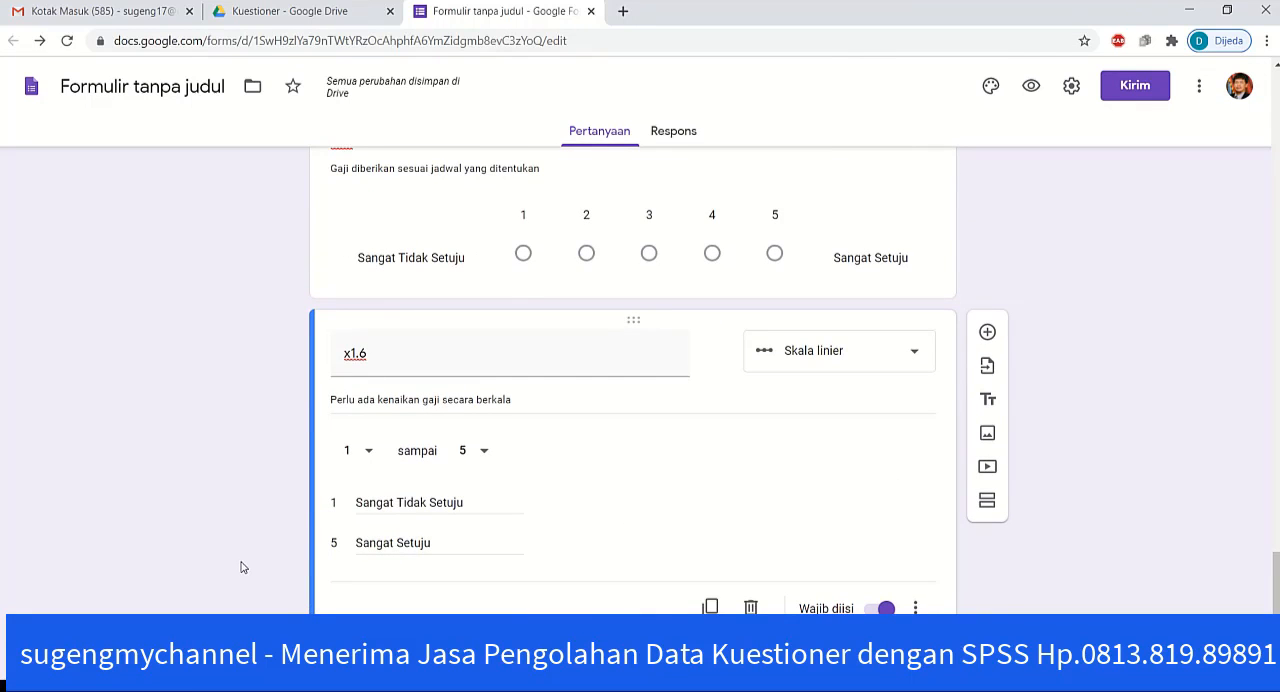
pyautogui.click(984, 506)
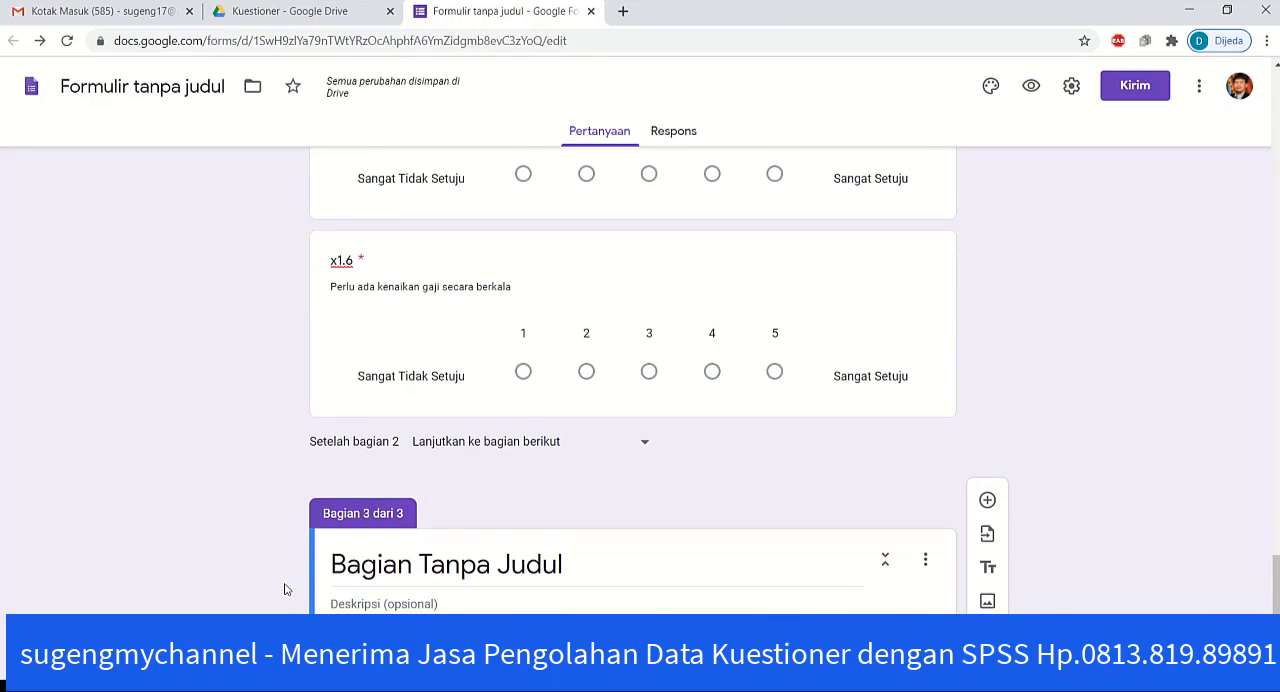
pyautogui.scroll(10, 287, 580)
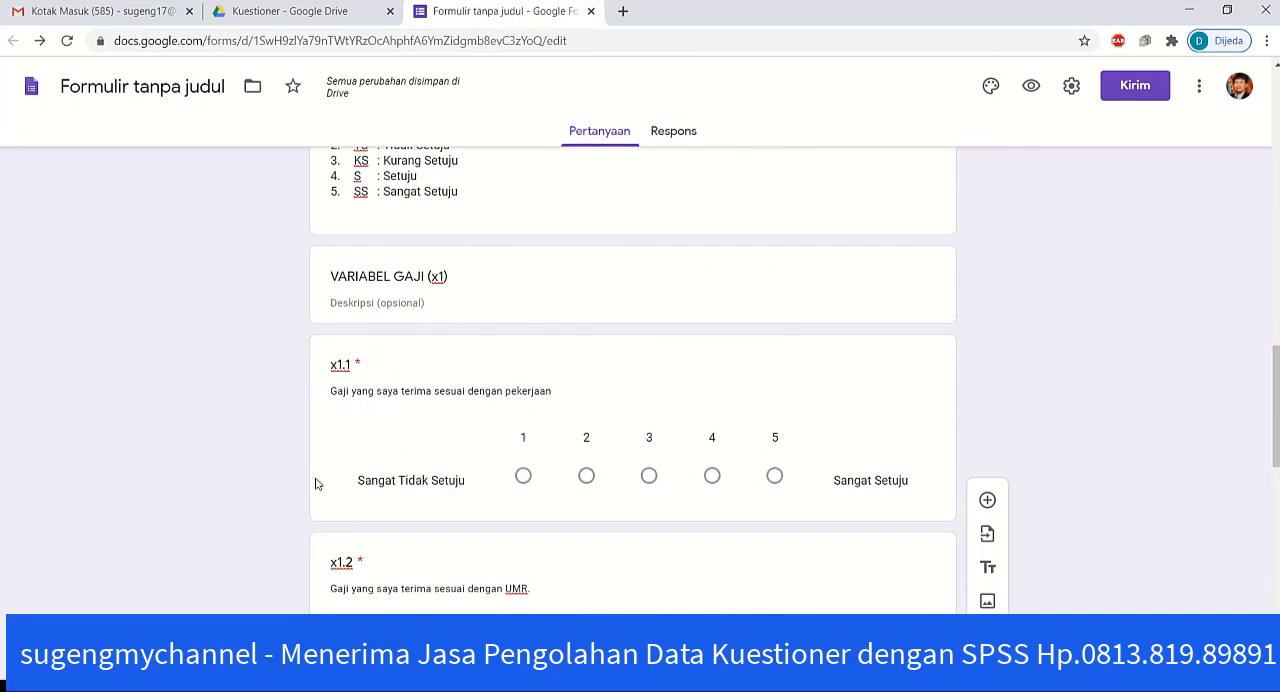
pyautogui.scroll(-5, 300, 486)
pyautogui.scroll(-6, 299, 487)
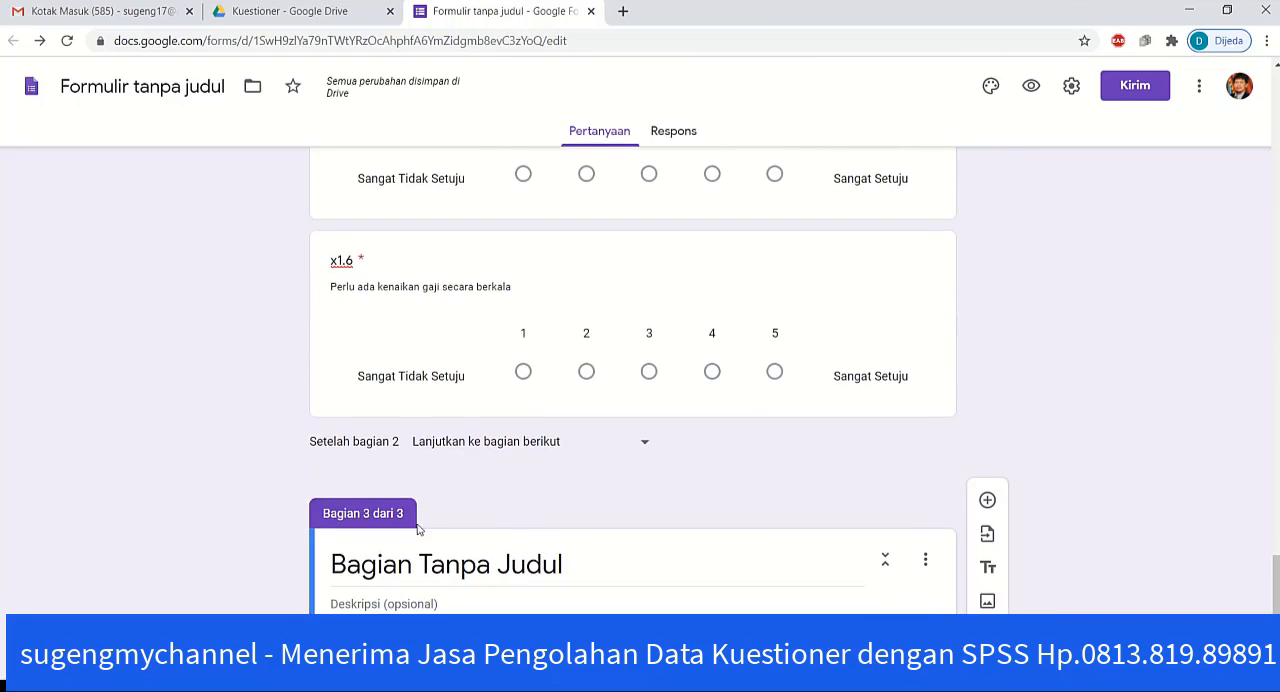
pyautogui.click(925, 560)
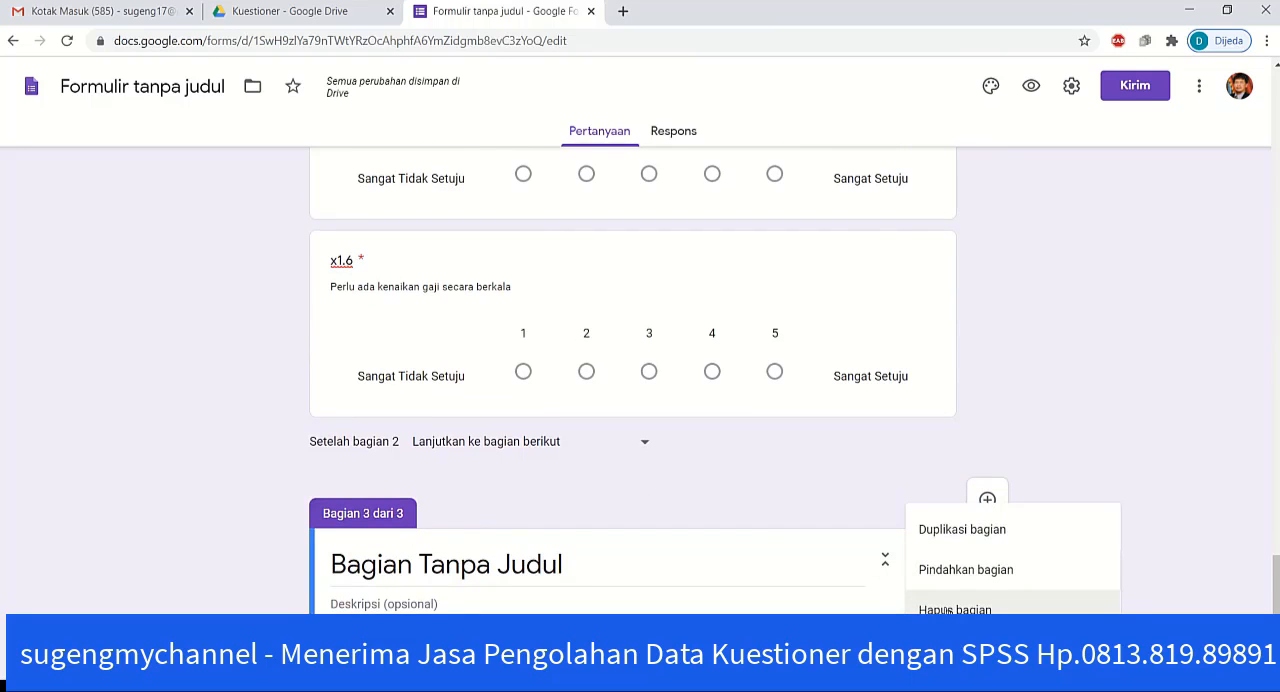
pyautogui.click(947, 610)
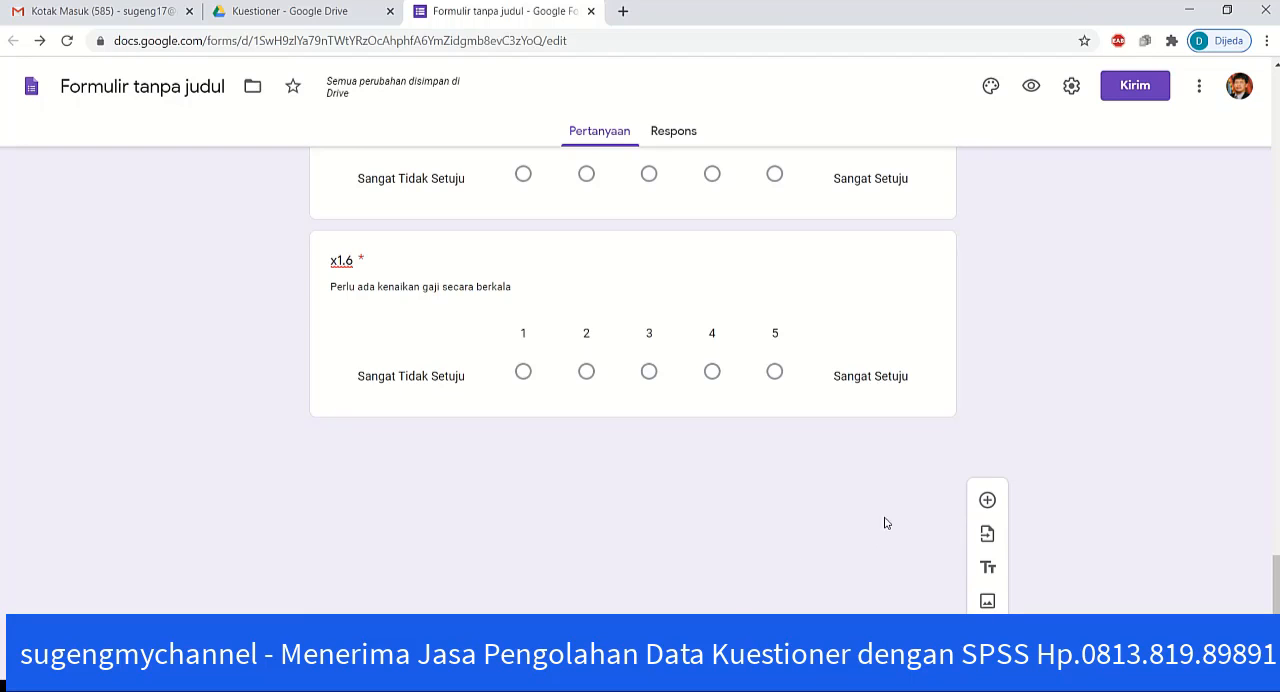
pyautogui.click(988, 570)
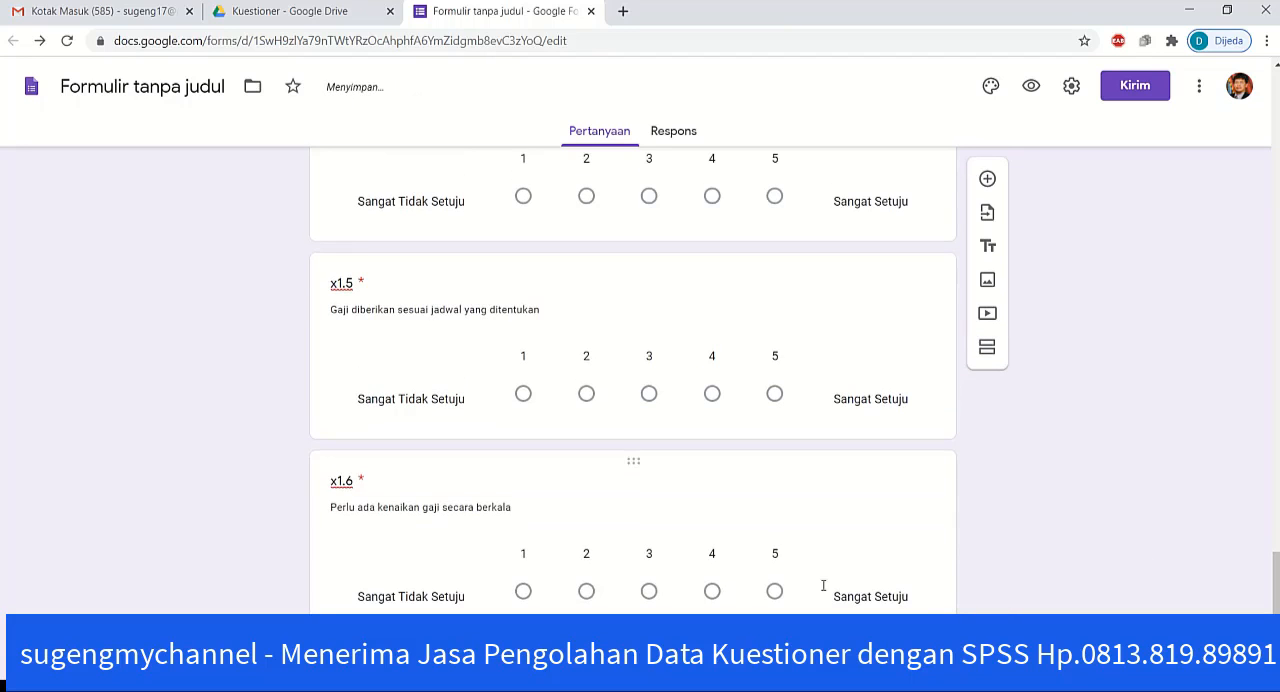
pyautogui.scroll(10, 523, 530)
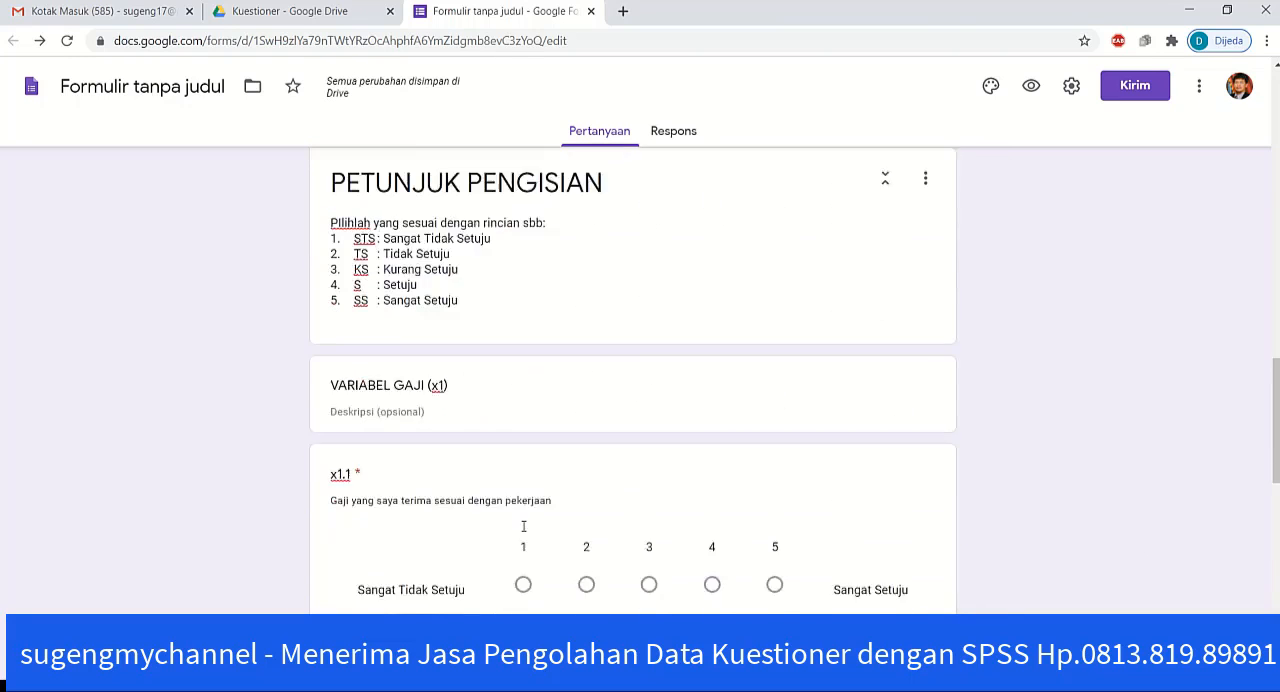
pyautogui.scroll(-10, 523, 527)
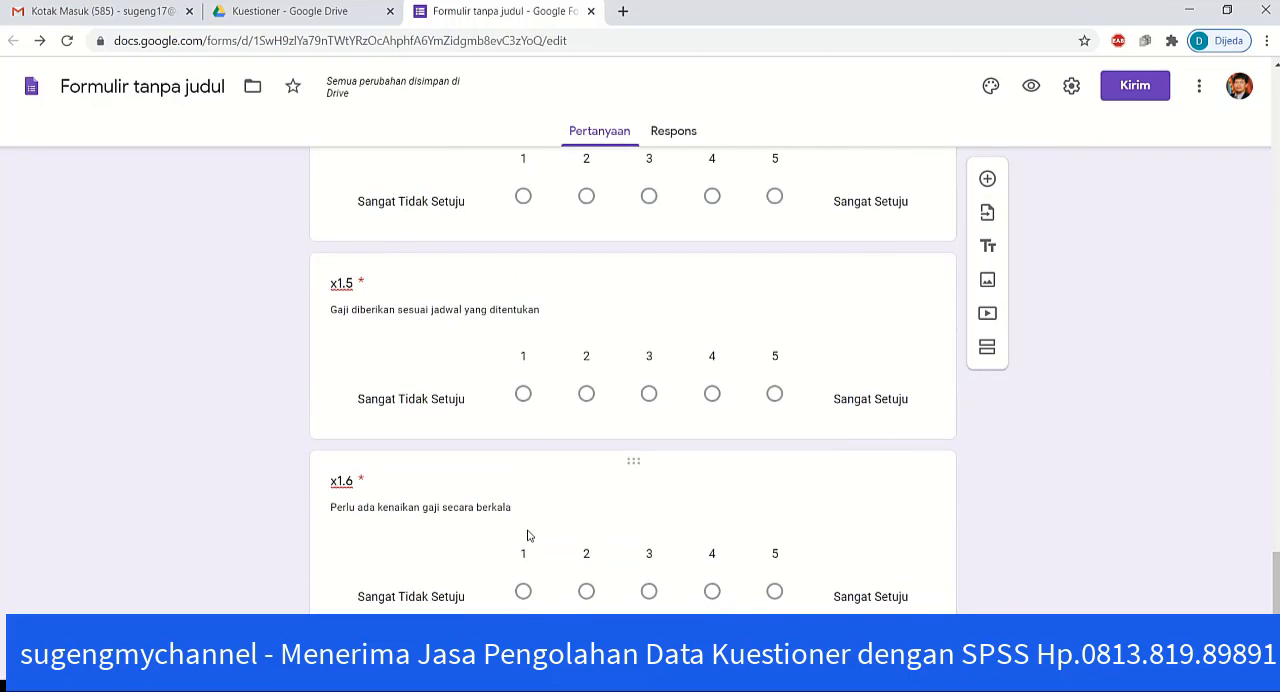
pyautogui.scroll(4, 220, 581)
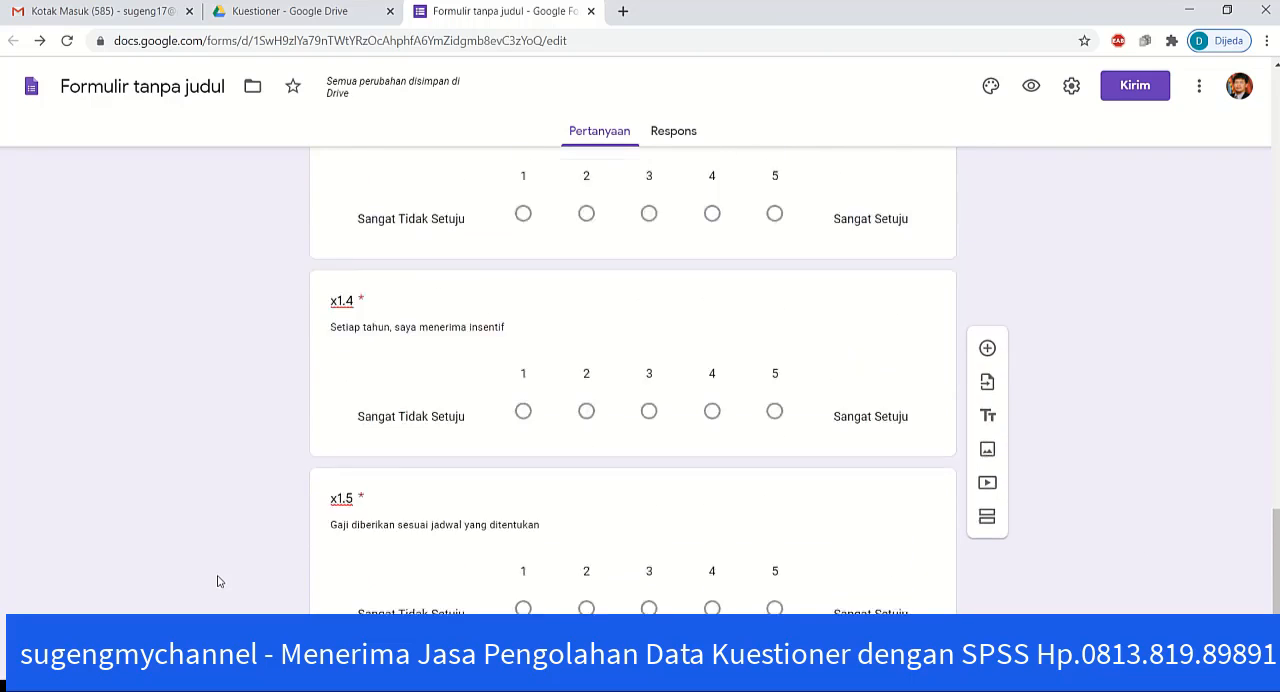
pyautogui.scroll(4, 220, 581)
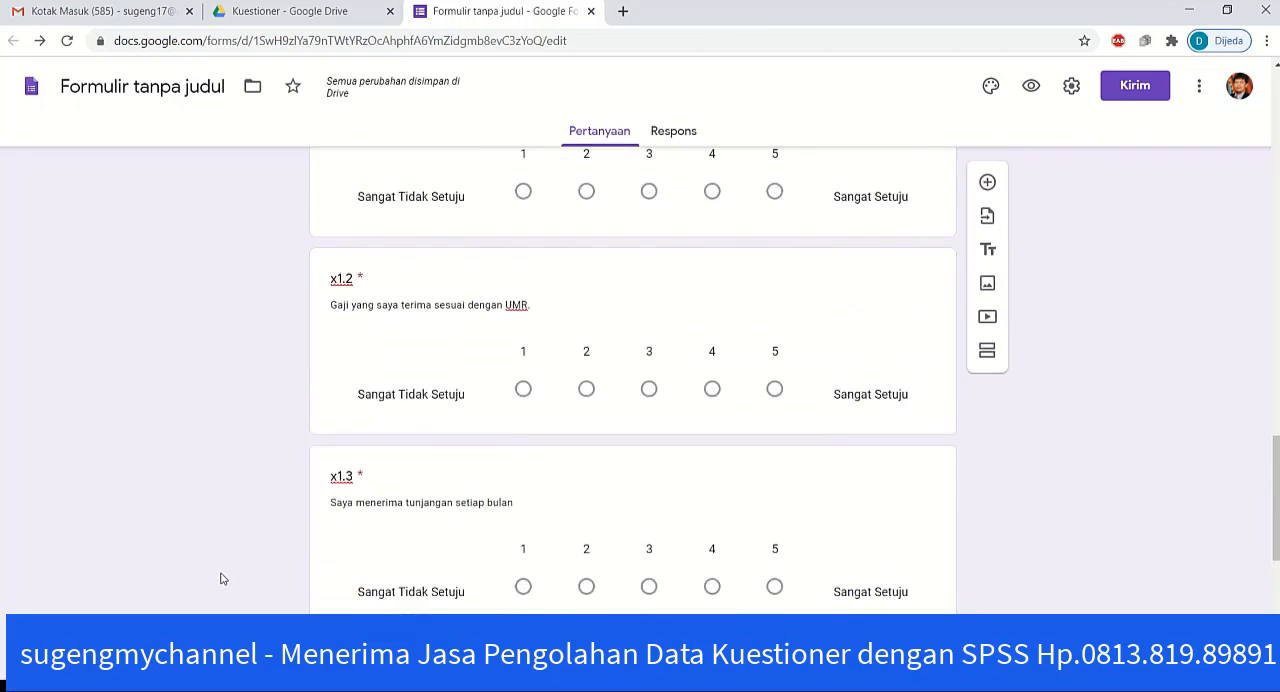
pyautogui.scroll(5, 223, 579)
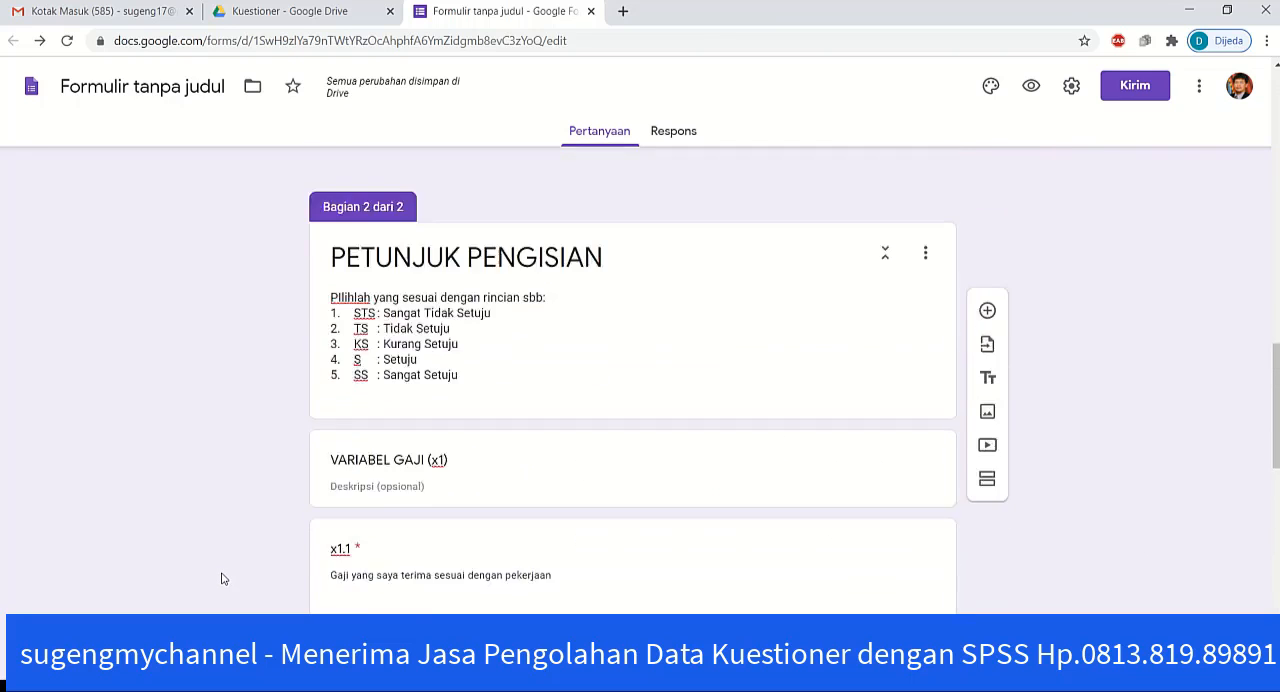
pyautogui.scroll(1, 225, 579)
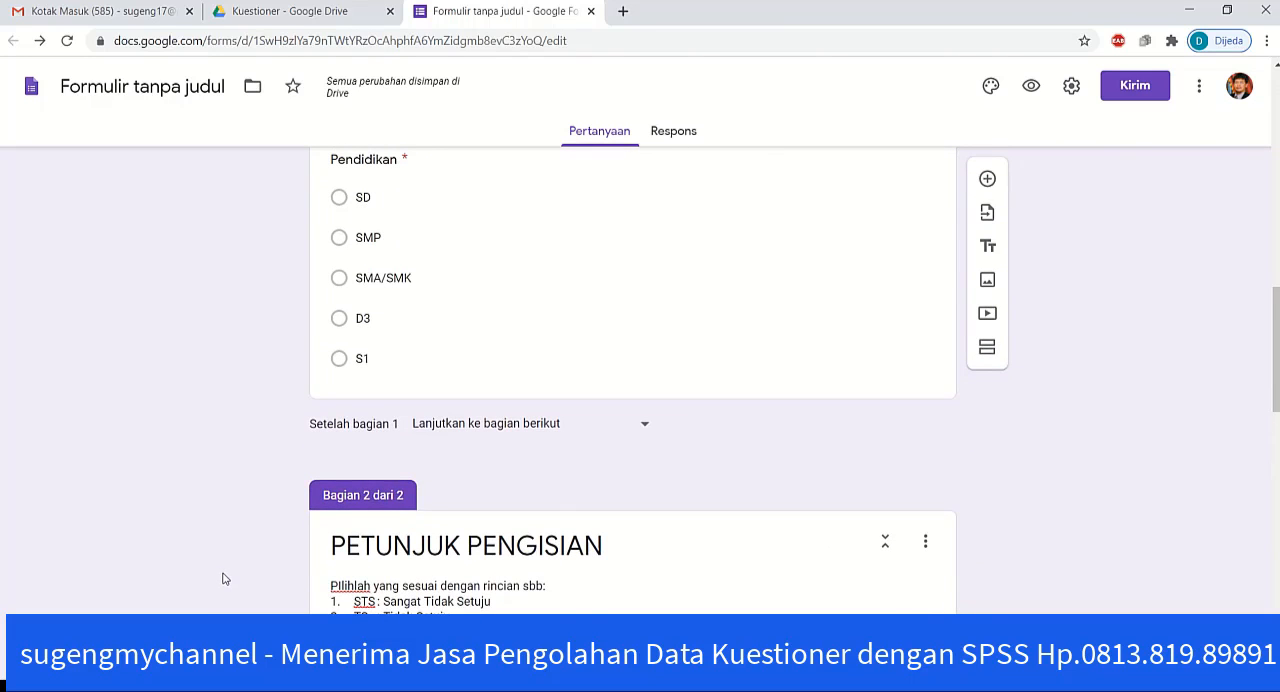
pyautogui.scroll(15, 225, 579)
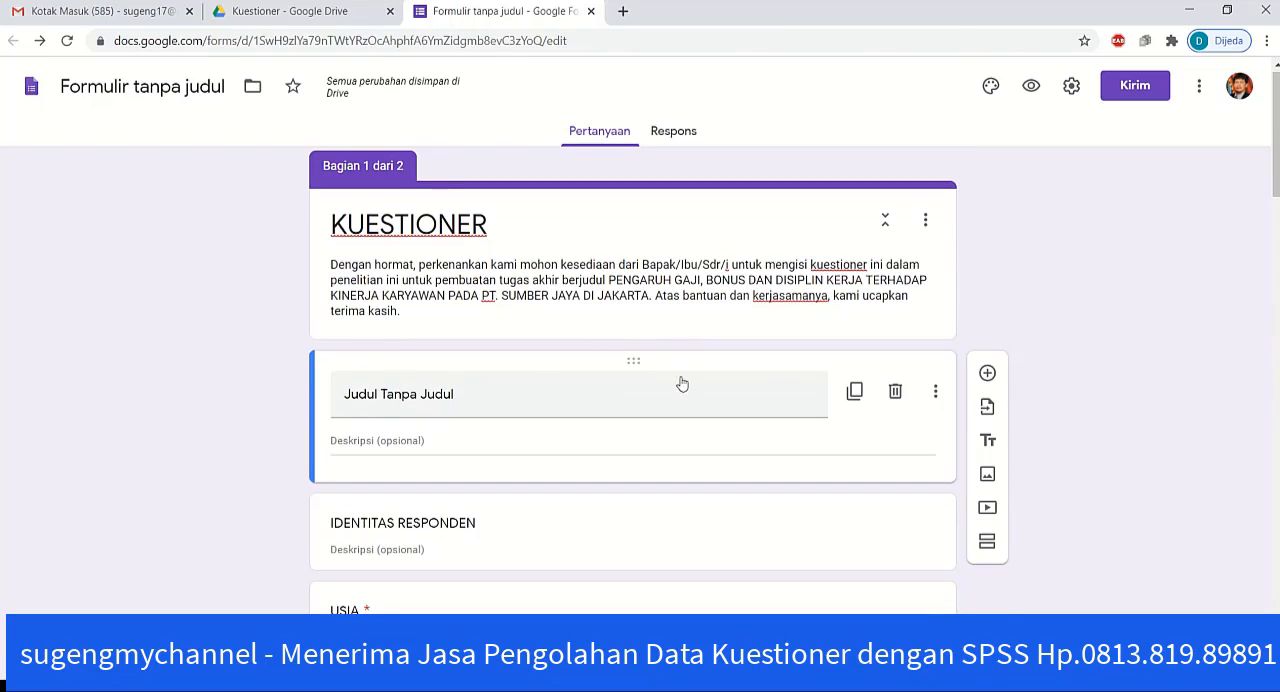
pyautogui.click(895, 393)
# Step: Select question x1.6 and add a title and description block directly below it
pyautogui.scroll(-5, 195, 476)
pyautogui.scroll(-15, 195, 476)
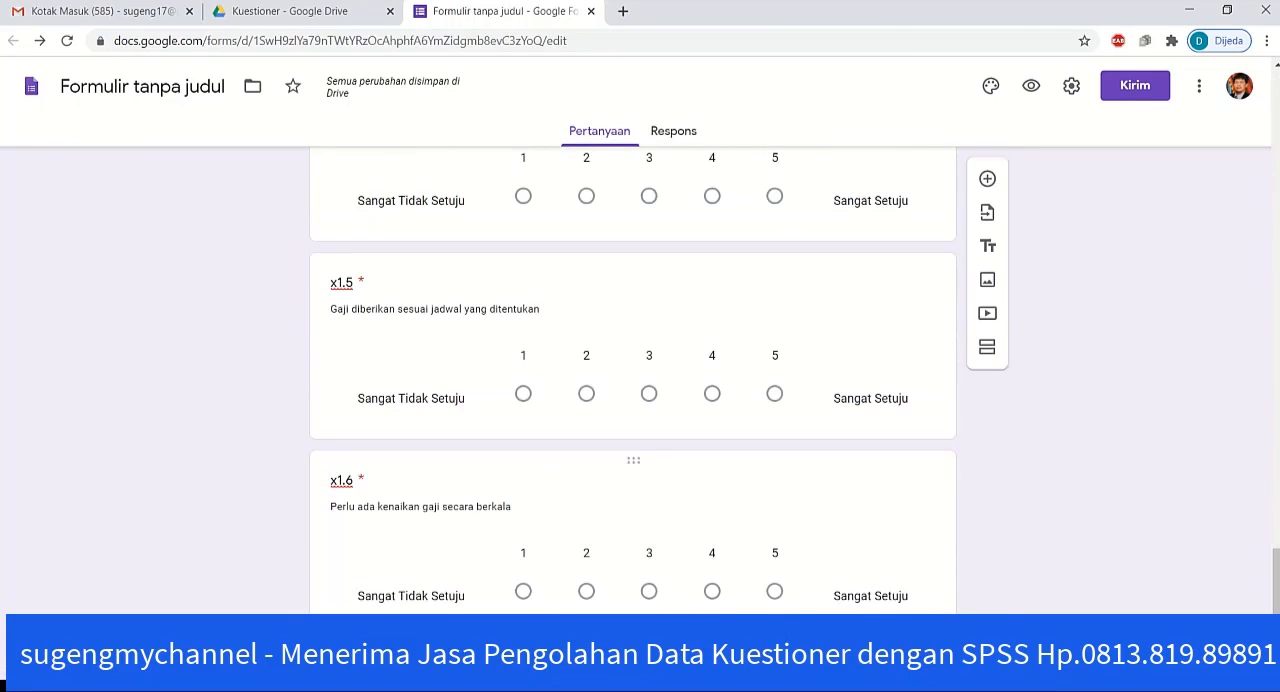
pyautogui.click(451, 606)
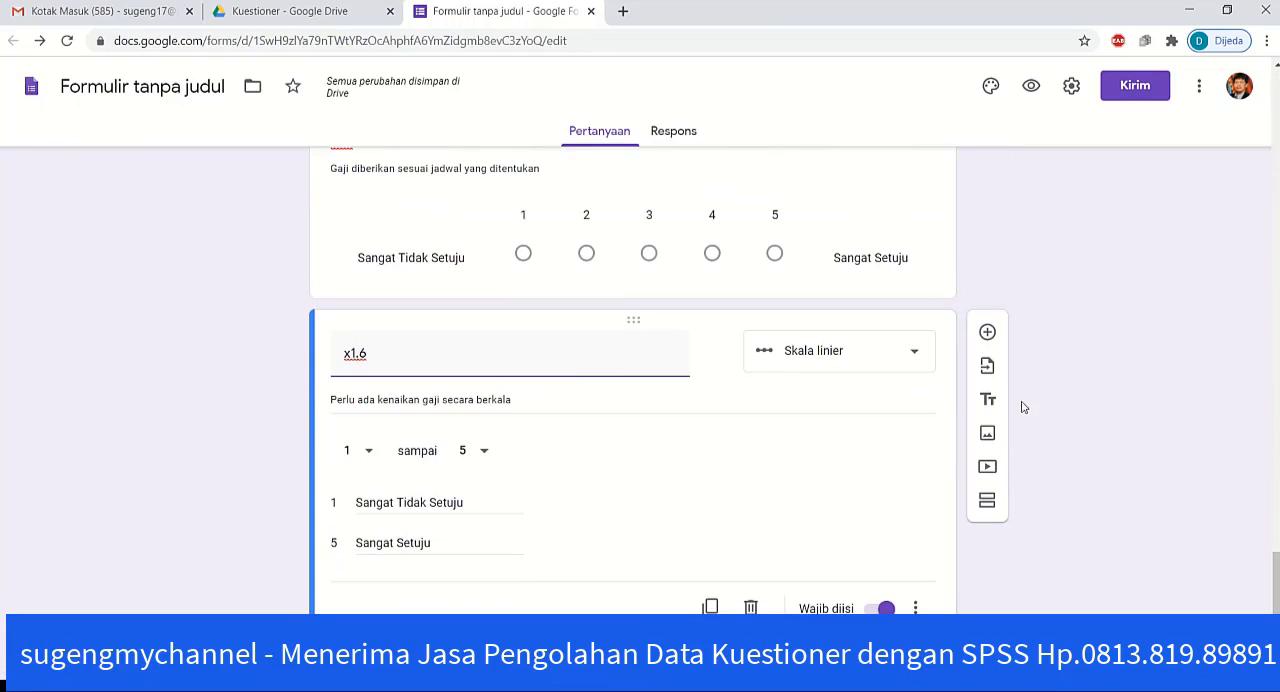
pyautogui.click(988, 404)
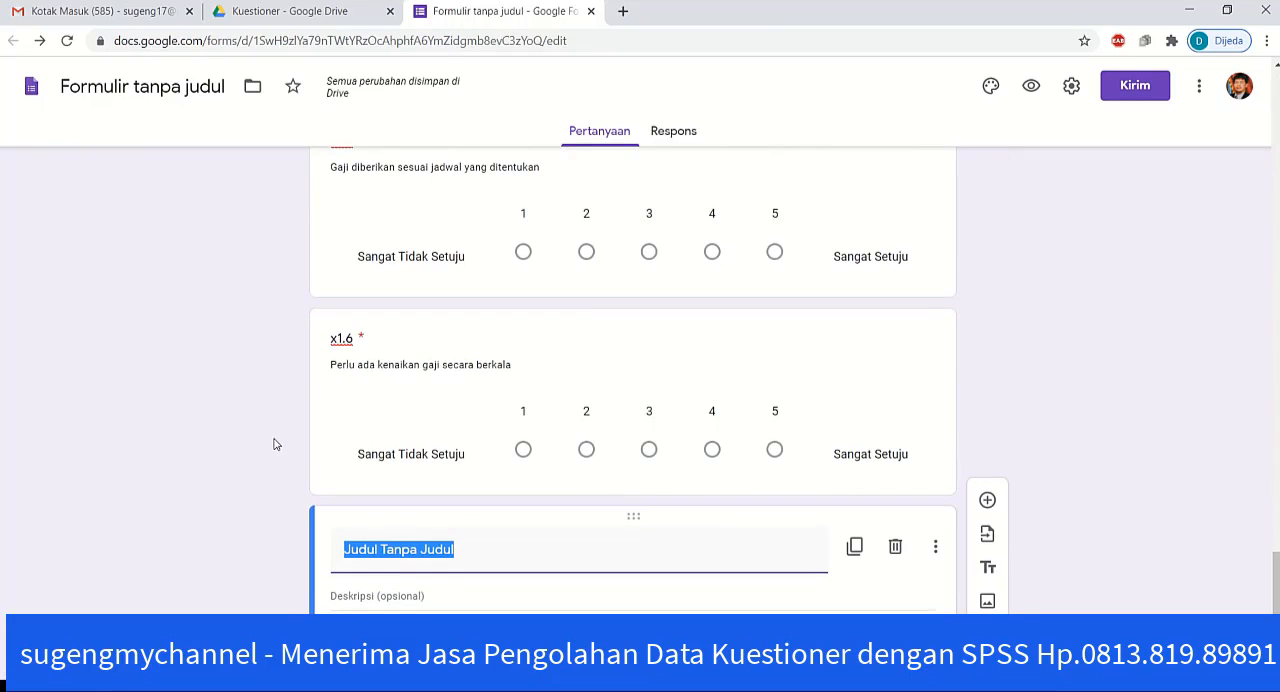
# Step: Title the new heading block below question x1.6 "VARIABEL BONUS (x2)"
pyautogui.write('V')
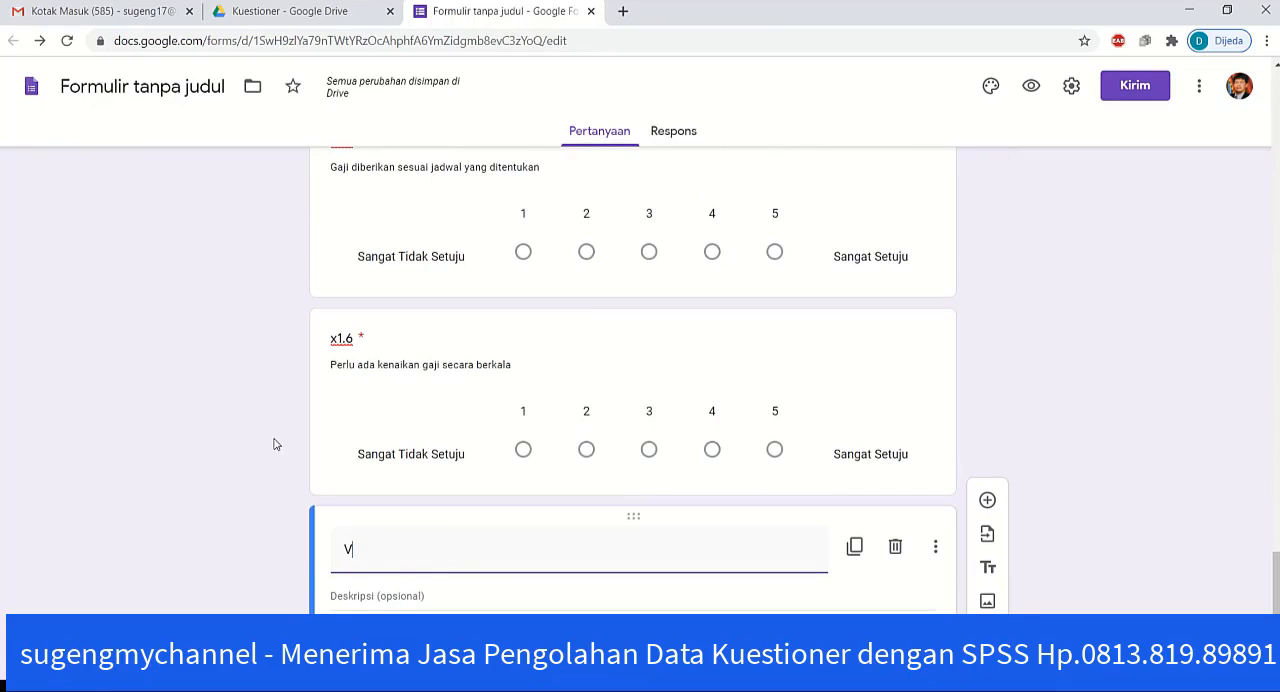
pyautogui.write('ARIABEL ')
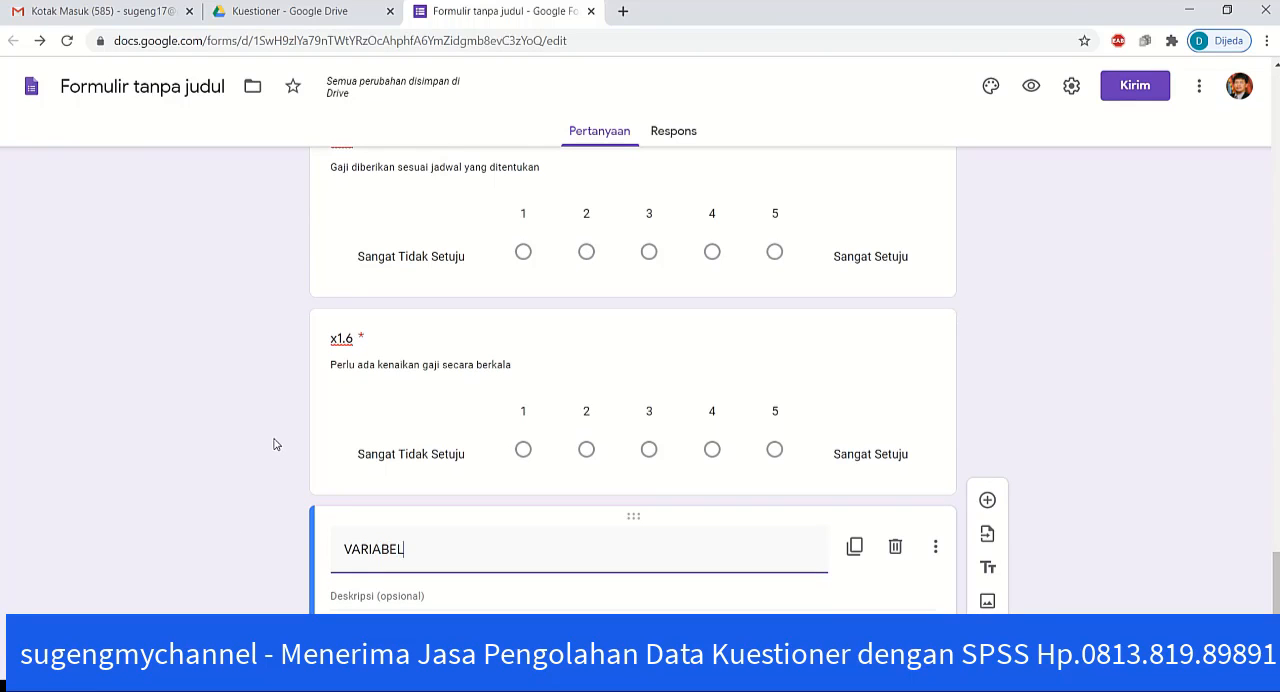
pyautogui.write('BONUS ')
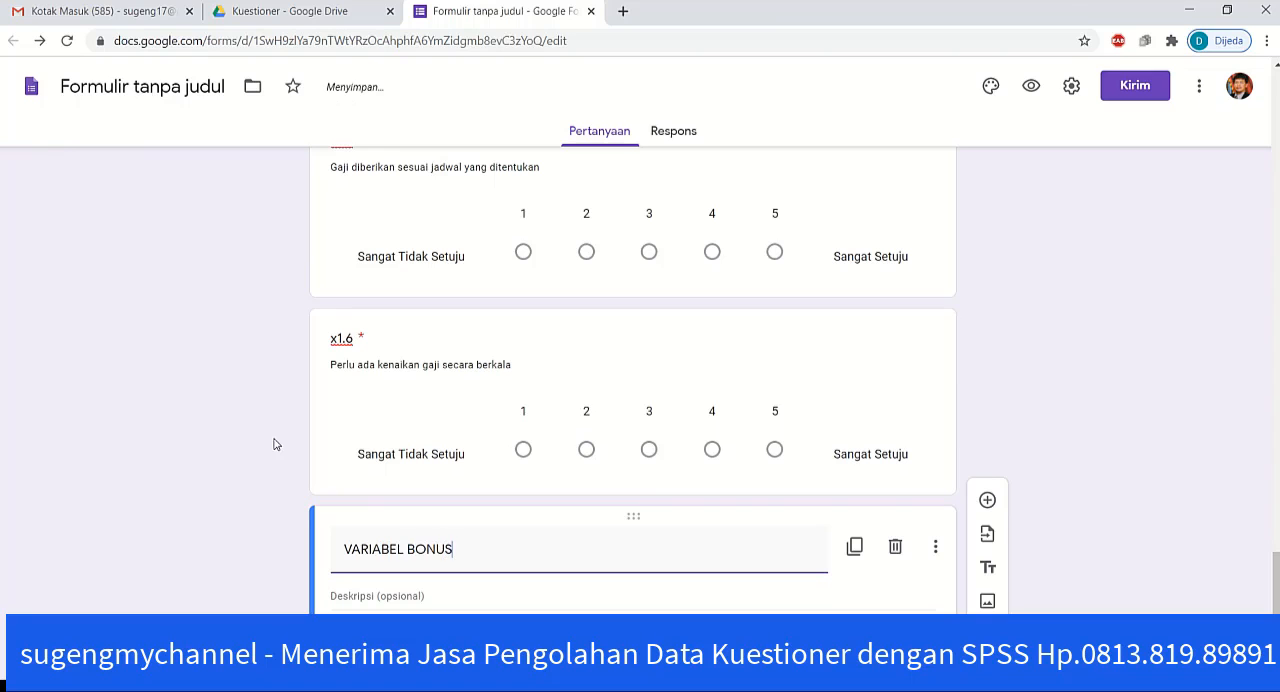
pyautogui.write('(x2')
pyautogui.click(242, 452)
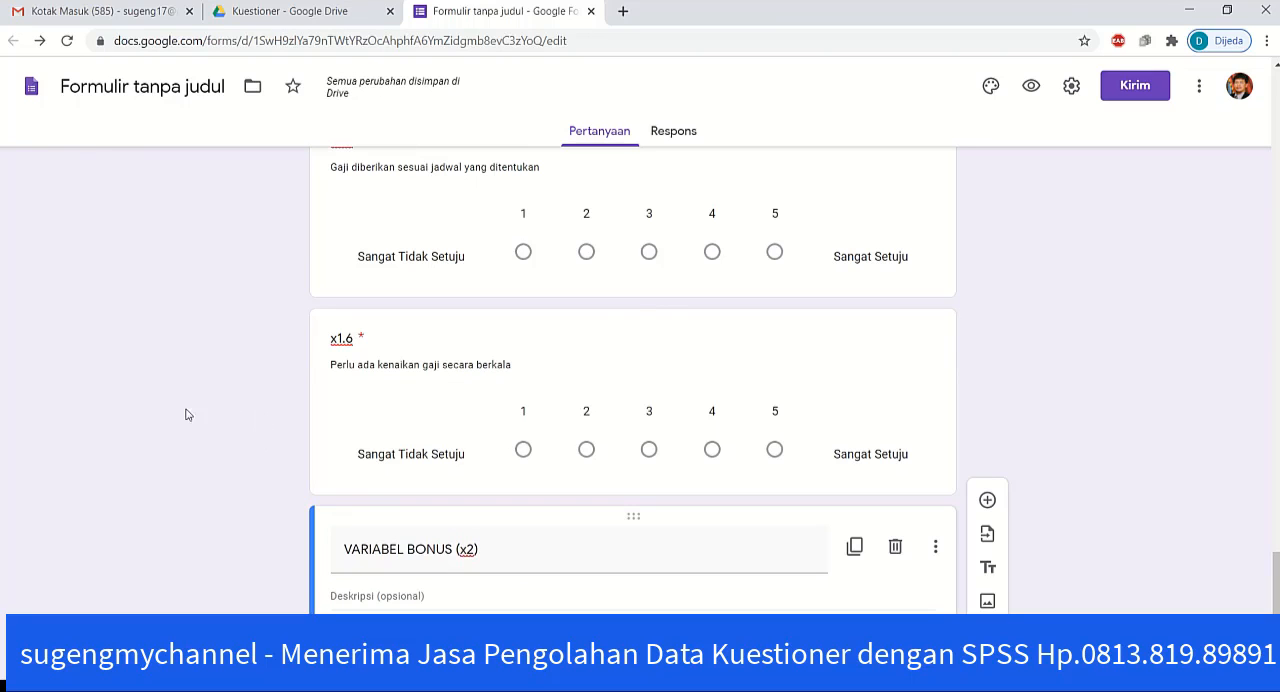
# Step: Duplicate question x1.6 and move the copy directly below the VARIABEL BONUS (x2) heading
pyautogui.click(588, 325)
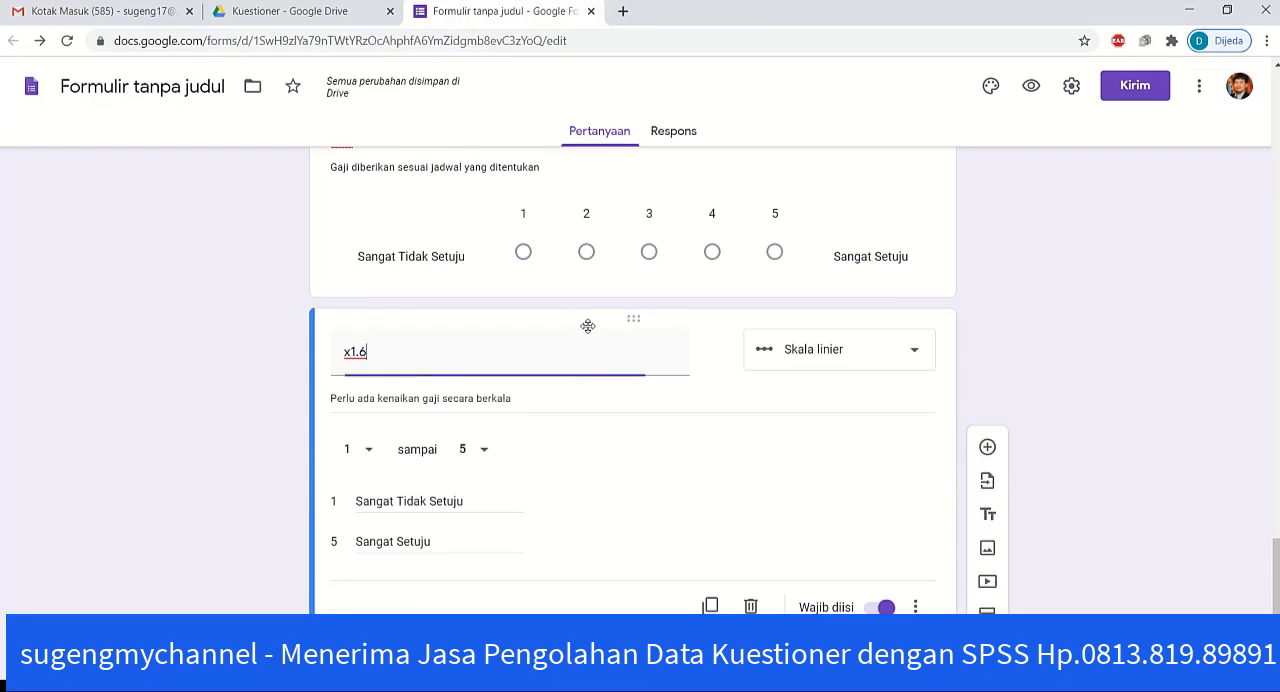
pyautogui.click(710, 606)
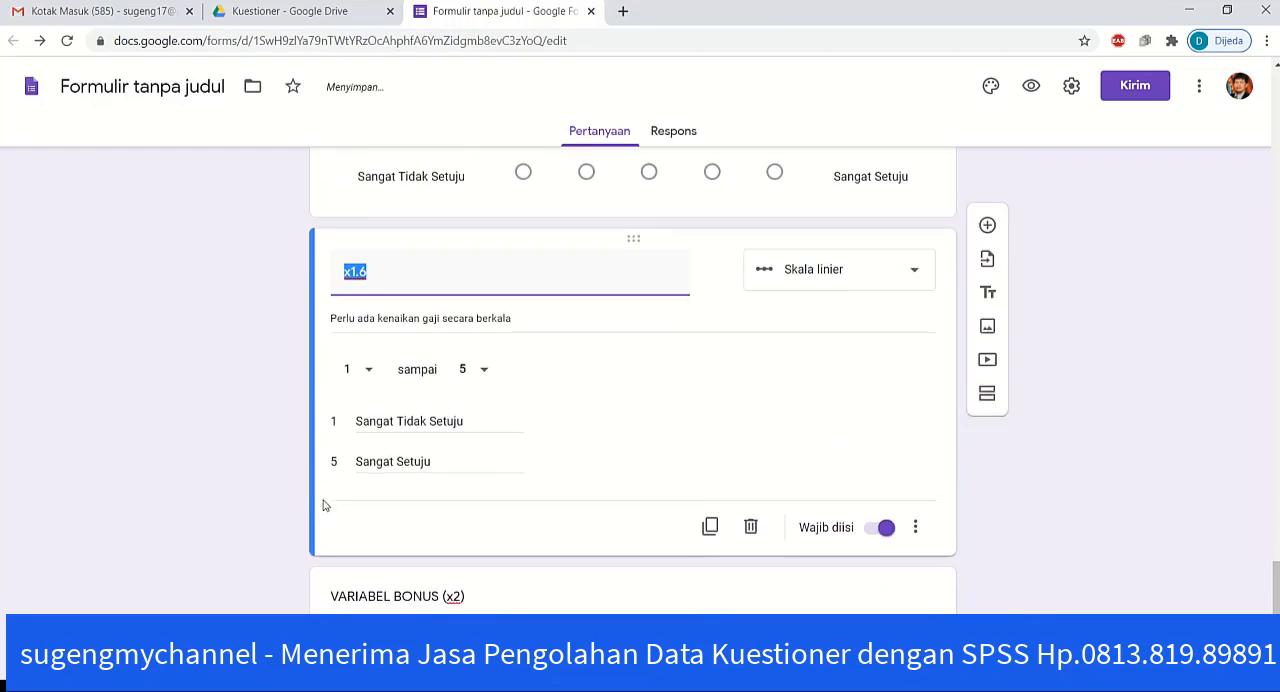
pyautogui.moveTo(633, 232); pyautogui.dragTo(567, 318)
pyautogui.click(267, 412)
# Step: Retitle the duplicated question below the VARIABEL BONUS (x2) heading as x2.1
pyautogui.click(383, 497)
pyautogui.click(384, 491)
pyautogui.press('BackSpace')
pyautogui.press('BackSpace')
pyautogui.write('2')
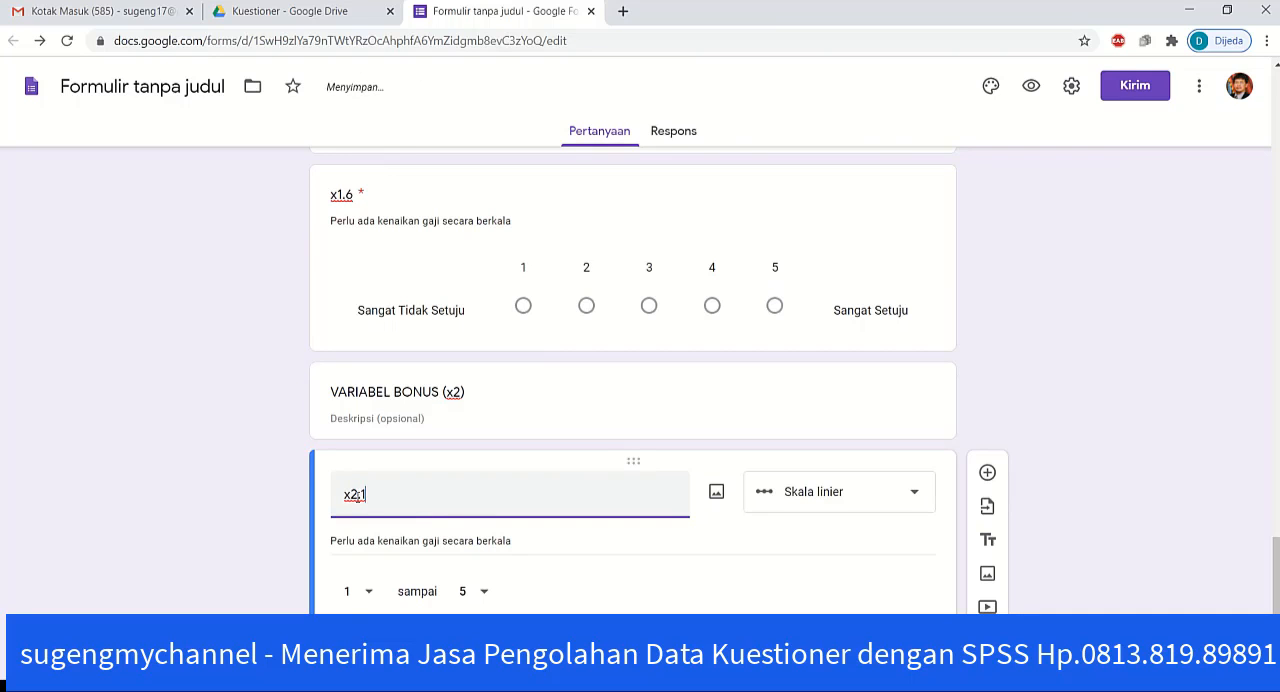
pyautogui.write('.1')
pyautogui.click(199, 528)
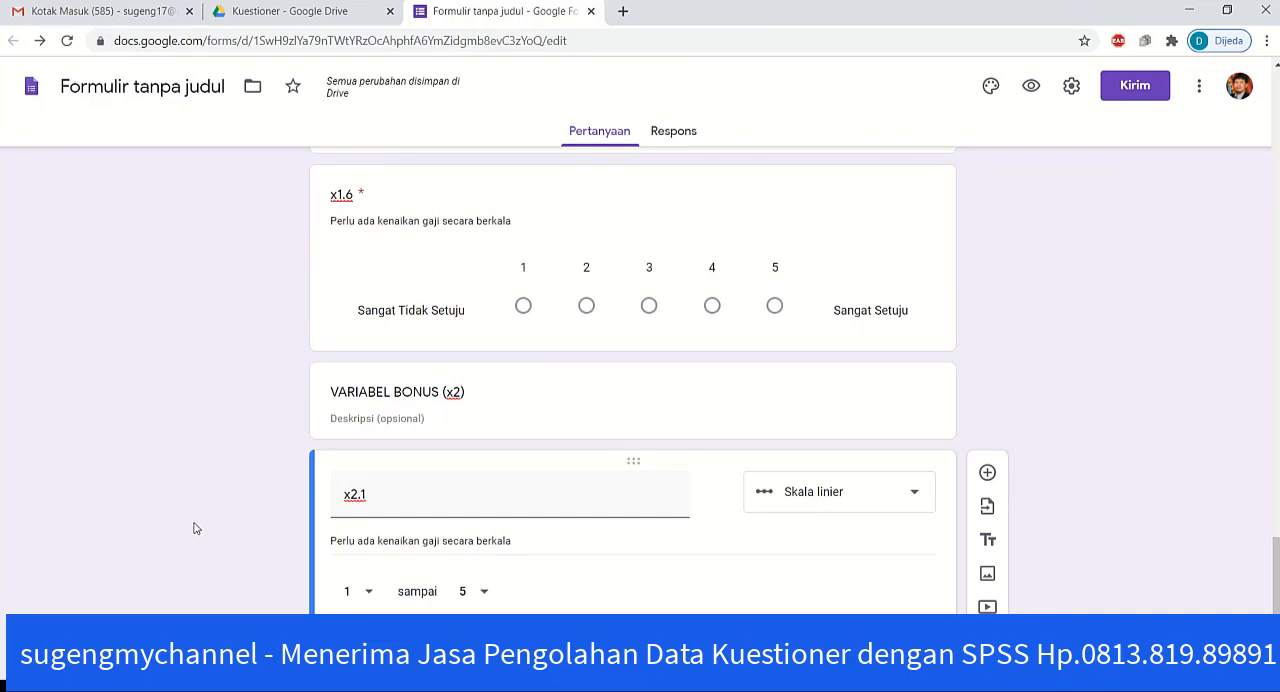
# Step: Copy Variable Bonus statement 1, "Prestasi kerja dihargai dengan bonus tahunan", from the Word questionnaire into the description of form question x2.1
pyautogui.hotkey('alt', 'Tab')
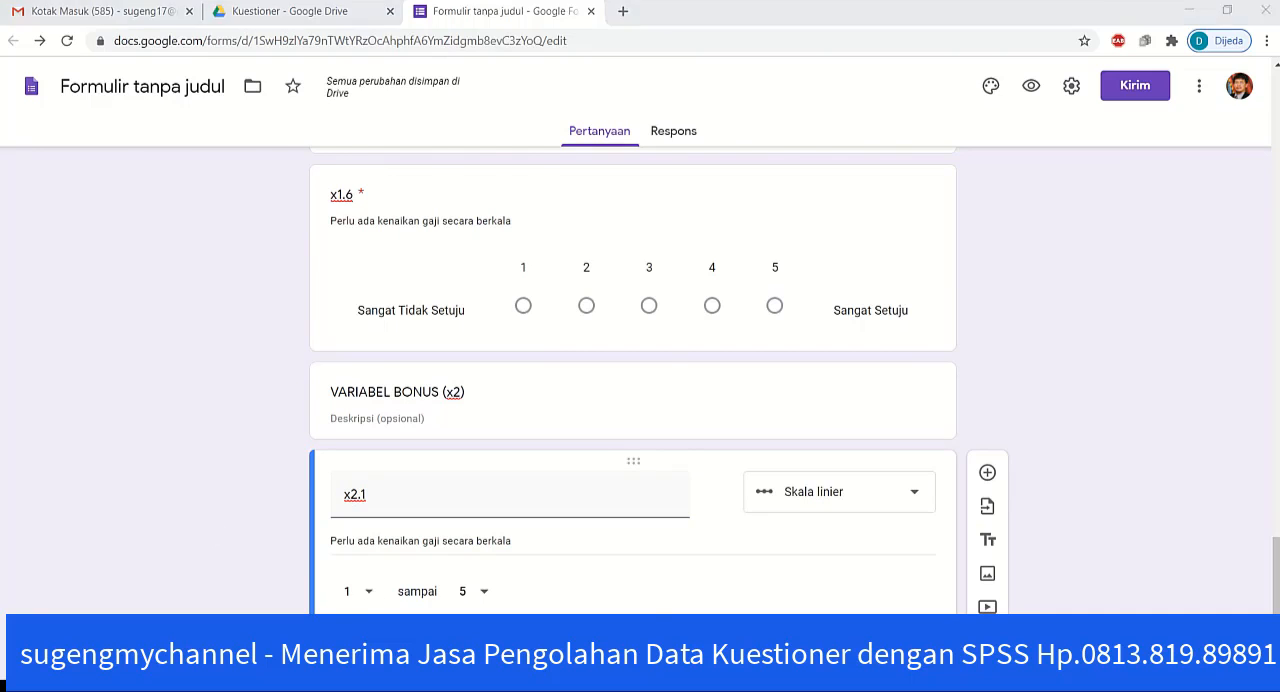
pyautogui.scroll(-8, 503, 557)
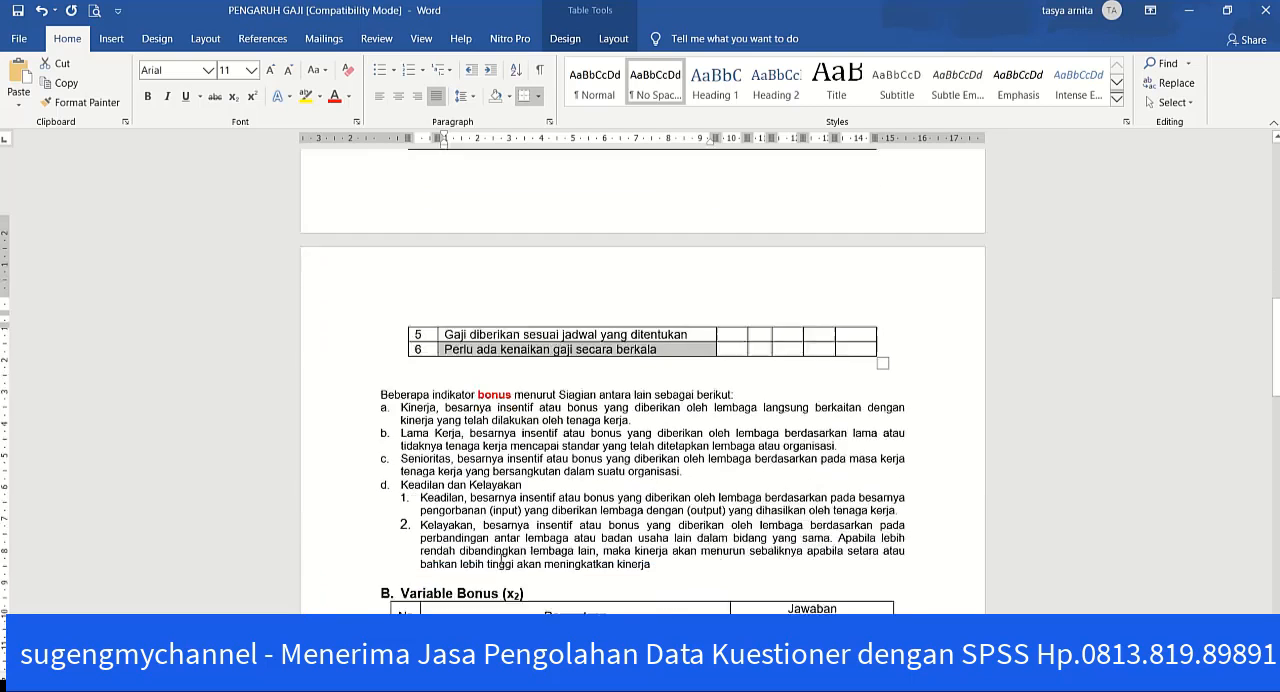
pyautogui.scroll(-2, 464, 547)
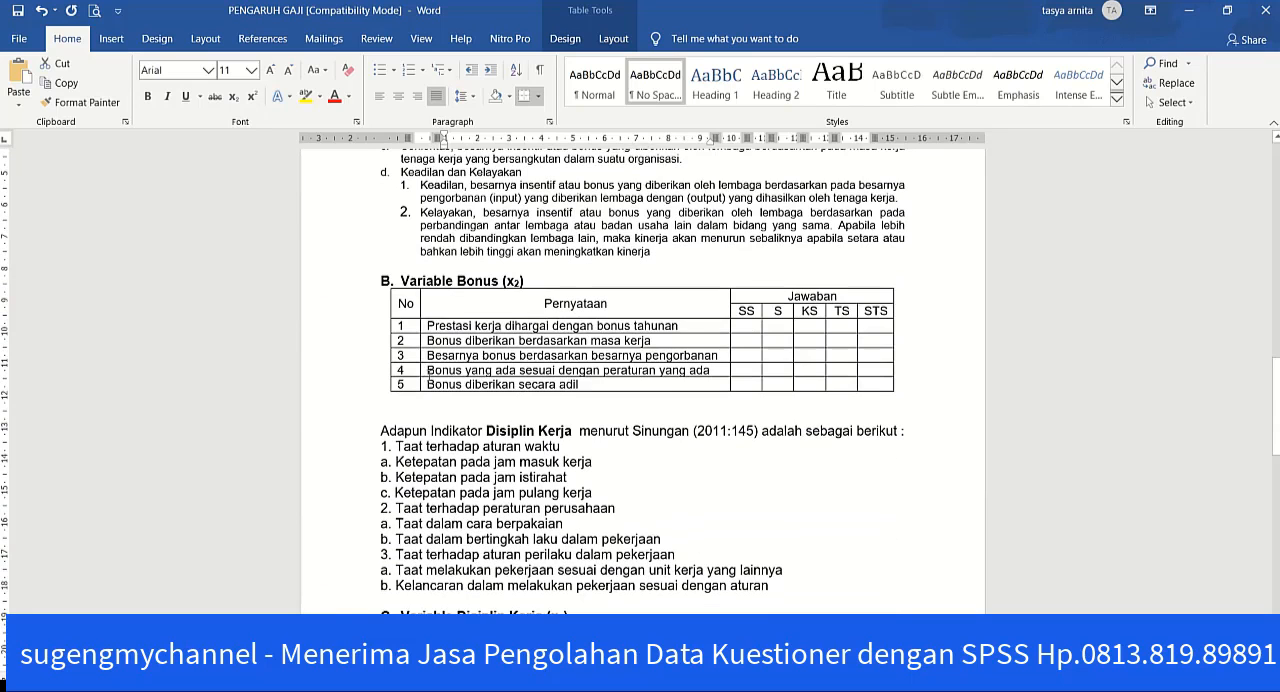
pyautogui.click(421, 329)
pyautogui.hotkey('ctrl', 'c')
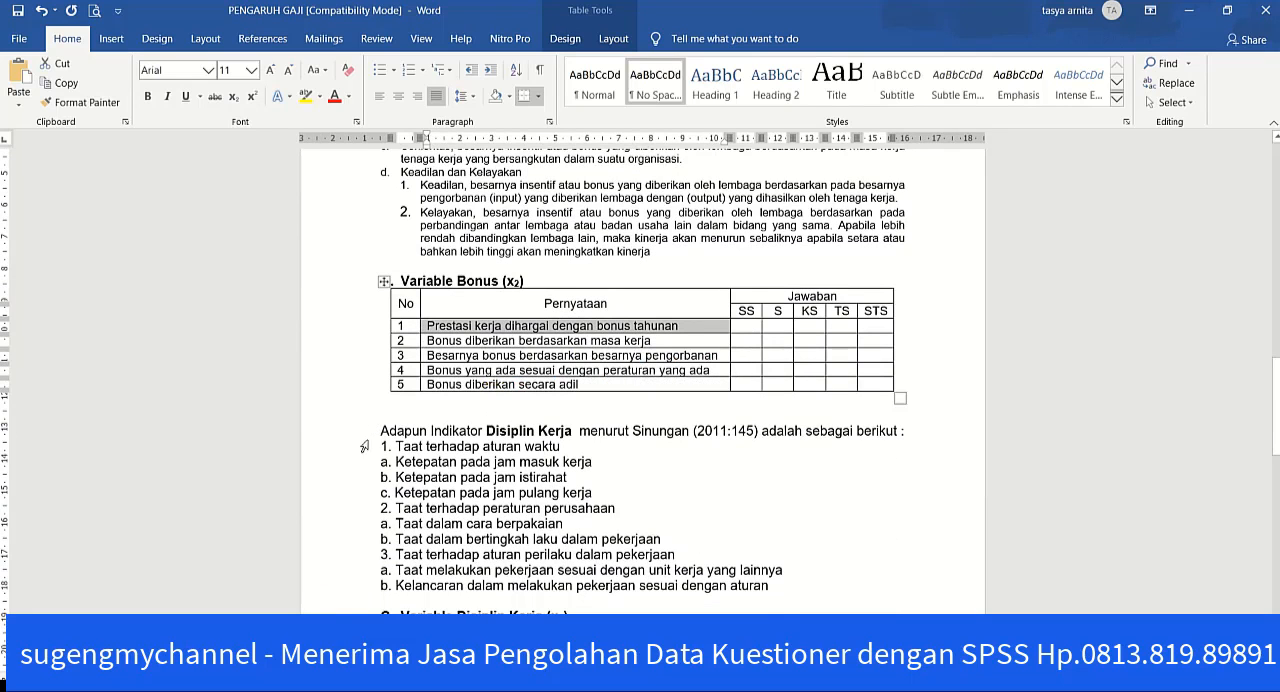
pyautogui.hotkey('alt', 'Tab')
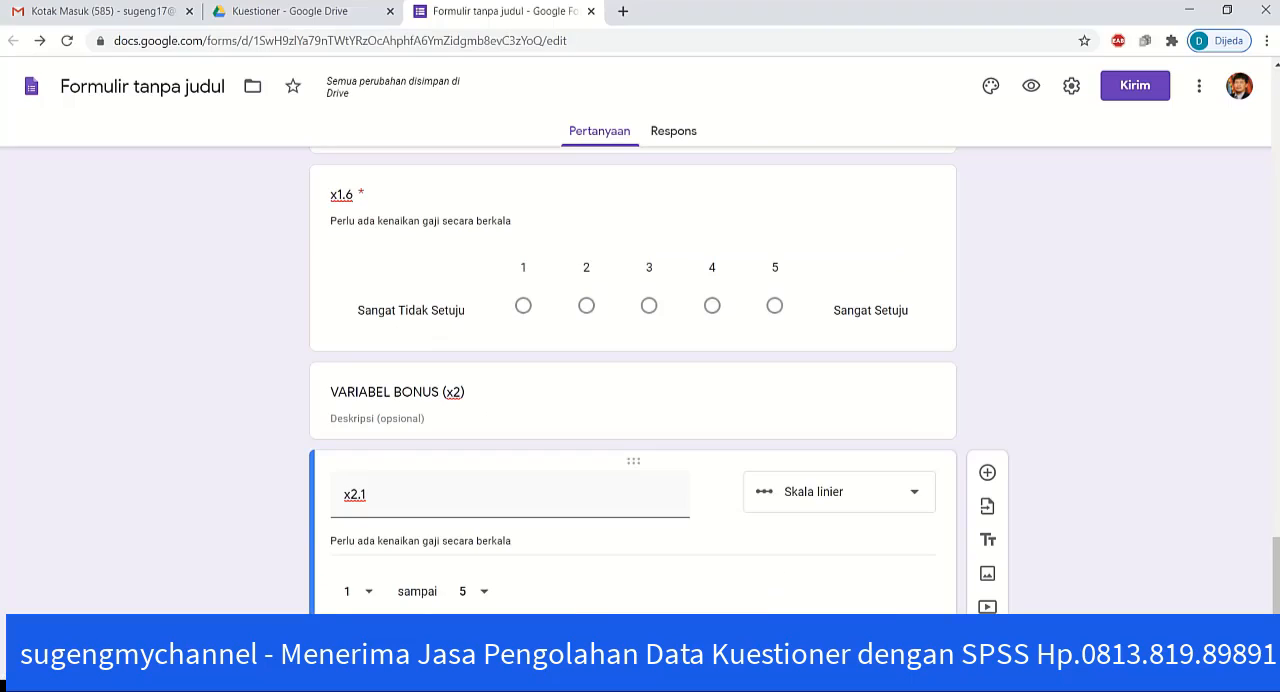
pyautogui.tripleClick(385, 538)
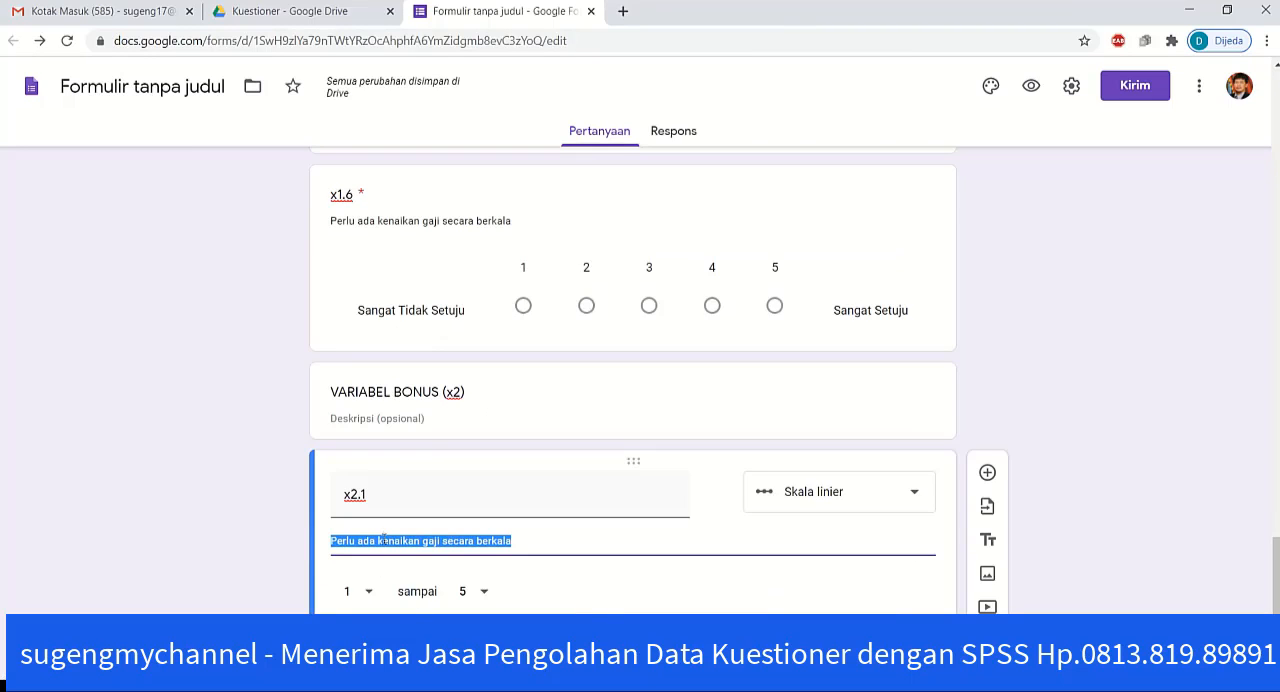
pyautogui.hotkey('ctrl', 'v')
pyautogui.click(253, 544)
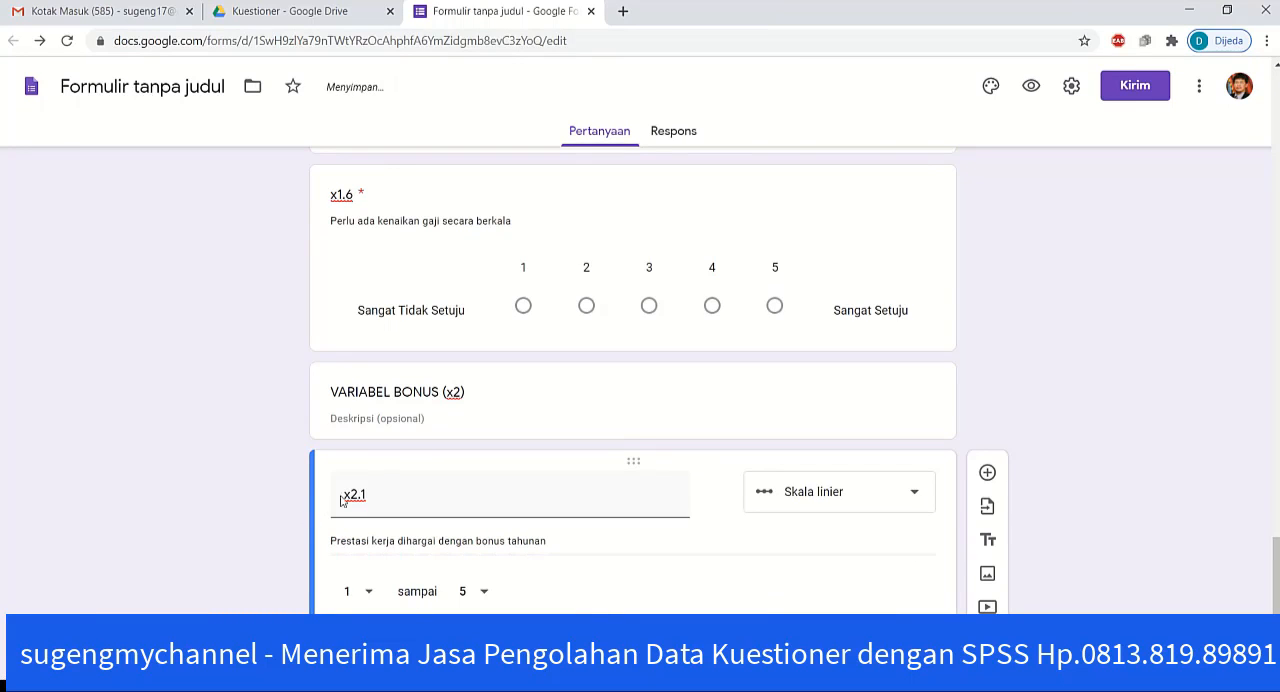
# Step: Review the form's questions and headings for the Bonus (x2), Disiplin (x3) and Kinerja (y) variables
pyautogui.scroll(-2, 277, 554)
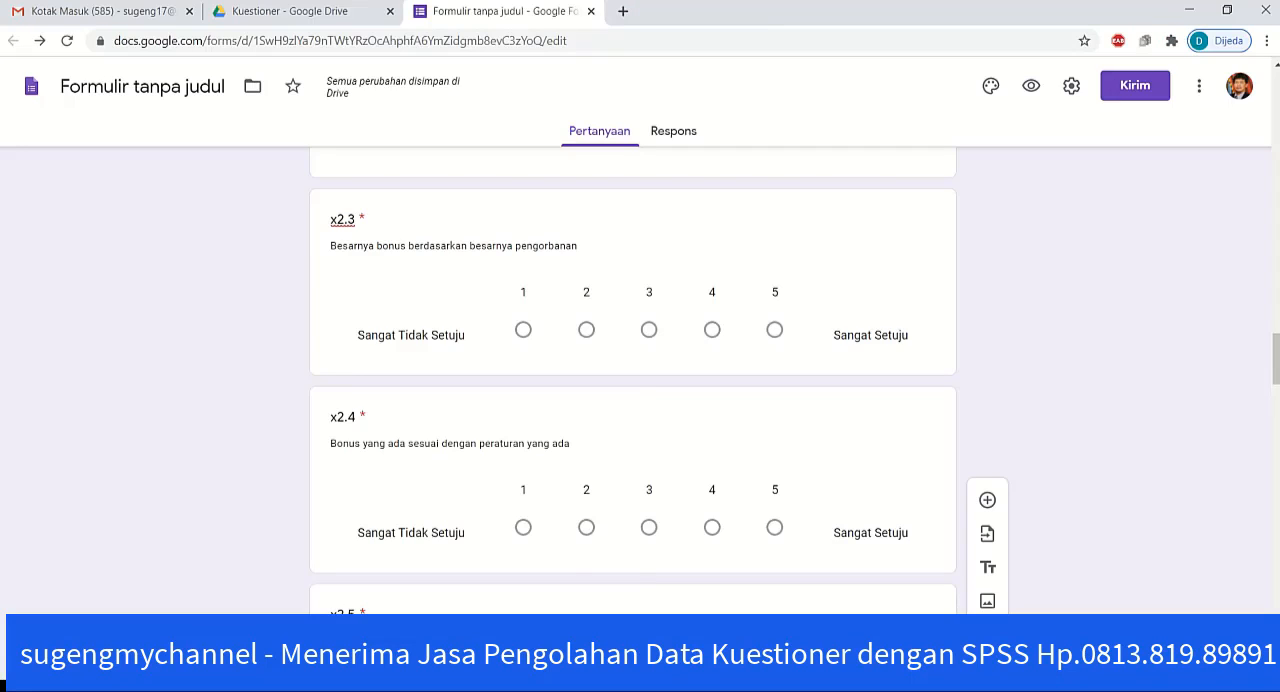
pyautogui.scroll(3, 262, 471)
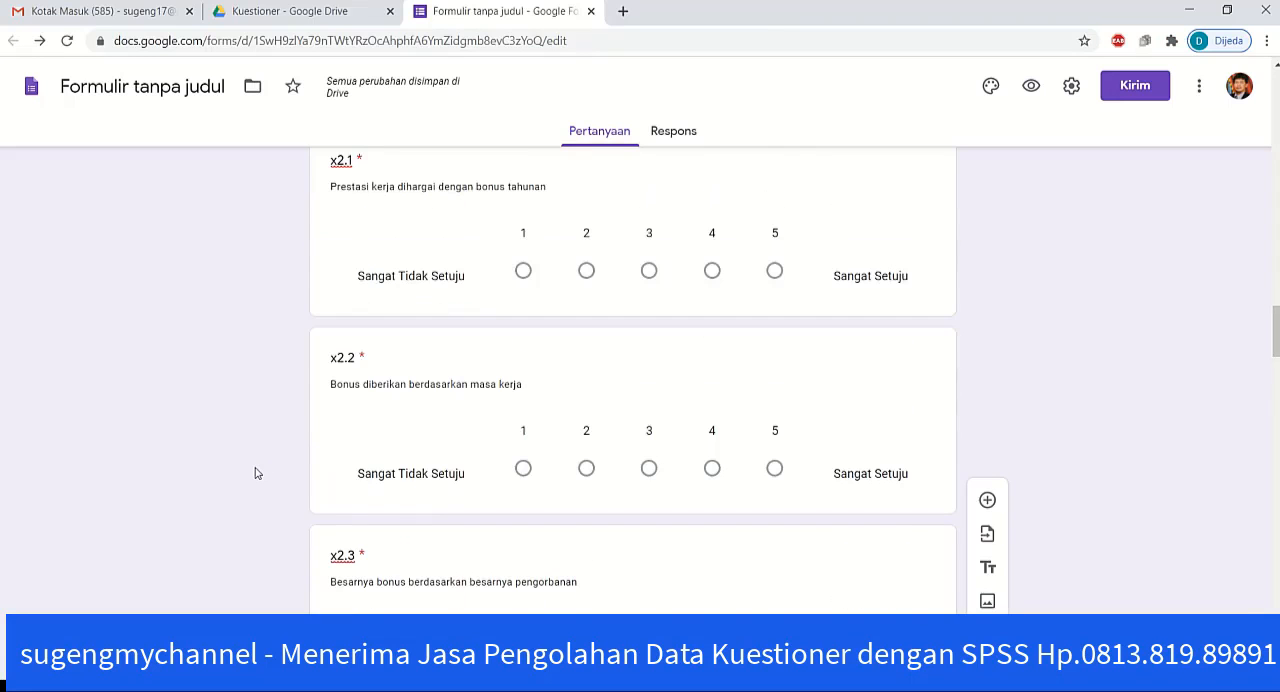
pyautogui.scroll(-3, 258, 472)
pyautogui.scroll(-4, 255, 472)
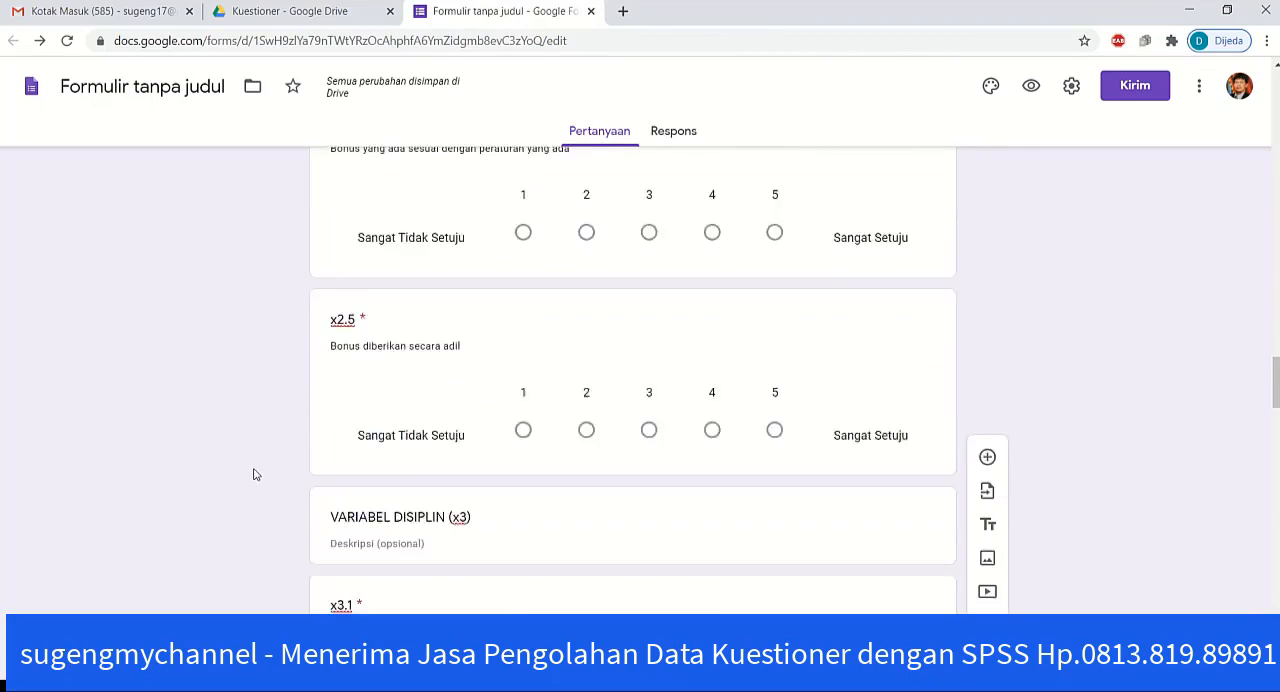
pyautogui.scroll(-8, 257, 442)
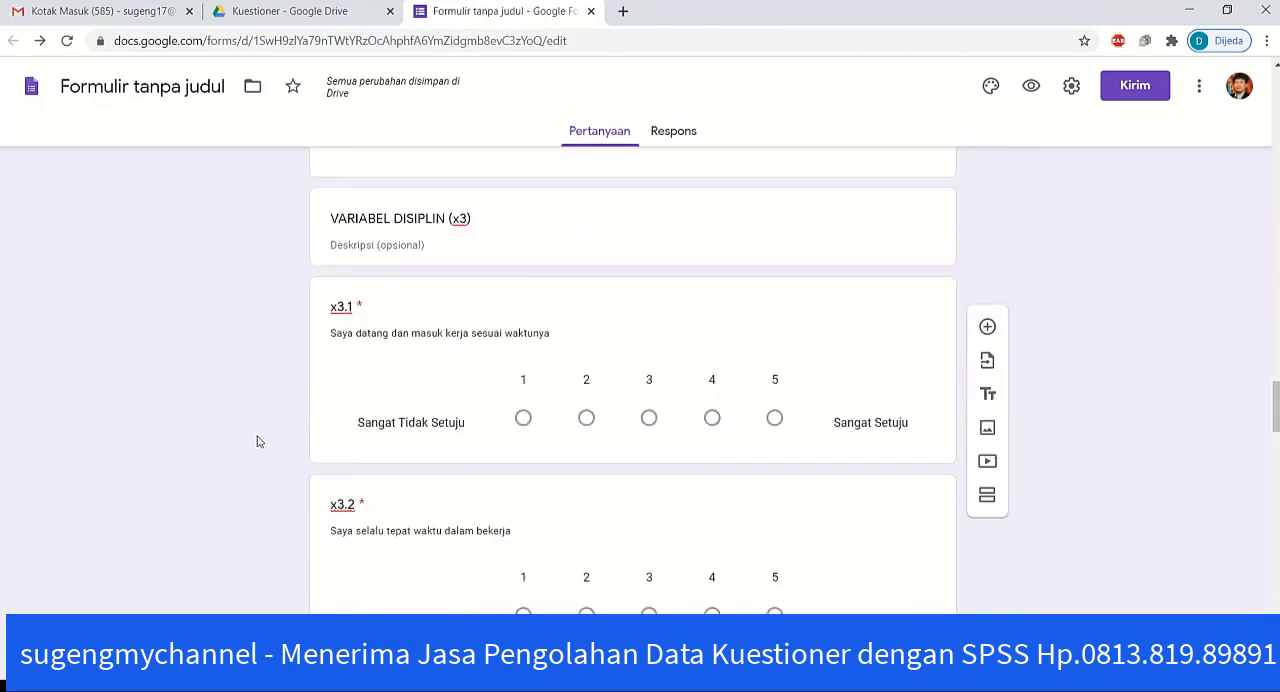
pyautogui.scroll(-5, 257, 442)
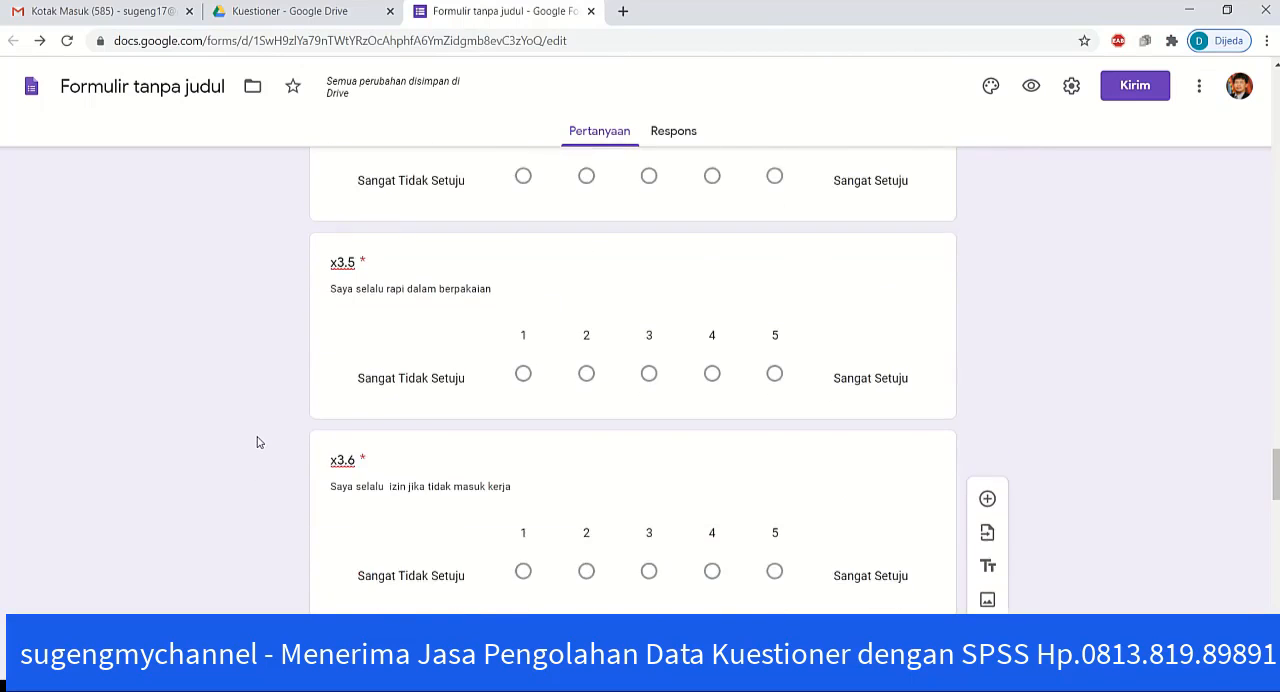
pyautogui.scroll(-1, 270, 440)
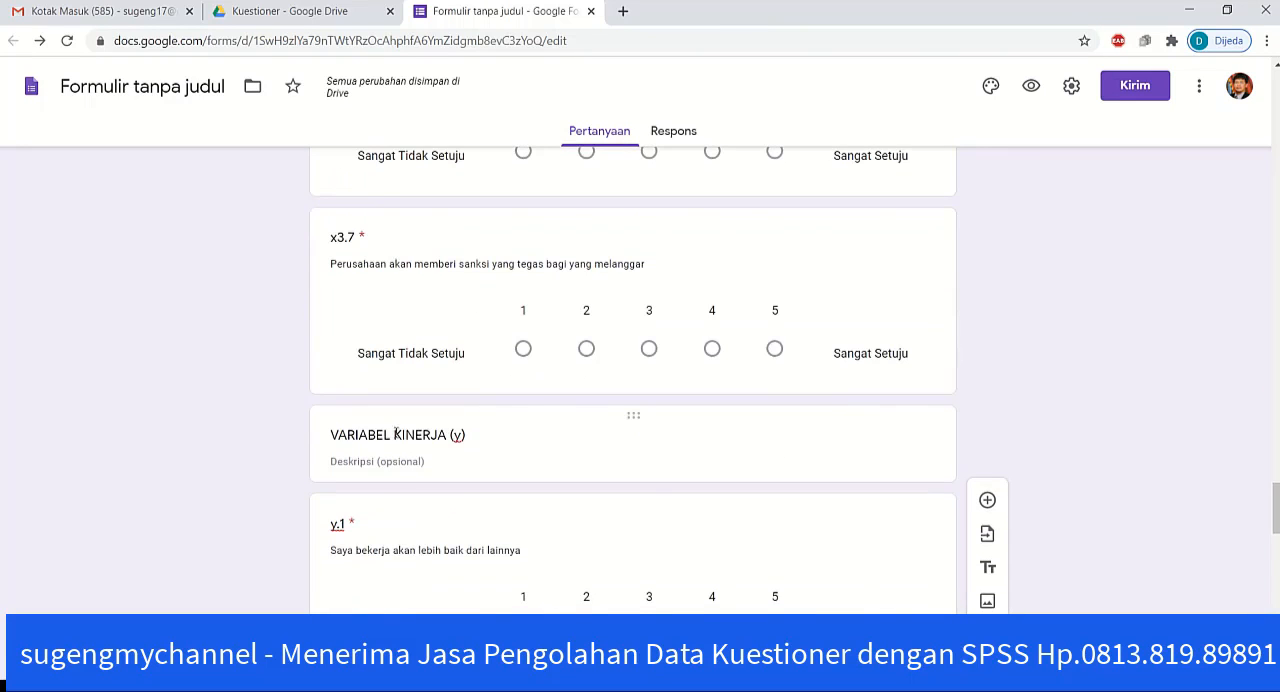
pyautogui.click(424, 434)
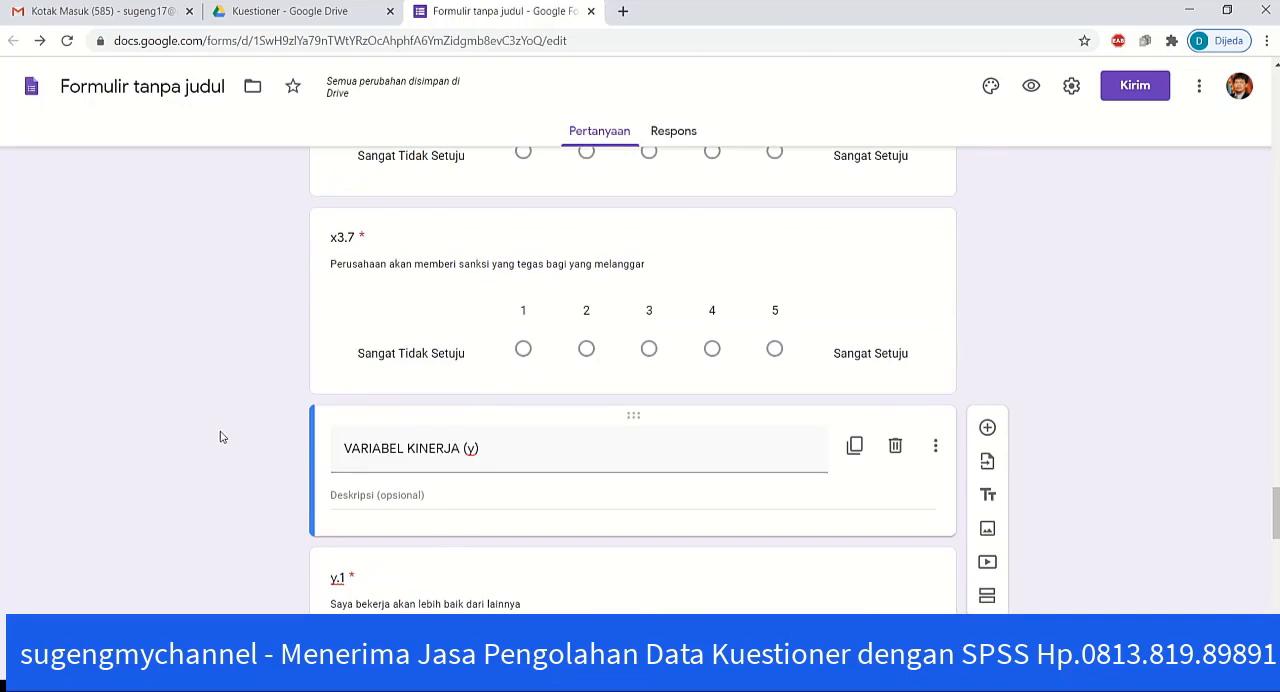
pyautogui.scroll(-3, 222, 437)
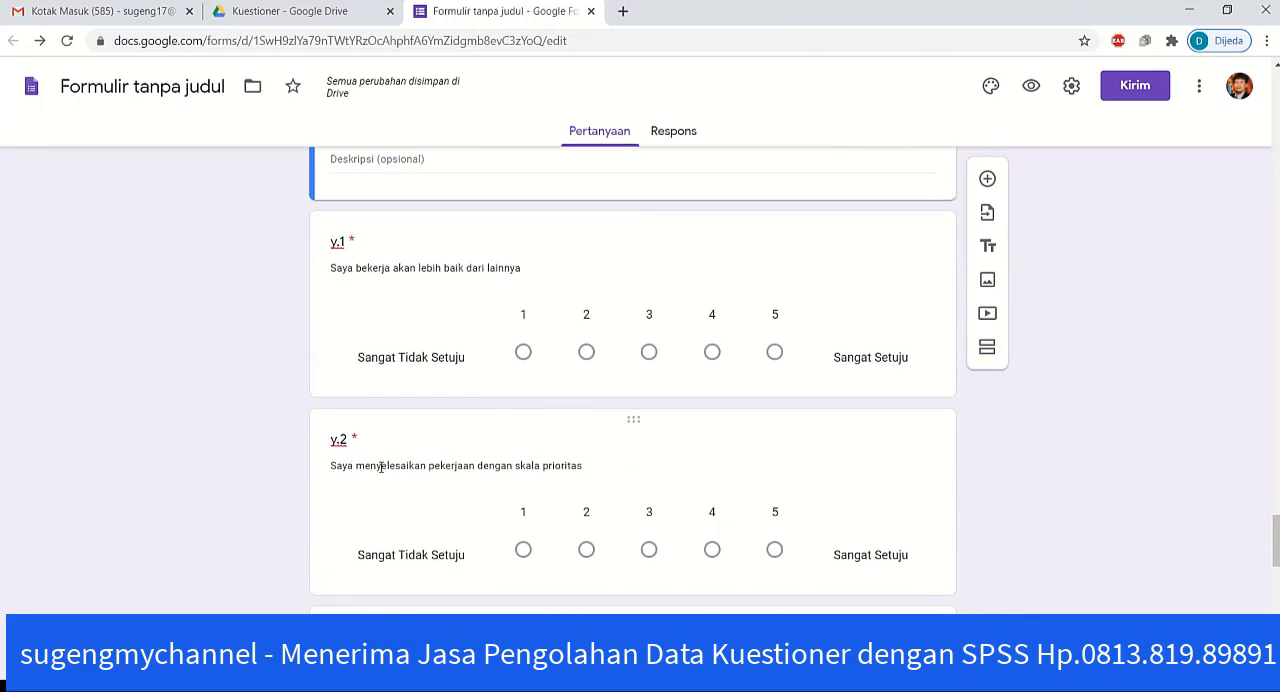
pyautogui.scroll(-6, 240, 505)
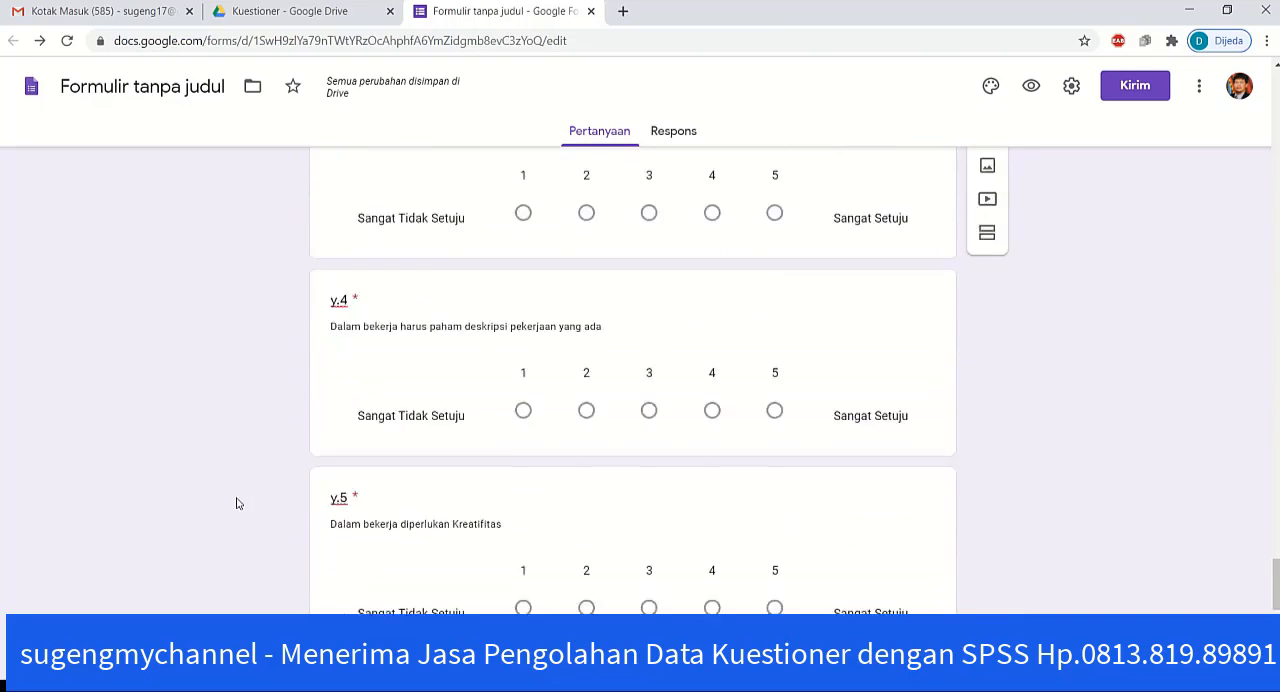